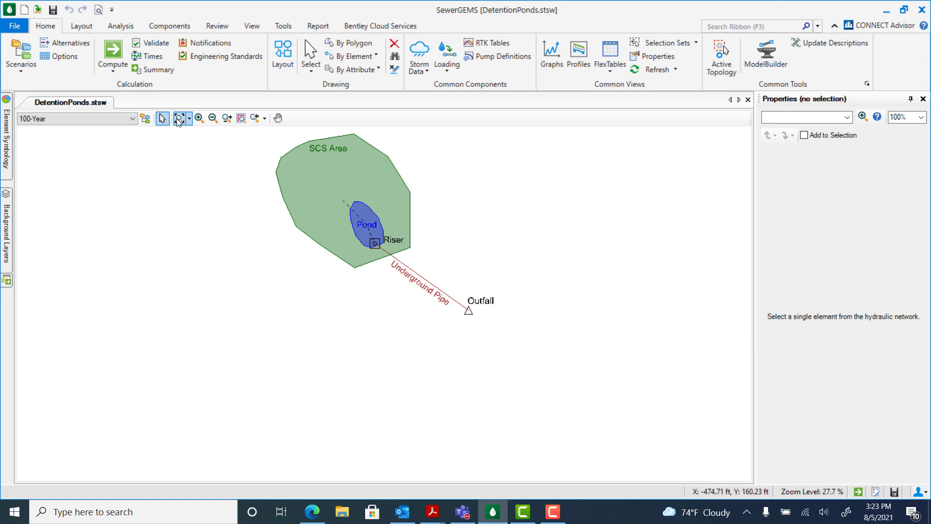
- Examine the Pond's Elevation-Area table in its physical properties
{"action": "left_click", "coordinate": [179, 119]}
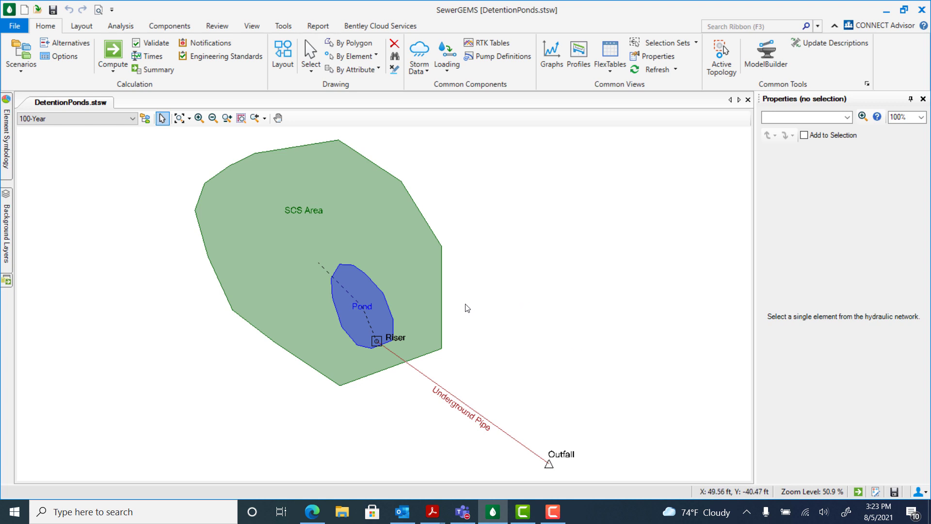
{"action": "left_click", "coordinate": [373, 315]}
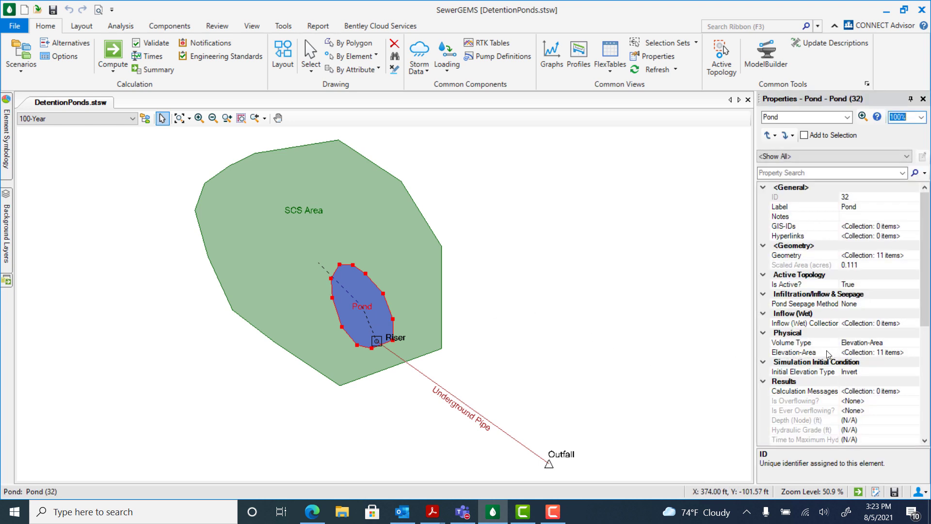
{"action": "left_click", "coordinate": [889, 353]}
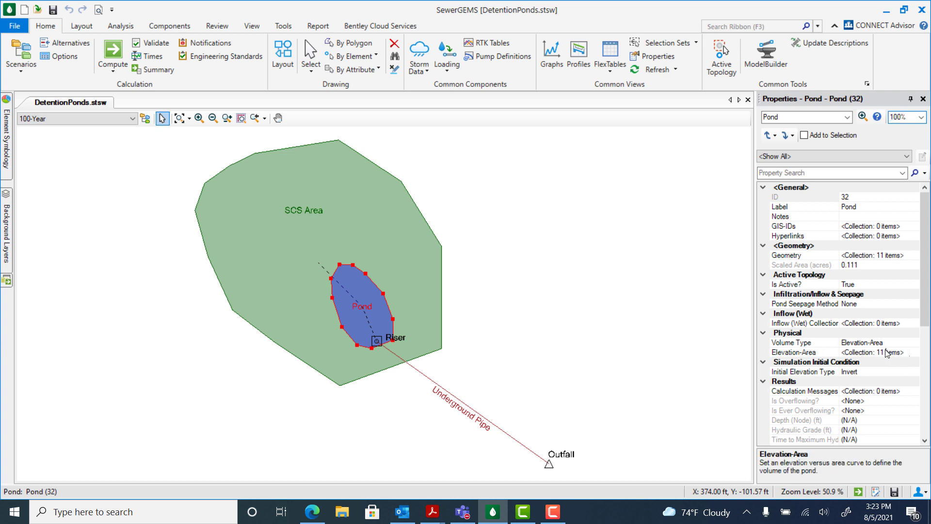
{"action": "left_click", "coordinate": [914, 353]}
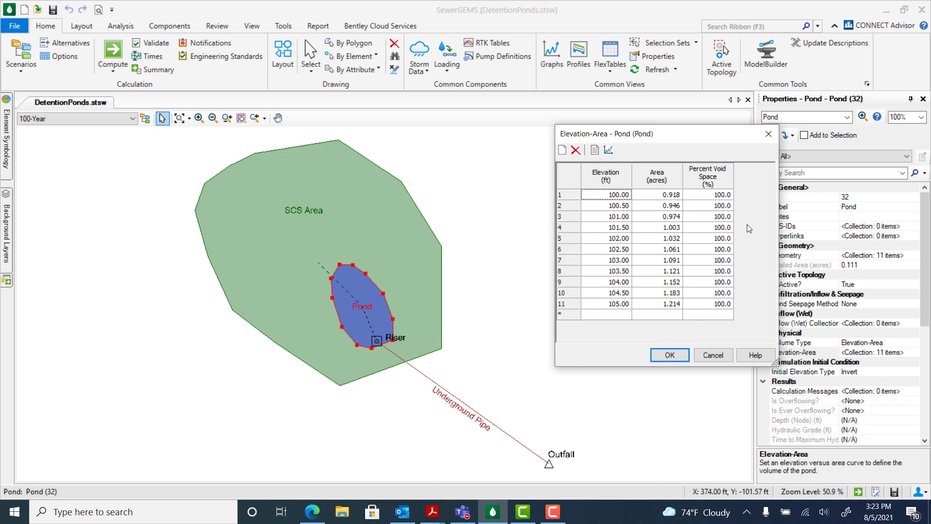
{"action": "left_click", "coordinate": [669, 354]}
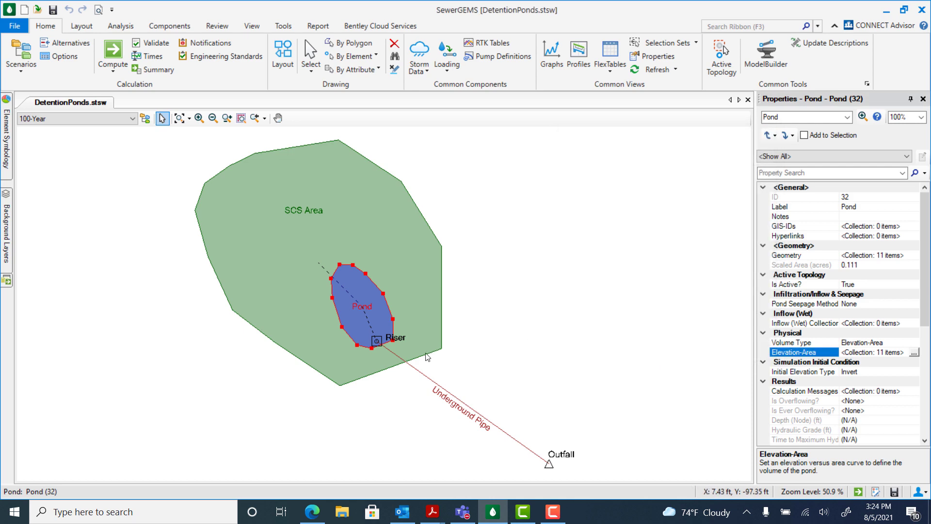
- Open the Riser's composite outlet structure for editing and review the settings of Riser - 1, Orifice - 1 and Orifice - 2
{"action": "left_click", "coordinate": [378, 342]}
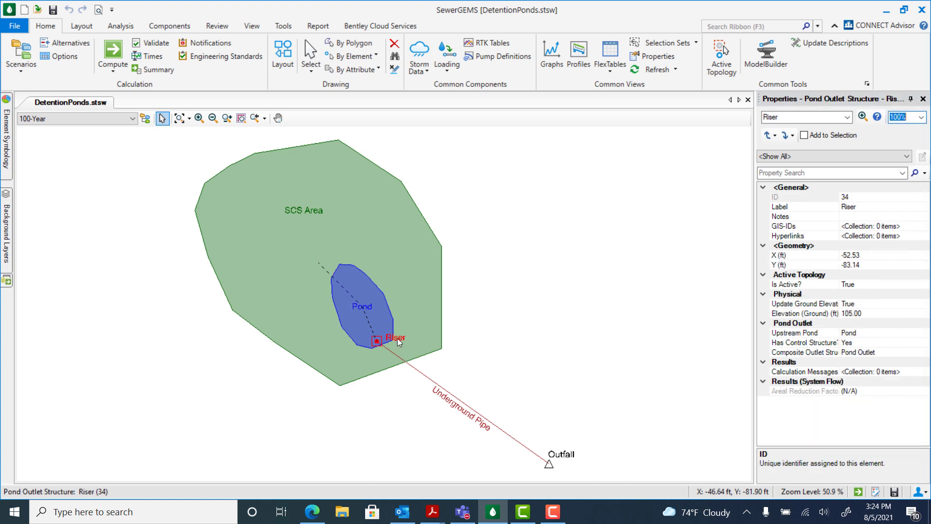
{"action": "left_click", "coordinate": [861, 354]}
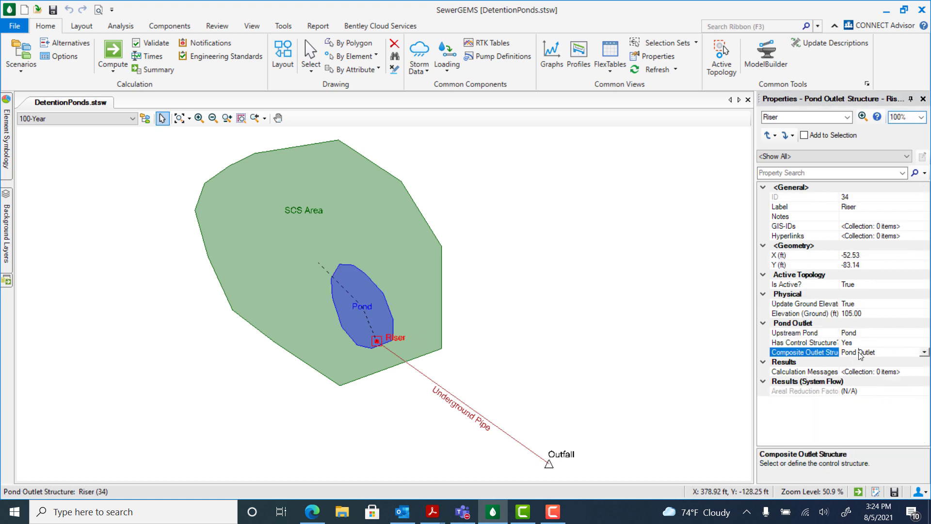
{"action": "left_click", "coordinate": [924, 354]}
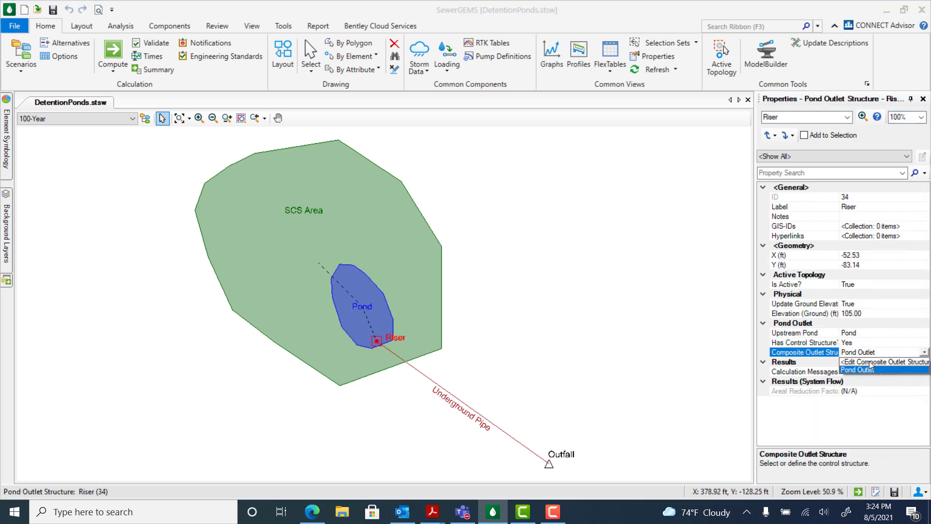
{"action": "left_click", "coordinate": [871, 365]}
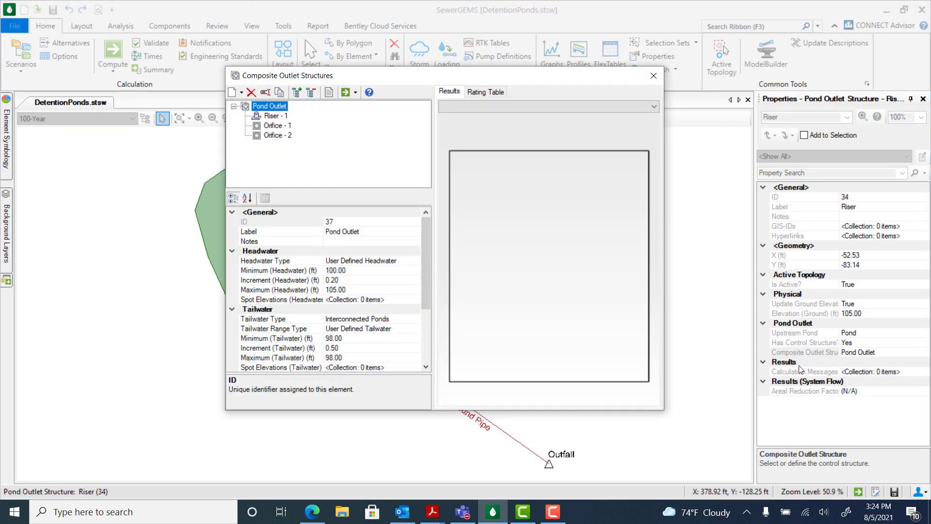
{"action": "left_click", "coordinate": [277, 116]}
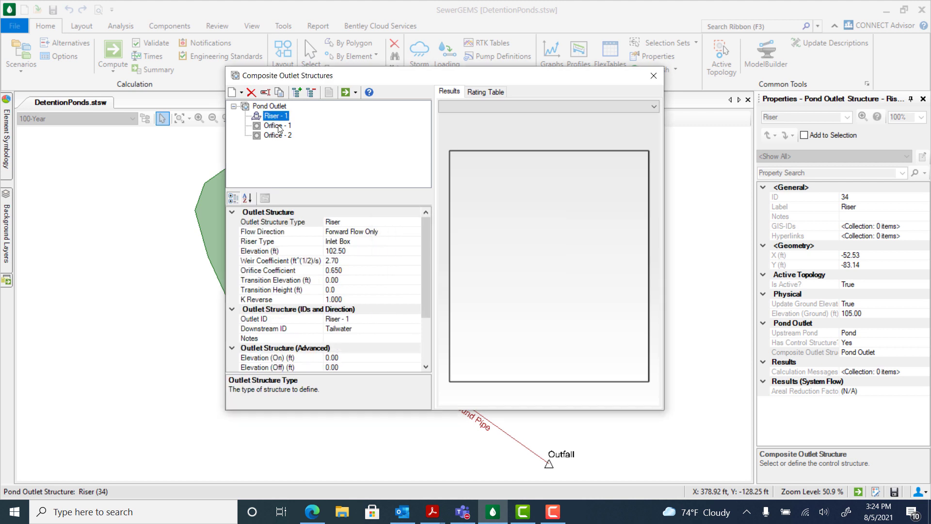
{"action": "left_click", "coordinate": [281, 127]}
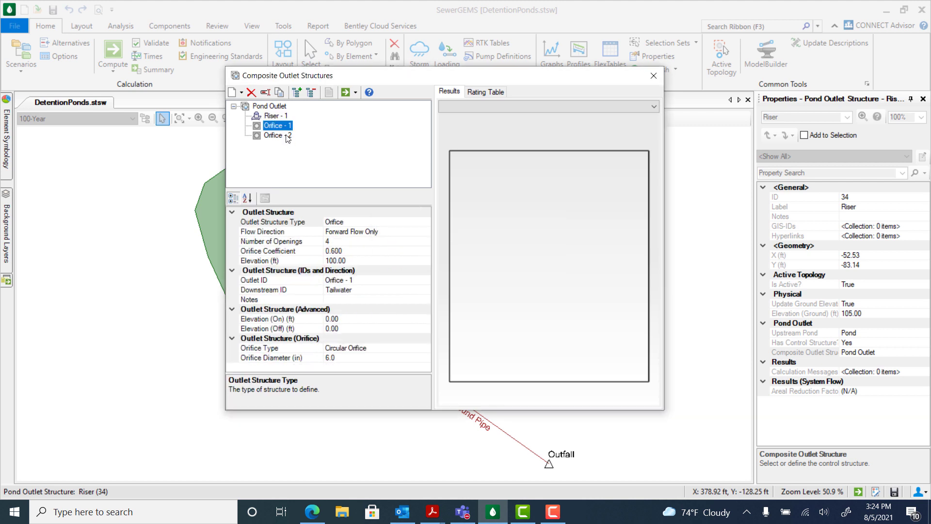
{"action": "left_click", "coordinate": [286, 136]}
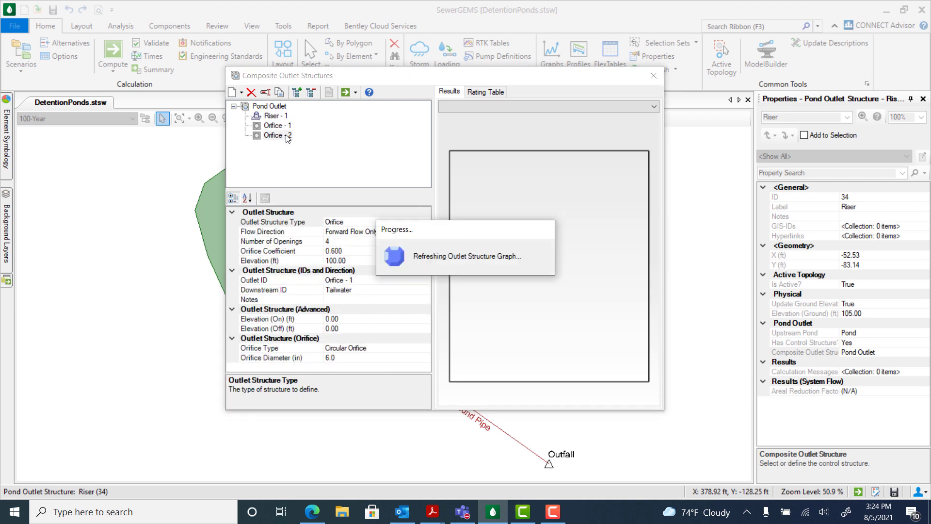
- Compute the Pond Outlet composite structure and review its rating curve and full rating table
{"action": "left_click", "coordinate": [272, 107]}
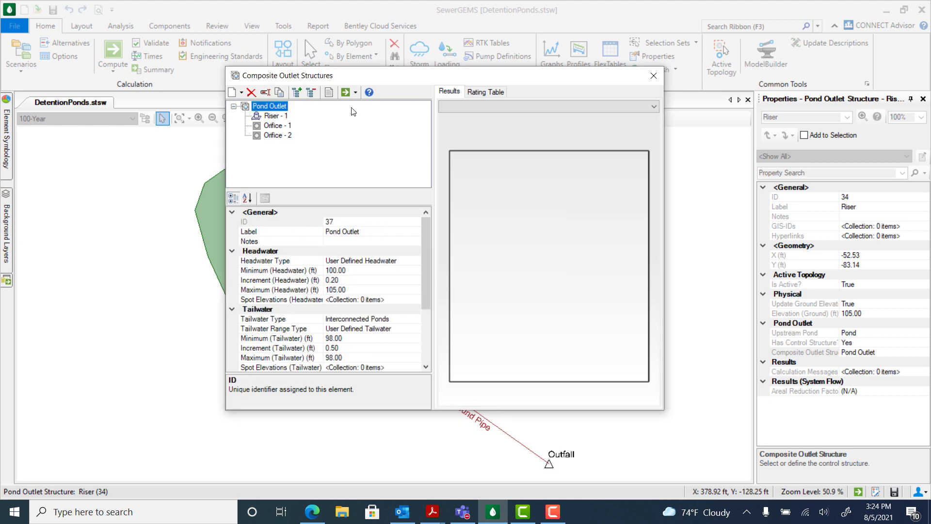
{"action": "left_click", "coordinate": [345, 93]}
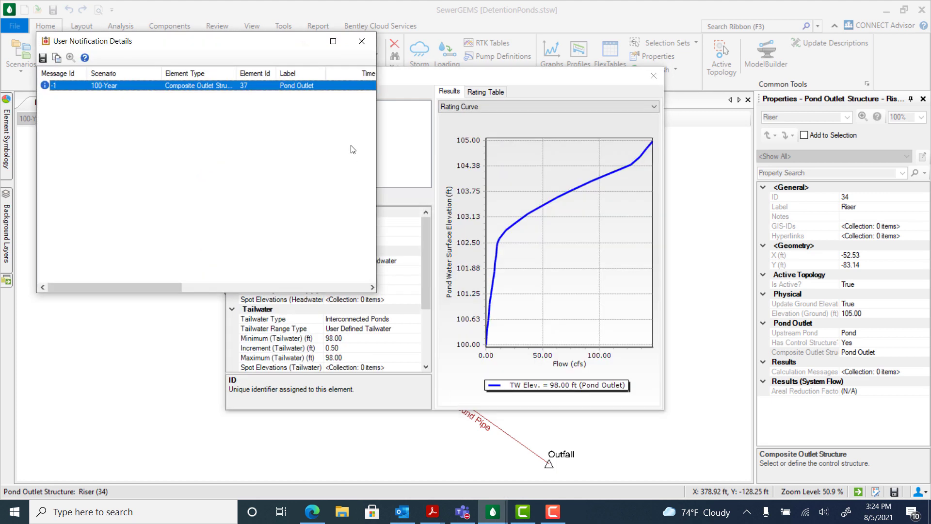
{"action": "left_click", "coordinate": [363, 41]}
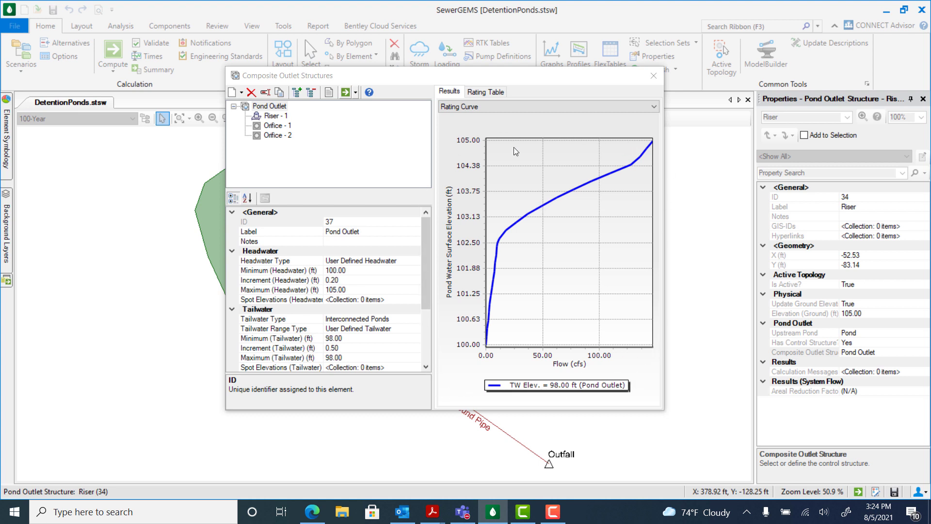
{"action": "left_click", "coordinate": [486, 92]}
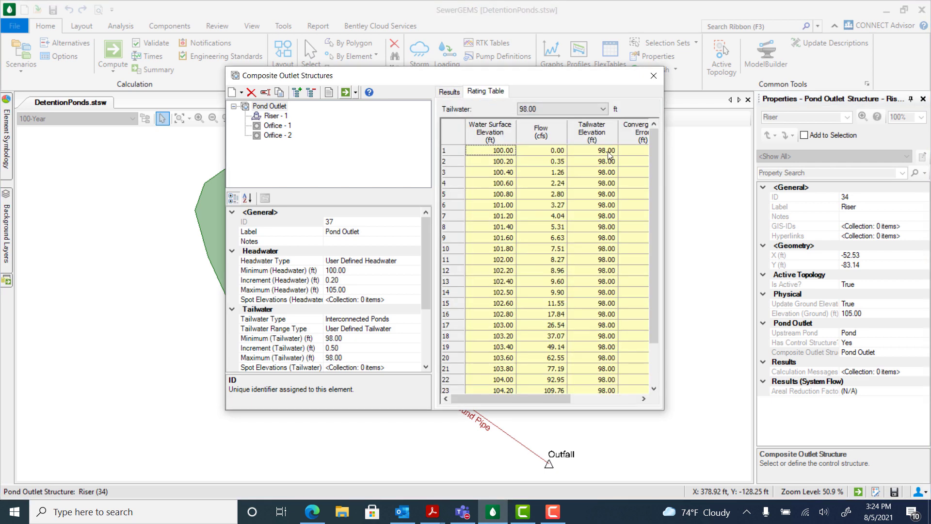
{"action": "left_click_drag", "start_coordinate": [652, 156], "coordinate": [650, 223]}
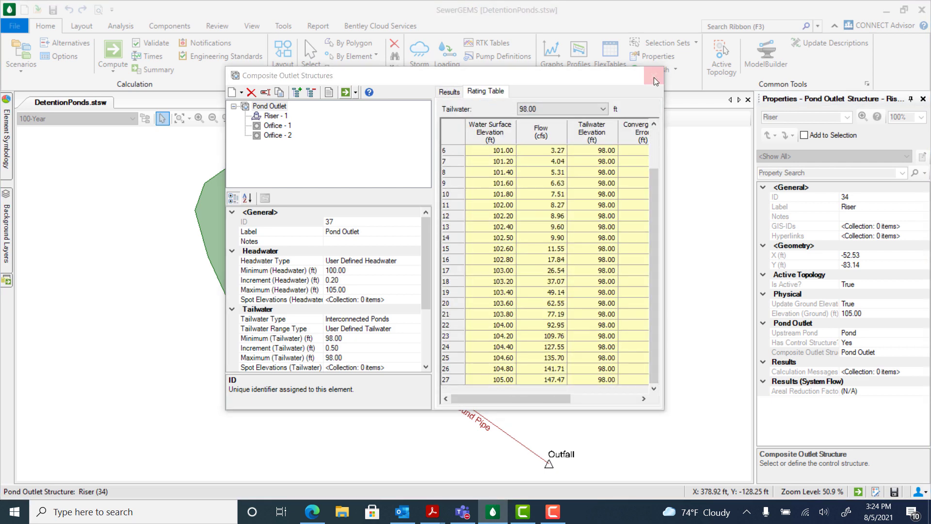
{"action": "left_click", "coordinate": [654, 76]}
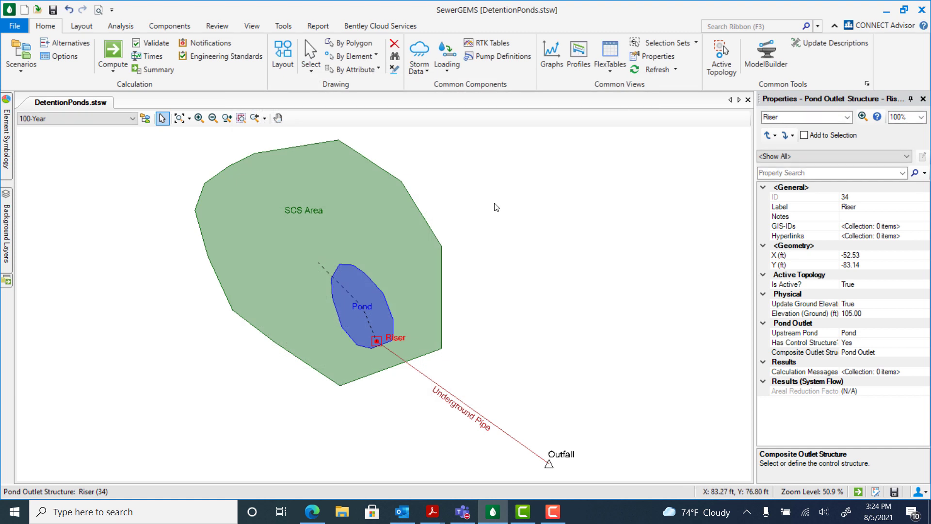
- Compute the 100-Year scenario and dismiss the calculation executive summary
{"action": "left_click", "coordinate": [122, 29]}
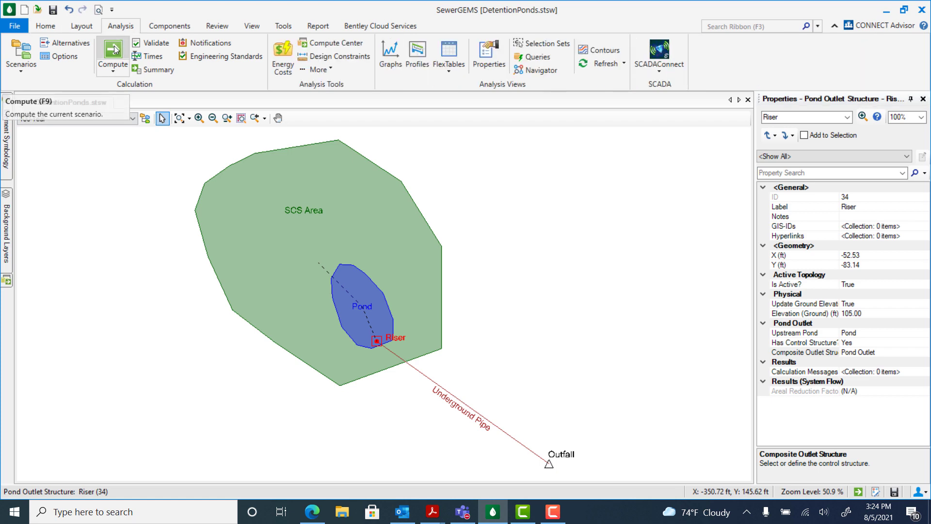
{"action": "left_click", "coordinate": [116, 50]}
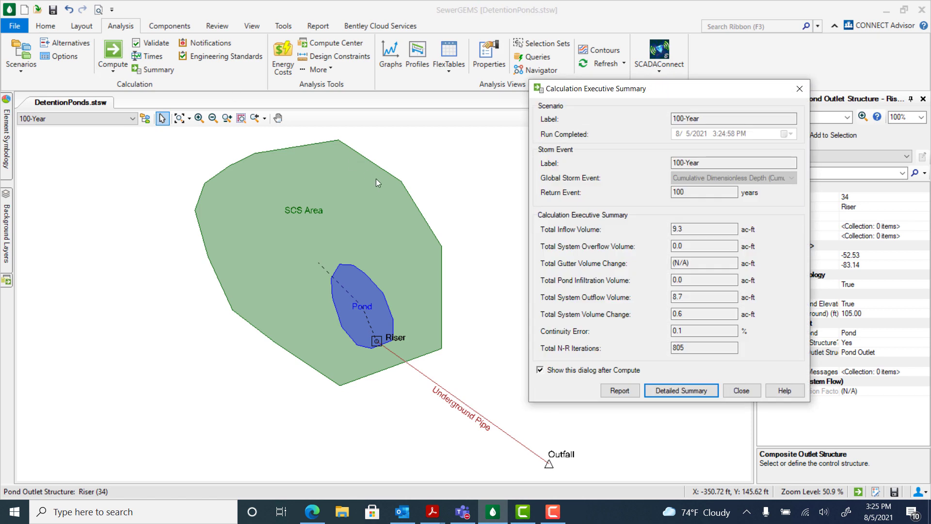
{"action": "left_click", "coordinate": [740, 390]}
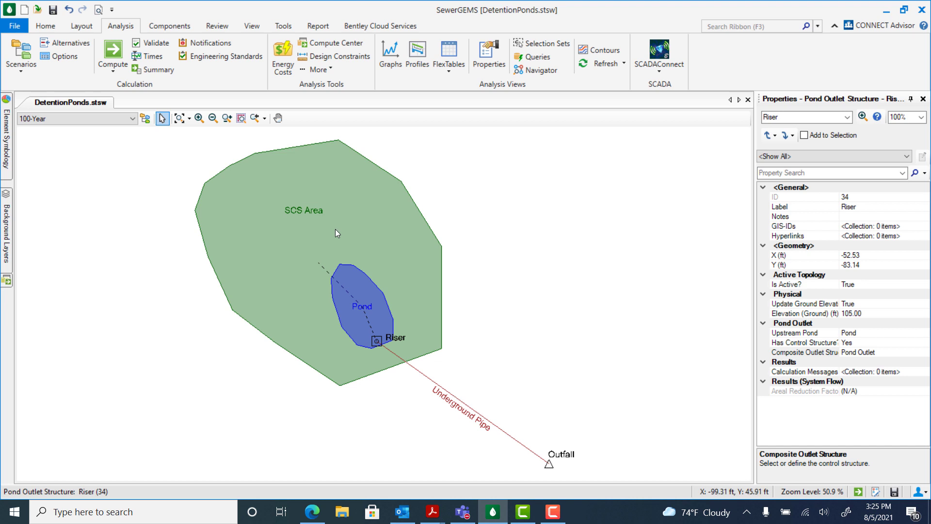
- Graph Flow (Total Out) for both the SCS Area catchment and the Pond in the 100-Year scenario, and compare the hydrographs
{"action": "left_click", "coordinate": [302, 230]}
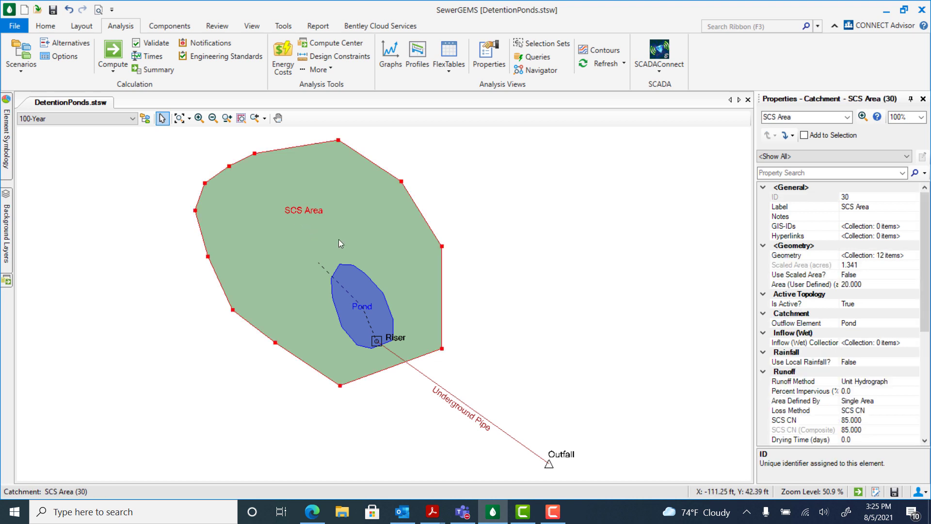
{"action": "left_click", "coordinate": [357, 280], "text": "ctrl"}
{"action": "right_click", "coordinate": [357, 280]}
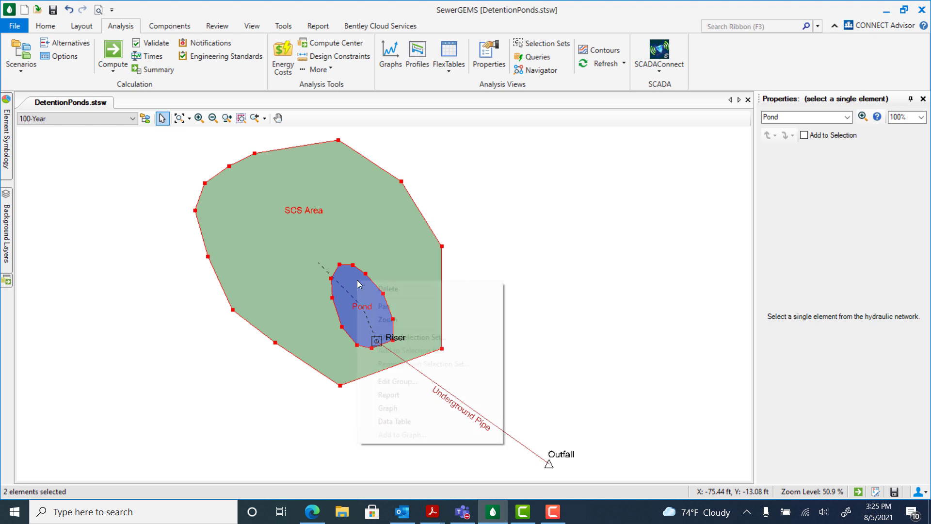
{"action": "left_click", "coordinate": [393, 408]}
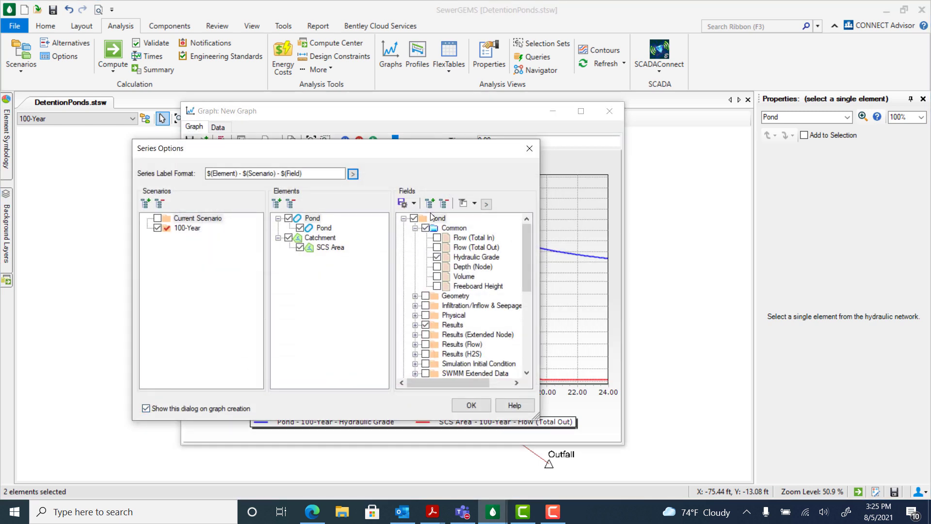
{"action": "left_click", "coordinate": [436, 257]}
{"action": "left_click_drag", "start_coordinate": [525, 246], "coordinate": [529, 312]}
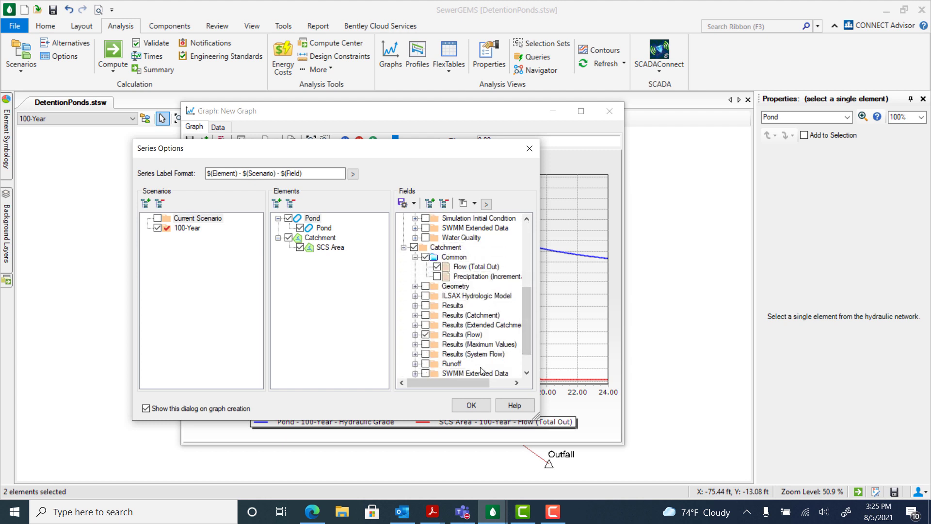
{"action": "left_click", "coordinate": [474, 406]}
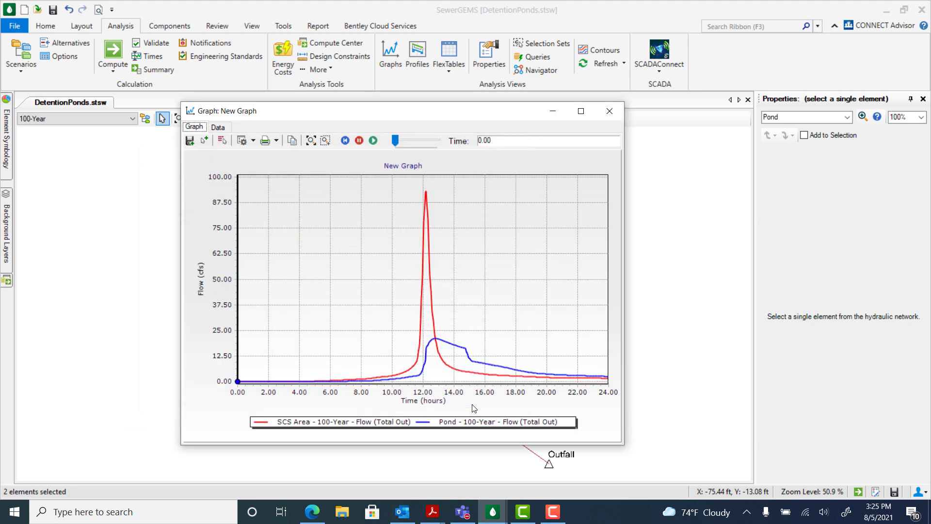
{"action": "left_click", "coordinate": [414, 380]}
{"action": "left_click", "coordinate": [610, 111]}
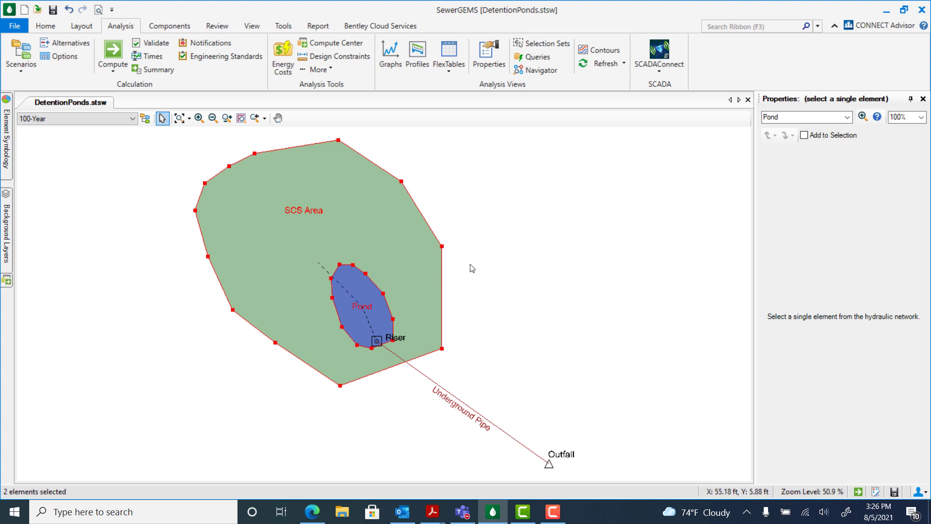
- Graph the Pond's Hydraulic Grade over time for the 100-Year scenario
{"action": "left_click", "coordinate": [335, 300]}
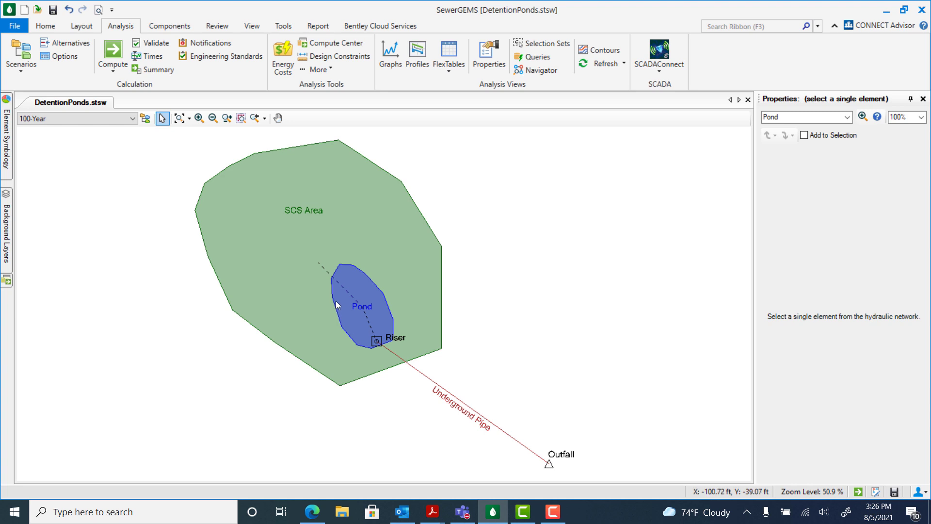
{"action": "right_click", "coordinate": [356, 284]}
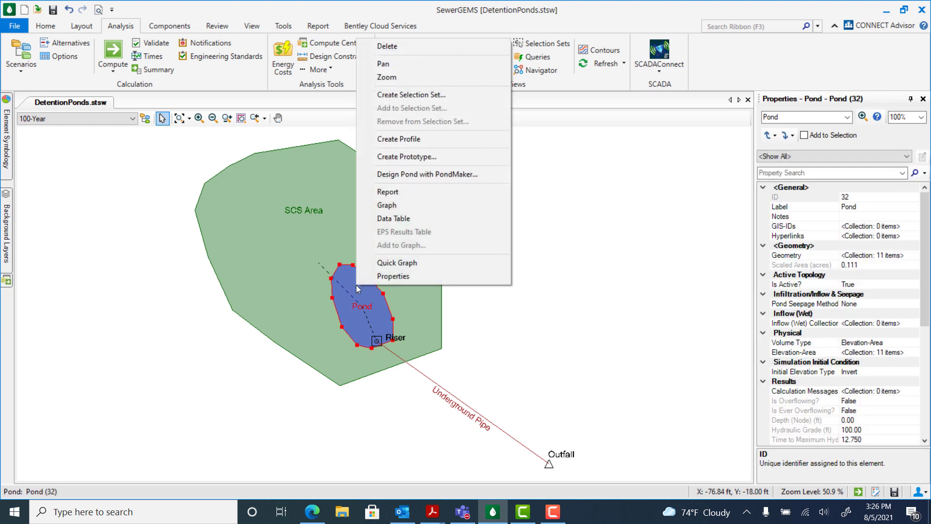
{"action": "left_click", "coordinate": [394, 208]}
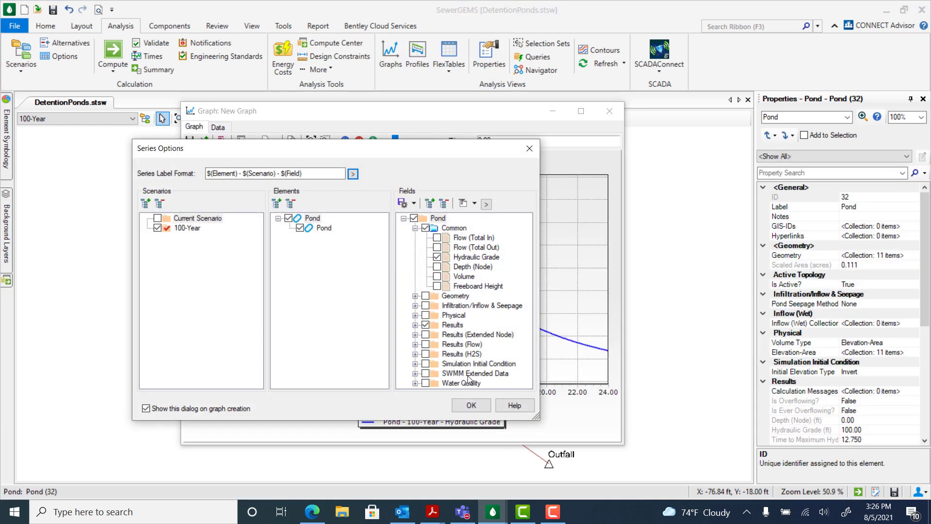
{"action": "left_click", "coordinate": [470, 410]}
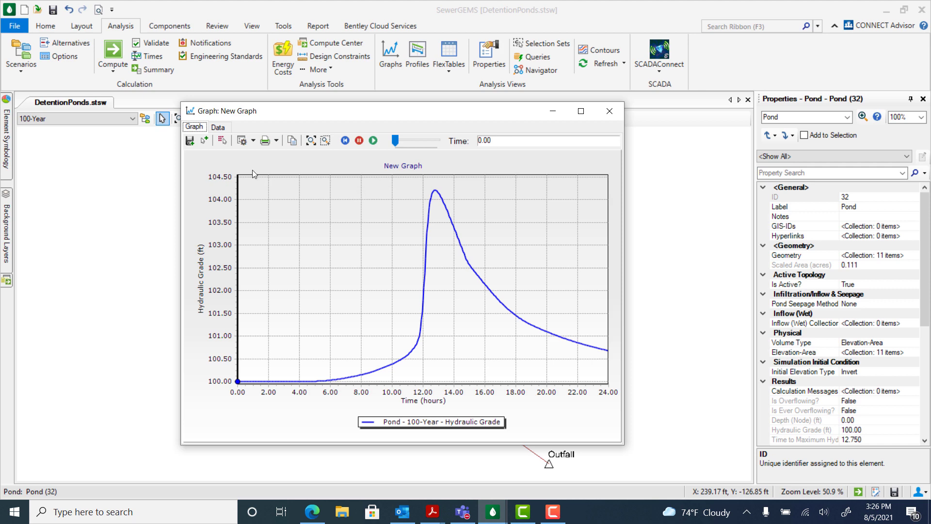
- Add Flow (Total Out) and Volume to the Pond's graph, review the three curves and close the graph
{"action": "left_click", "coordinate": [241, 140]}
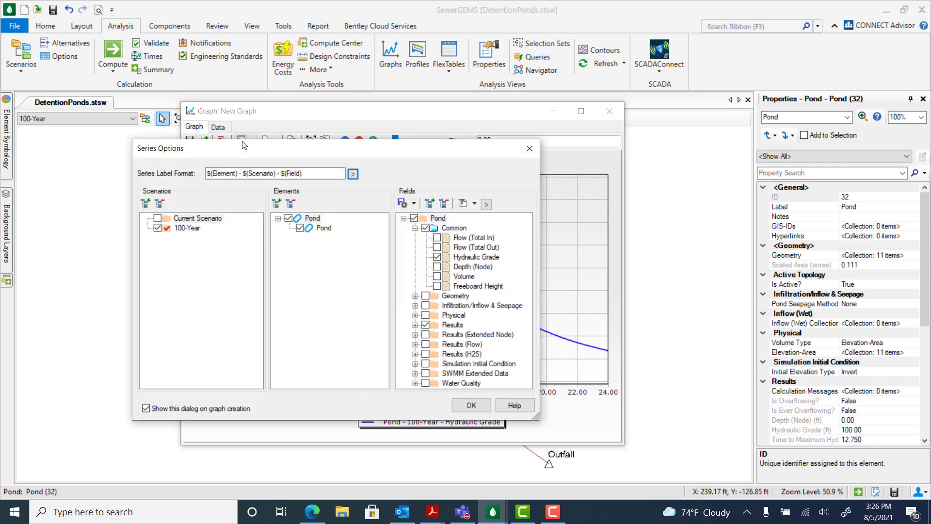
{"action": "left_click", "coordinate": [437, 247]}
{"action": "left_click", "coordinate": [469, 405]}
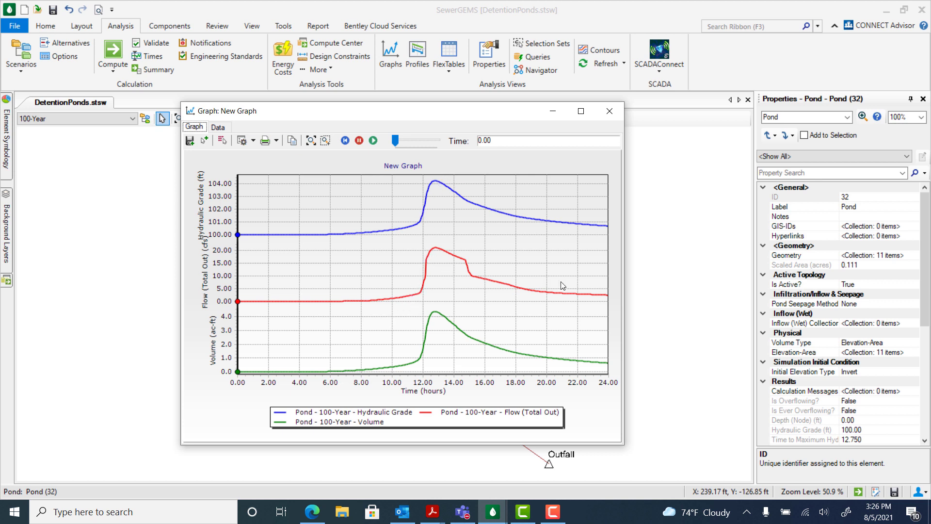
{"action": "left_click", "coordinate": [612, 111]}
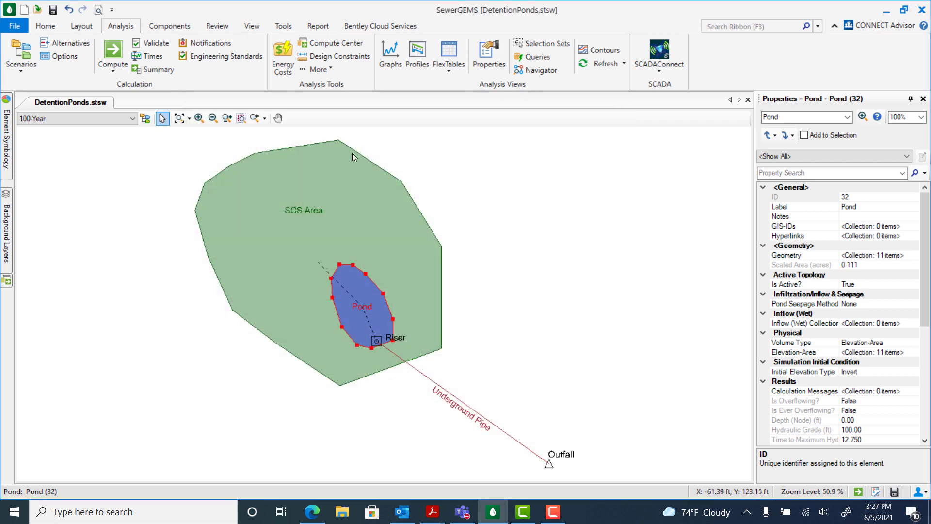
- Create a new color coding for the Pond element type based on the Hydraulic Grade field
{"action": "left_click", "coordinate": [253, 27]}
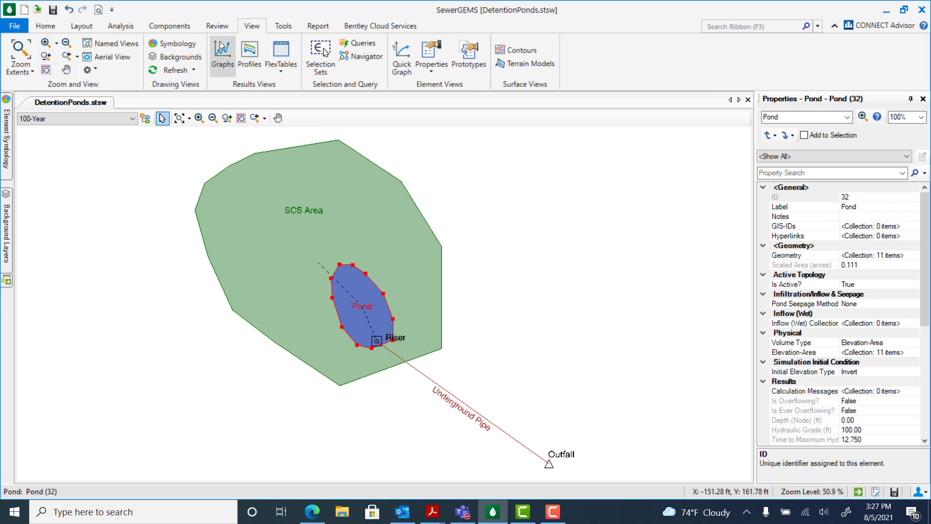
{"action": "left_click", "coordinate": [175, 44]}
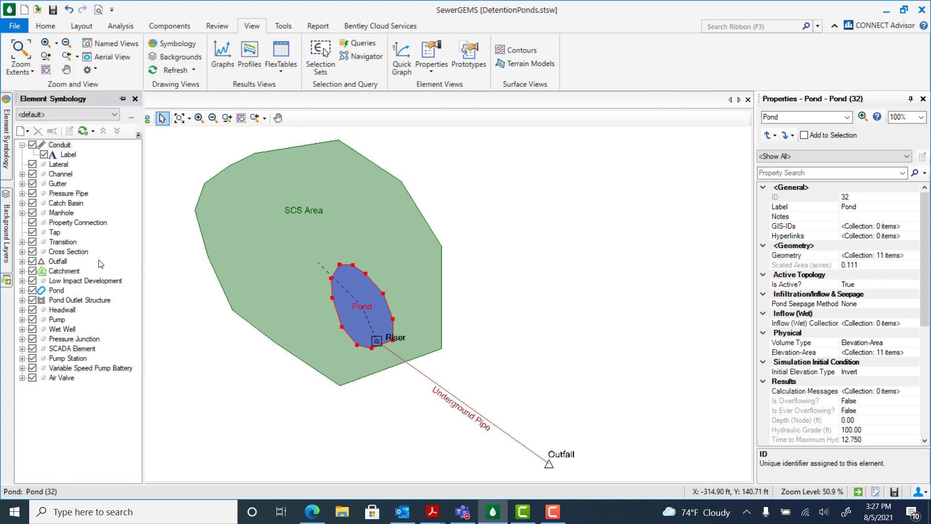
{"action": "left_click", "coordinate": [22, 291]}
{"action": "left_click", "coordinate": [54, 292]}
{"action": "right_click", "coordinate": [54, 292]}
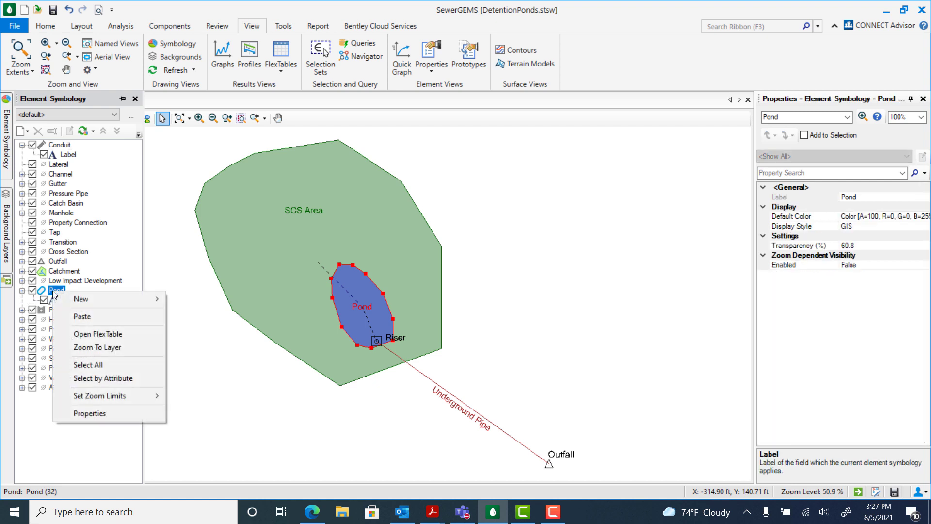
{"action": "mouse_move", "coordinate": [80, 301]}
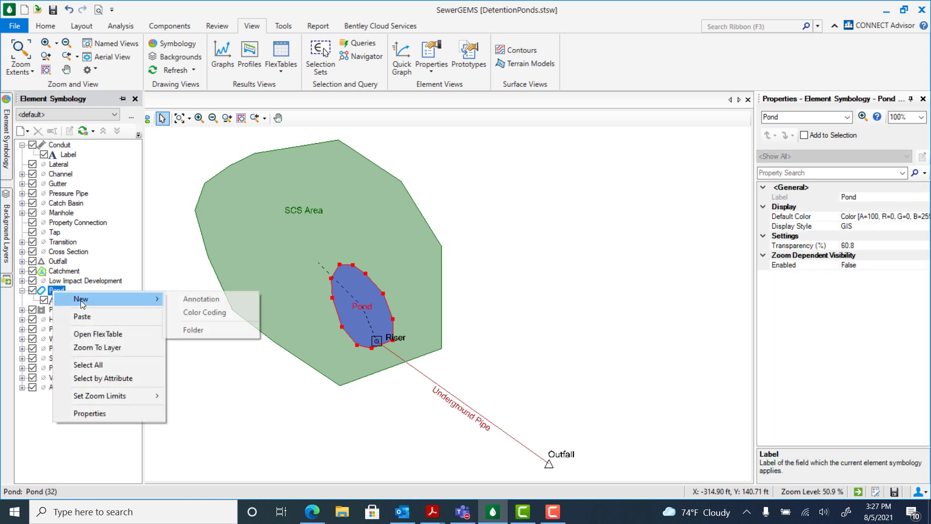
{"action": "left_click", "coordinate": [213, 311]}
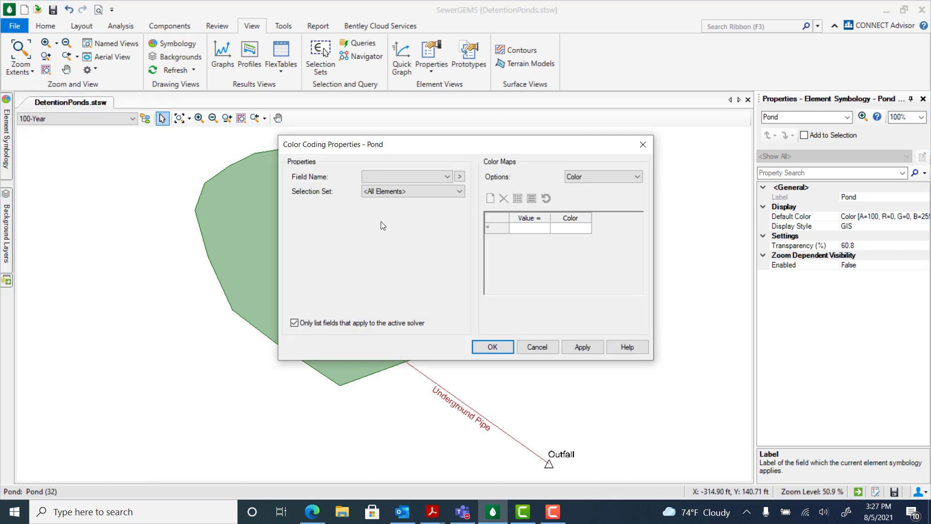
{"action": "left_click", "coordinate": [444, 177]}
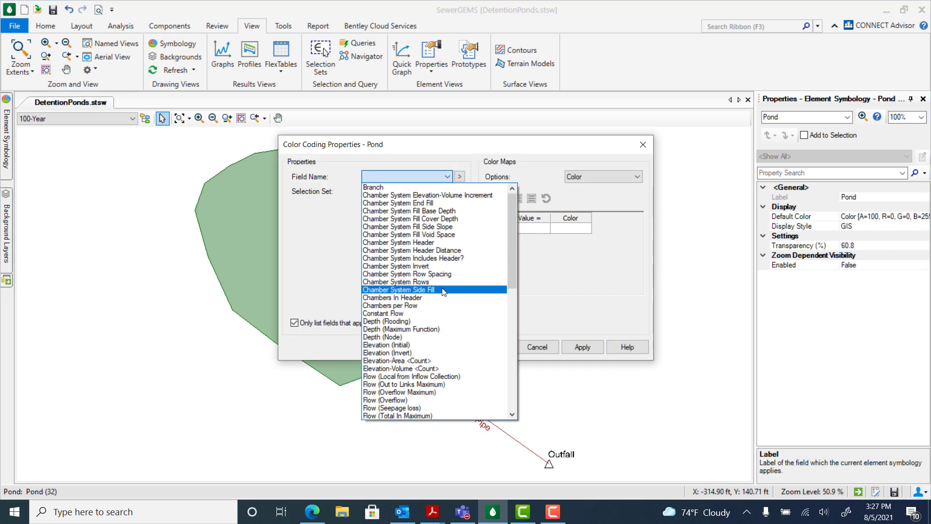
{"action": "left_click_drag", "start_coordinate": [514, 239], "coordinate": [510, 275]}
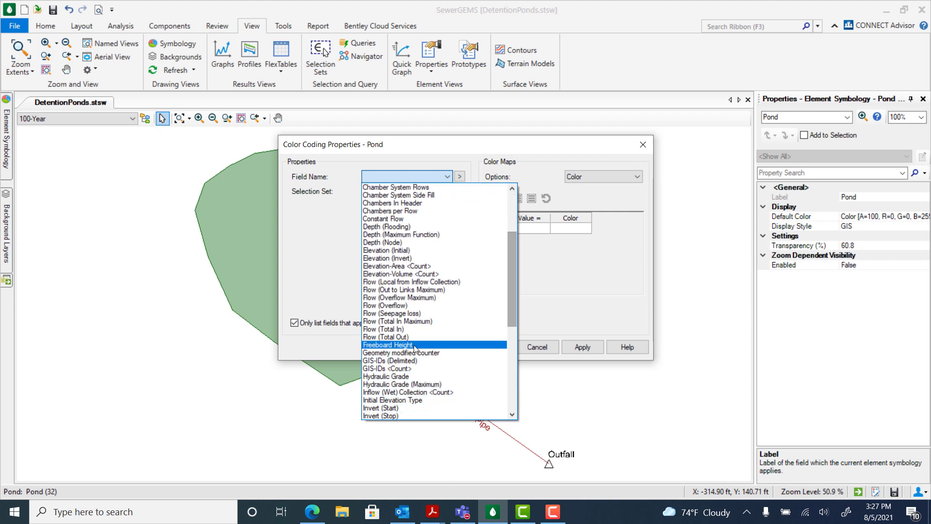
{"action": "left_click", "coordinate": [398, 377]}
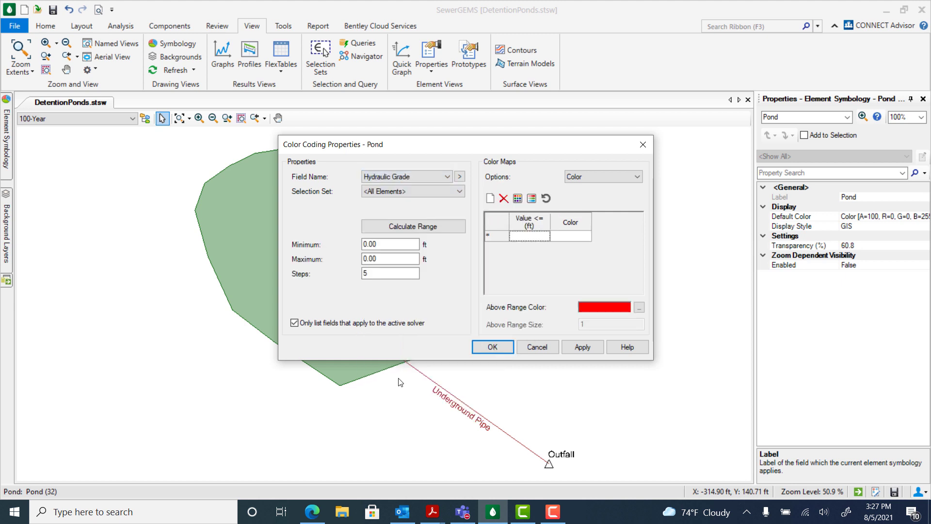
- Calculate the full range for the Pond color coding, initialize its color map in 5 steps and apply it
{"action": "left_click", "coordinate": [392, 228]}
{"action": "left_click", "coordinate": [383, 243]}
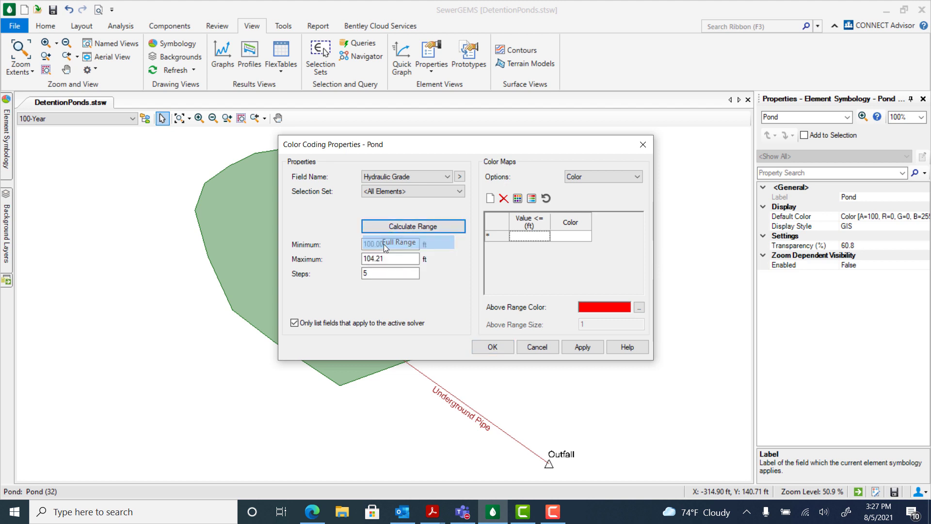
{"action": "left_click", "coordinate": [517, 198]}
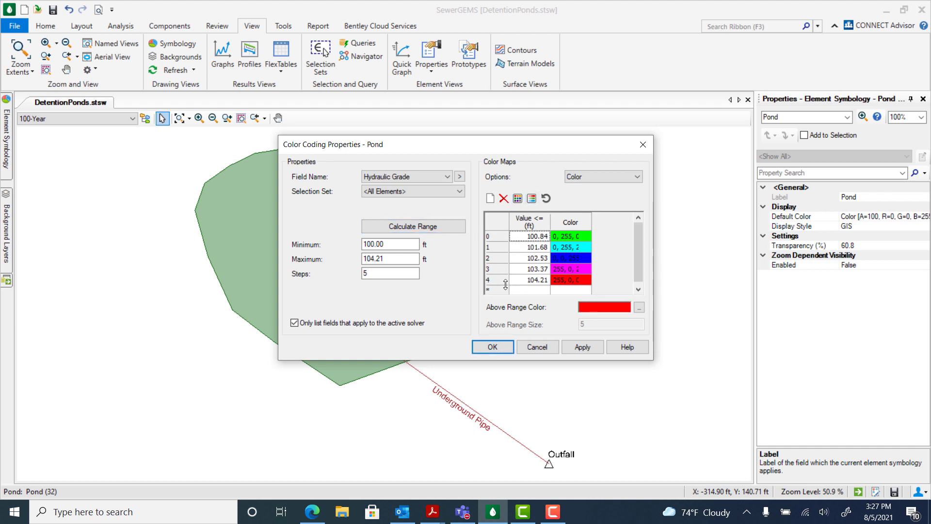
{"action": "left_click", "coordinate": [491, 348]}
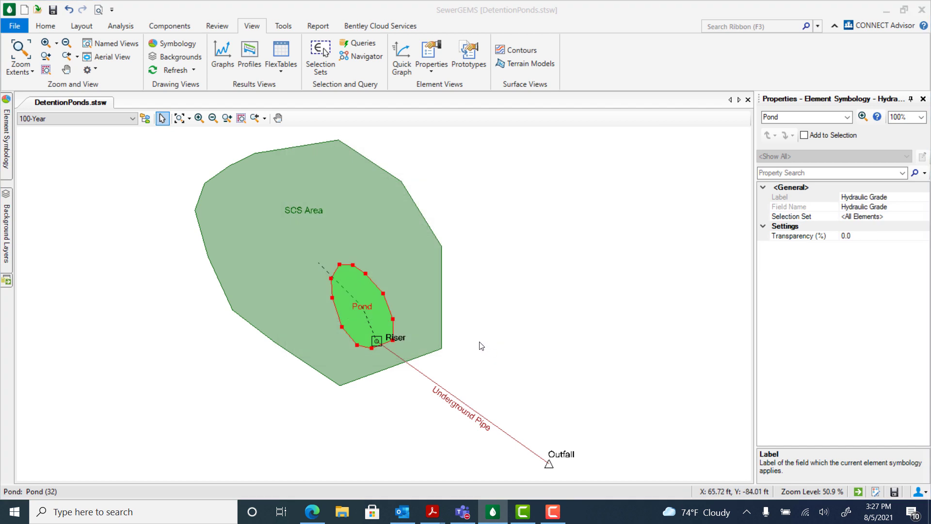
- Animate the color-coded Pond through time from hour 11.00, watch its hydraulic grade change, pause and close the Time Browser
{"action": "left_click", "coordinate": [127, 28]}
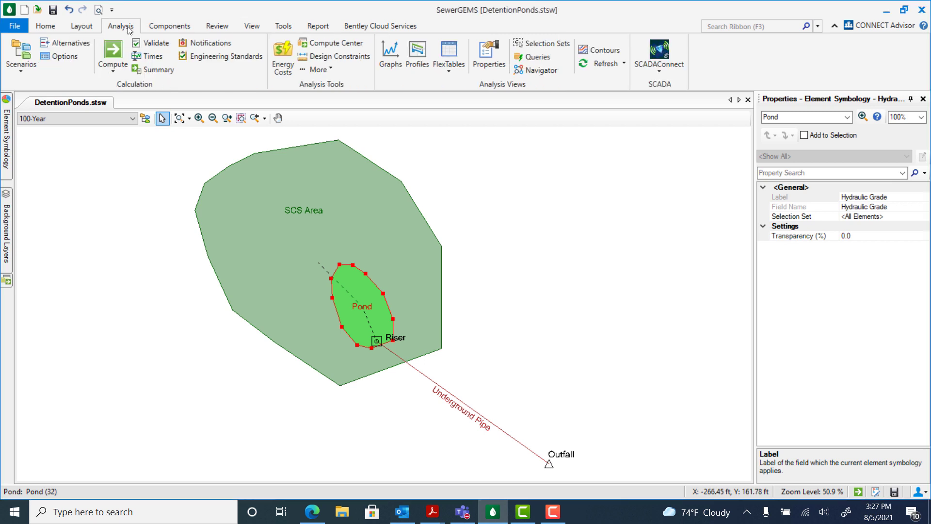
{"action": "left_click", "coordinate": [148, 56]}
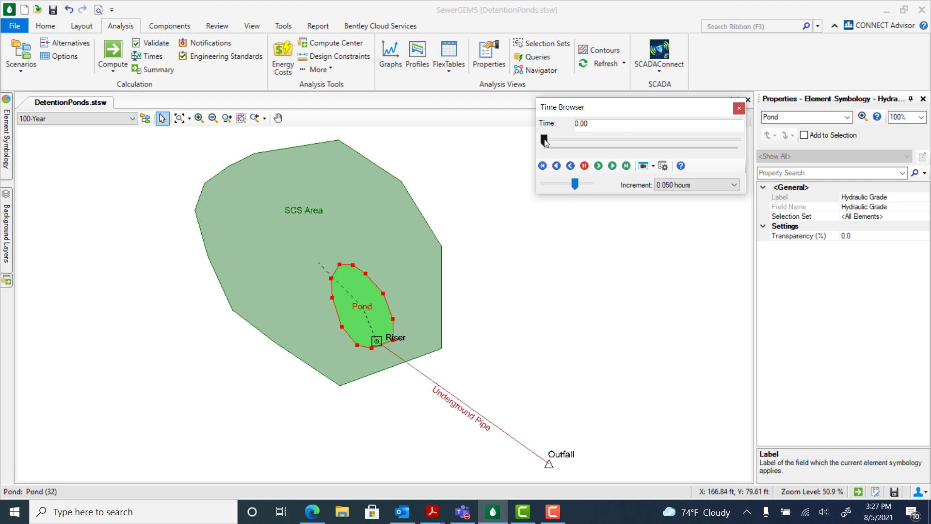
{"action": "left_click_drag", "start_coordinate": [545, 142], "coordinate": [633, 139]}
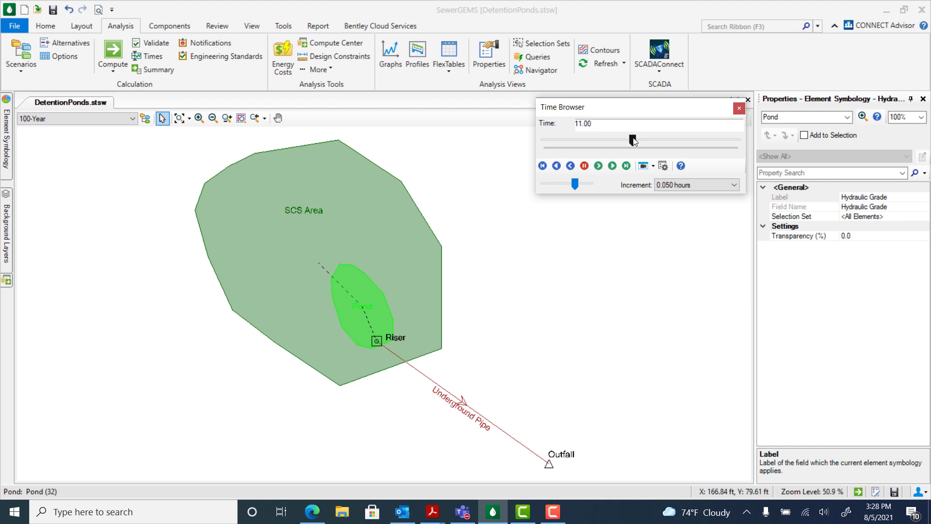
{"action": "left_click", "coordinate": [610, 166]}
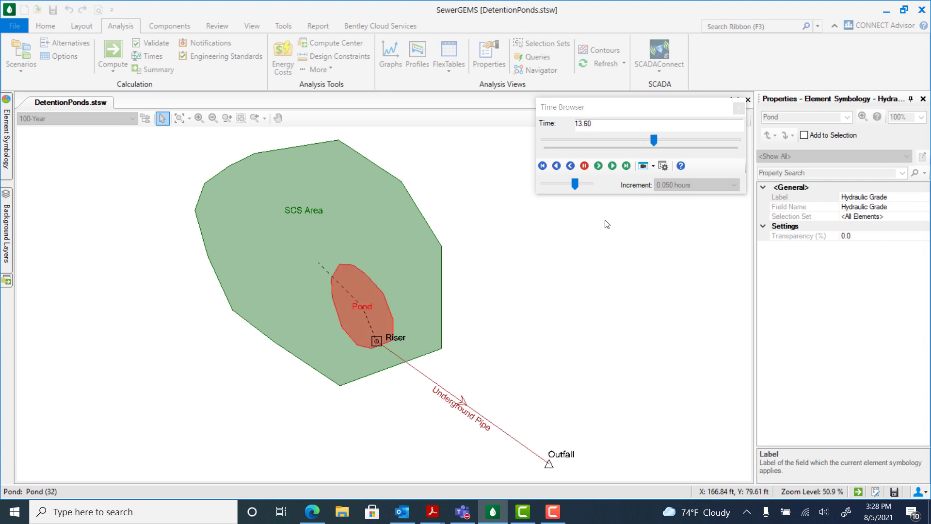
{"action": "left_click", "coordinate": [587, 167]}
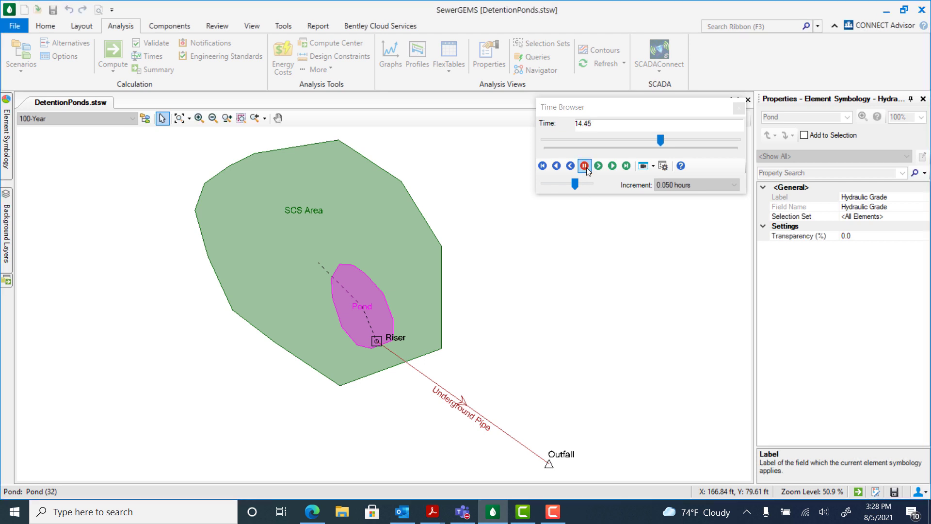
{"action": "left_click", "coordinate": [739, 109]}
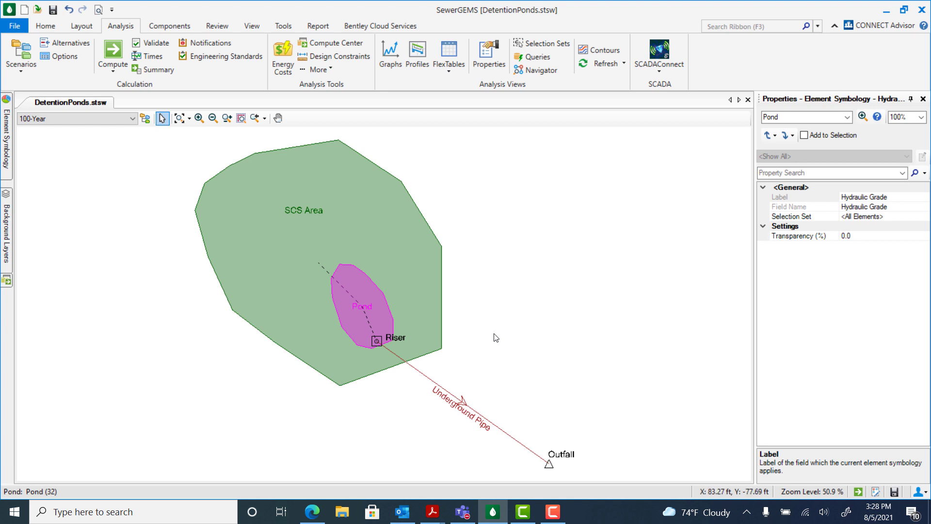
- Create a new profile running from the Pond through the Riser and Underground Pipe to the Outfall
{"action": "left_click", "coordinate": [256, 25]}
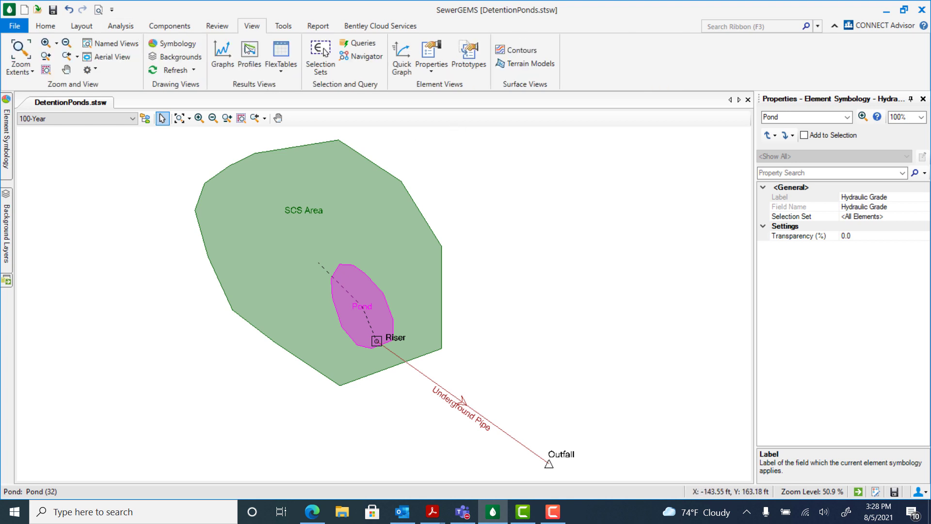
{"action": "left_click", "coordinate": [249, 55]}
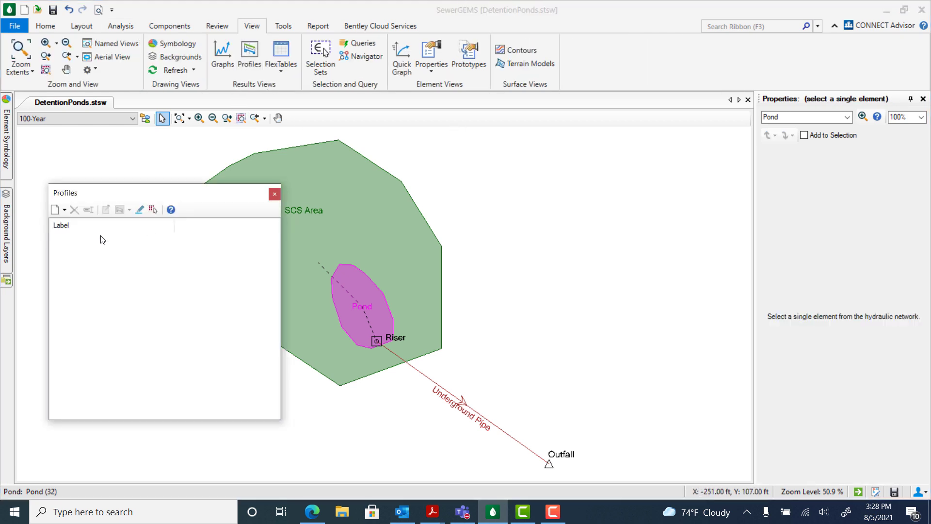
{"action": "left_click", "coordinate": [54, 210]}
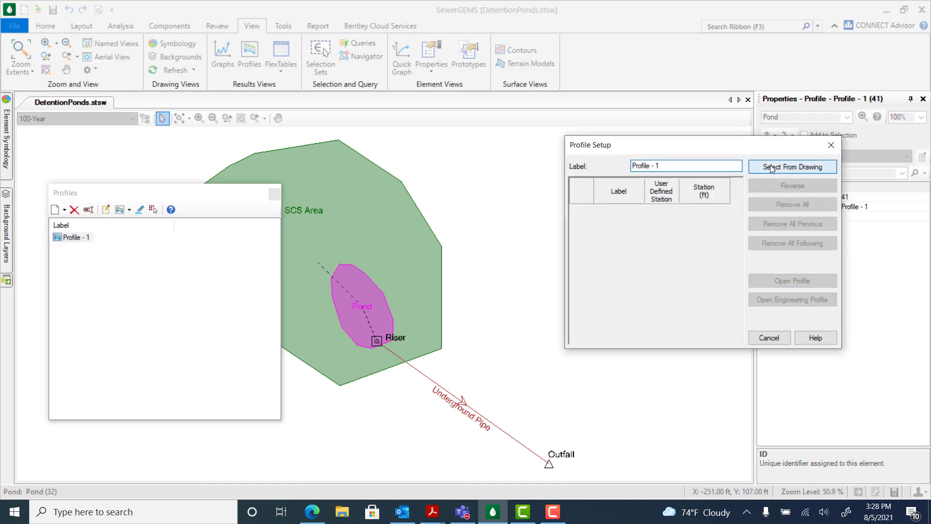
{"action": "left_click", "coordinate": [770, 166]}
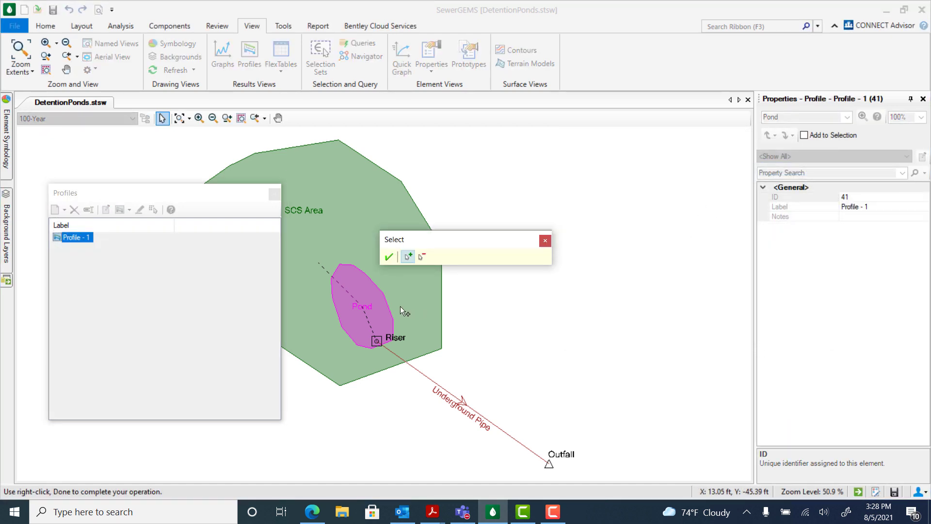
{"action": "left_click", "coordinate": [359, 293]}
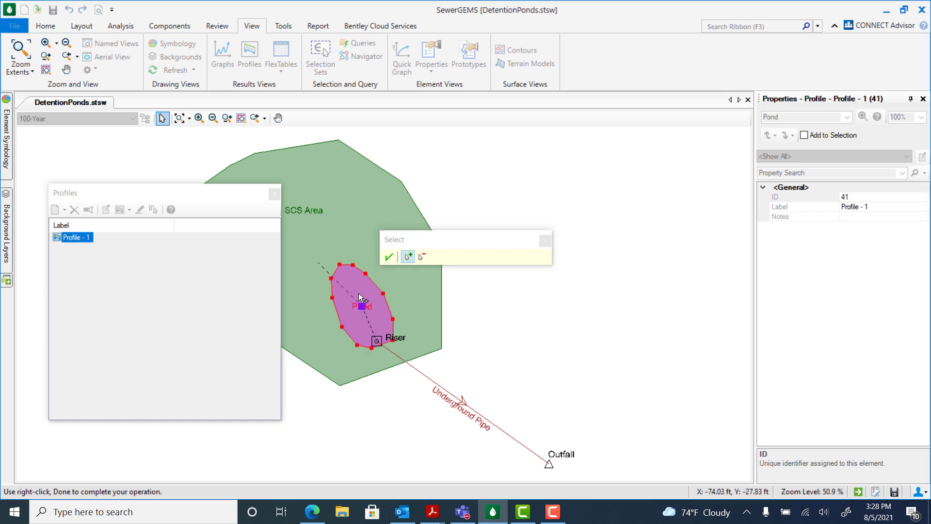
{"action": "left_click", "coordinate": [381, 347]}
{"action": "left_click", "coordinate": [418, 373]}
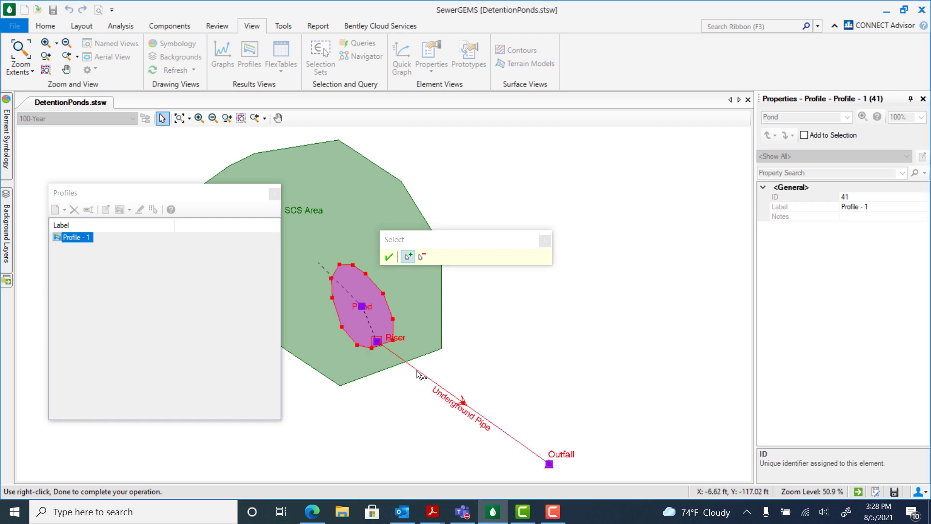
{"action": "left_click", "coordinate": [388, 257]}
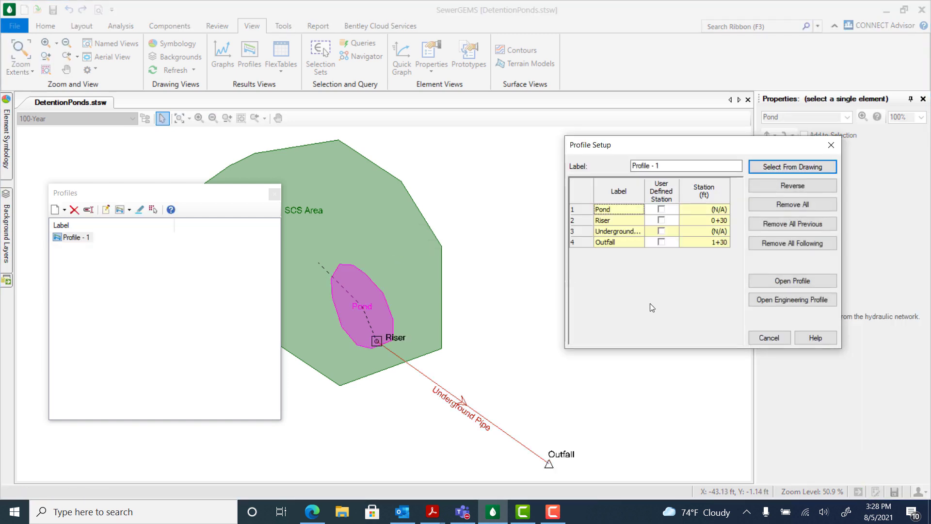
- Open the pond-to-outfall profile, animate its water levels over the 100-Year simulation, and close the profile windows
{"action": "left_click", "coordinate": [780, 281]}
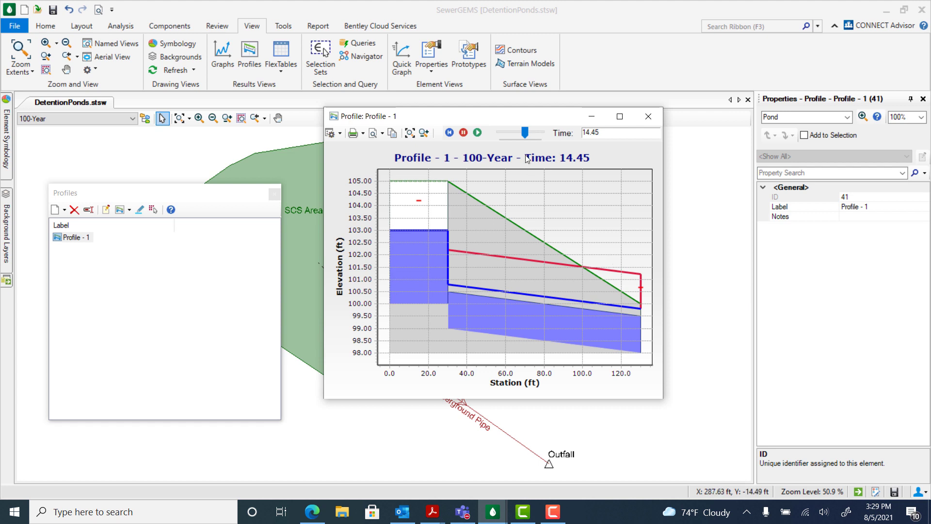
{"action": "left_click_drag", "start_coordinate": [526, 132], "coordinate": [518, 133]}
{"action": "left_click", "coordinate": [477, 132]}
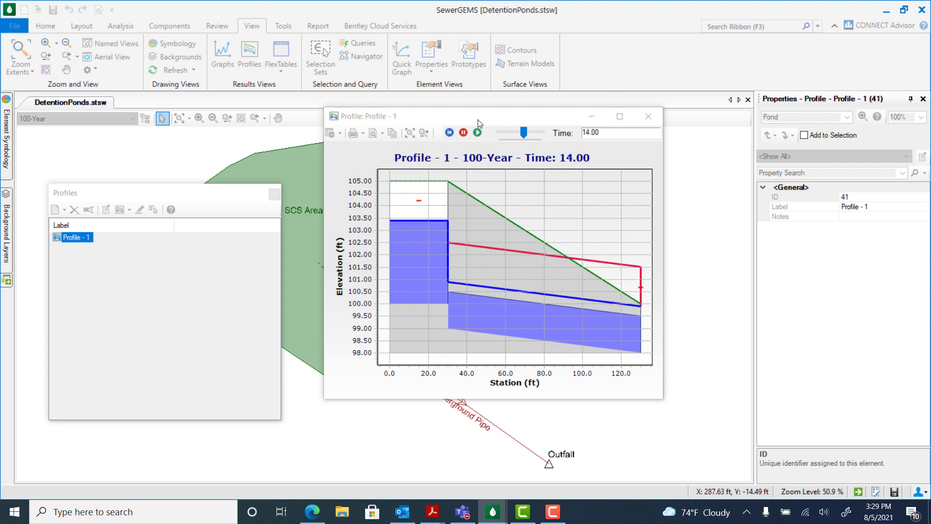
{"action": "left_click", "coordinate": [465, 133]}
{"action": "left_click", "coordinate": [647, 116]}
{"action": "left_click", "coordinate": [275, 194]}
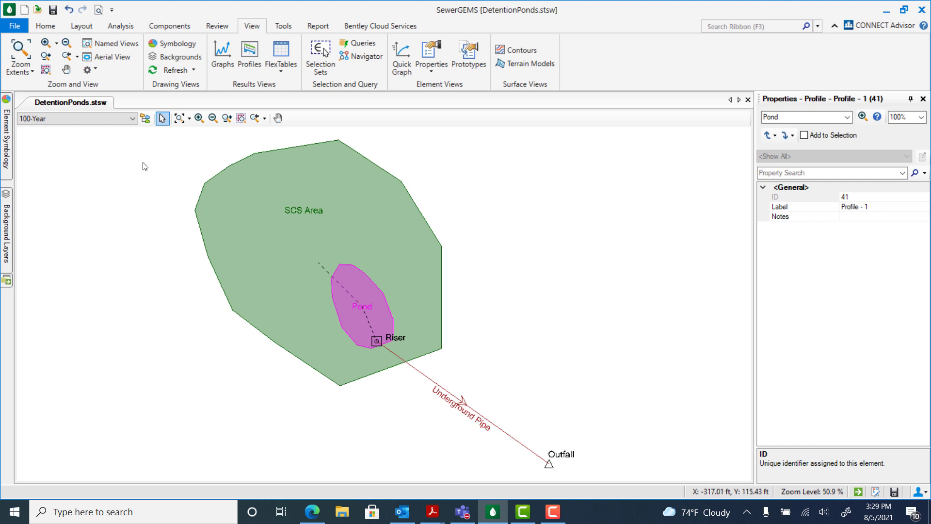
- Create a child scenario under 100-Year and name it "Proposed Pond"
{"action": "left_click", "coordinate": [128, 30]}
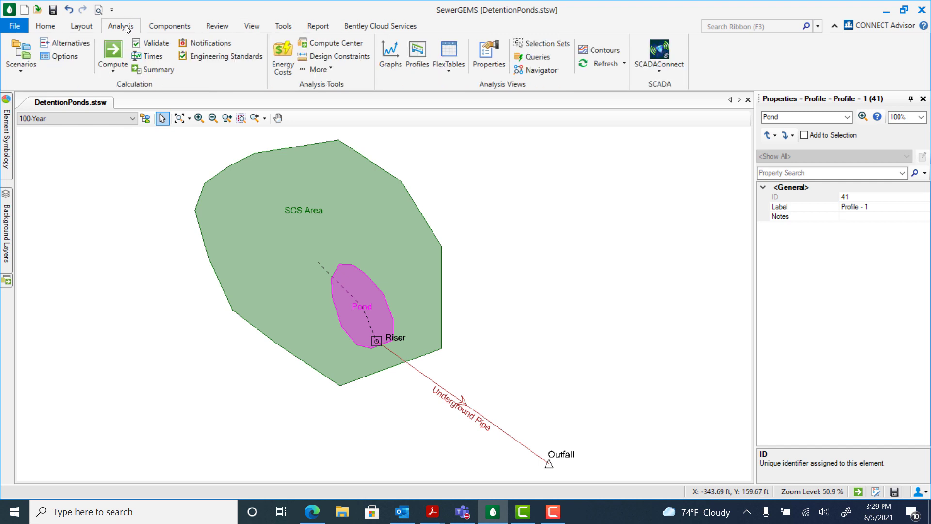
{"action": "left_click", "coordinate": [22, 48]}
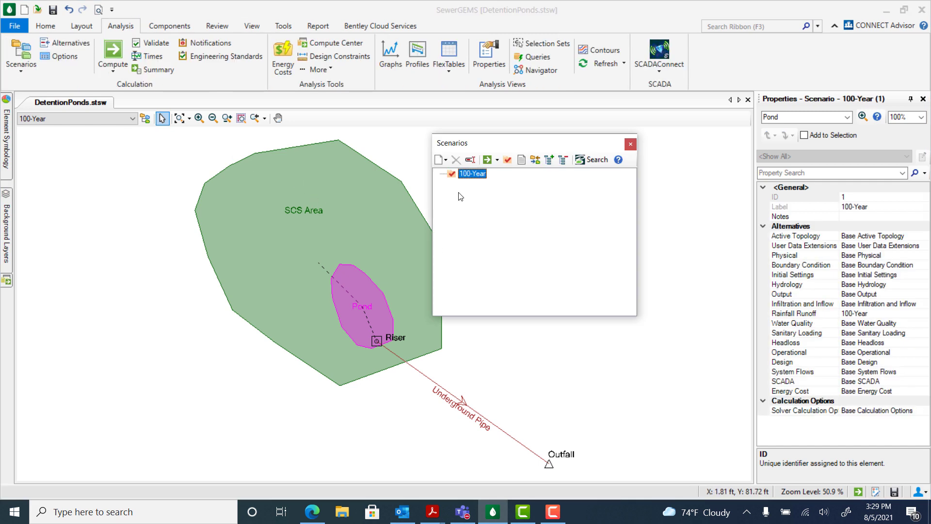
{"action": "right_click", "coordinate": [474, 177]}
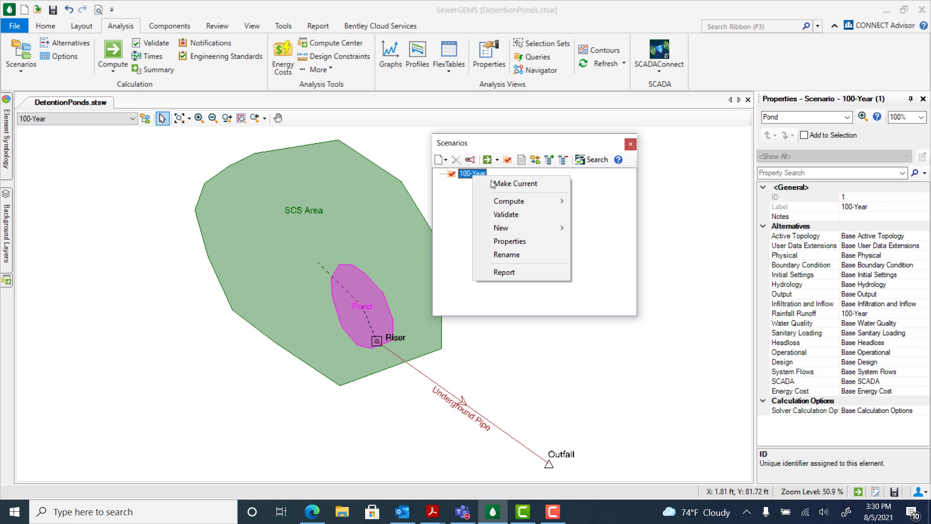
{"action": "mouse_move", "coordinate": [504, 234]}
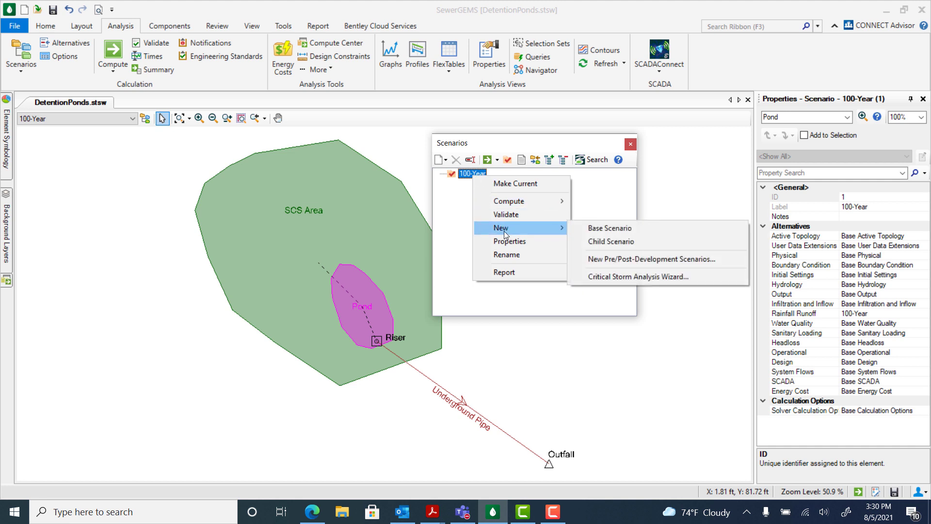
{"action": "left_click", "coordinate": [605, 241]}
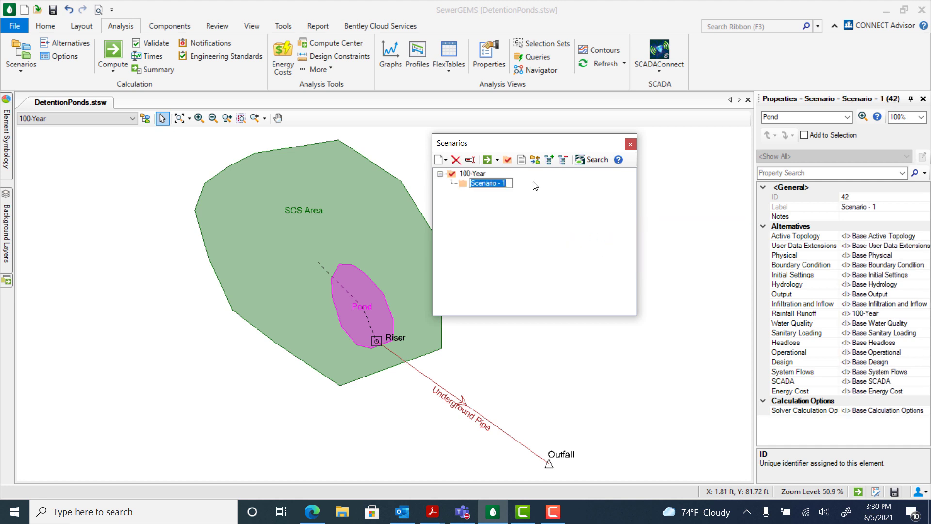
{"action": "type", "text": "Proposed Pond"}
{"action": "key", "text": "Return"}
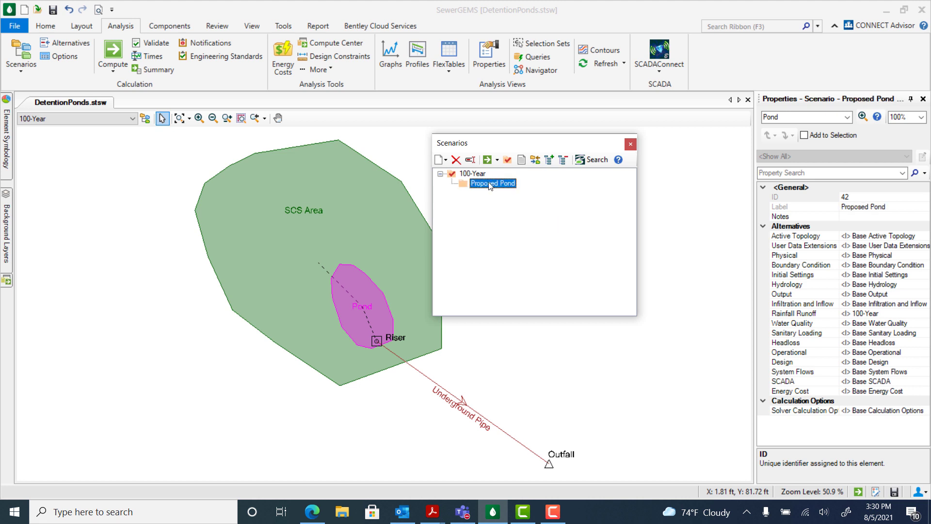
- Create a new Active Topology alternative named "Proposed Pond" for the Proposed Pond scenario
{"action": "double_click", "coordinate": [488, 184]}
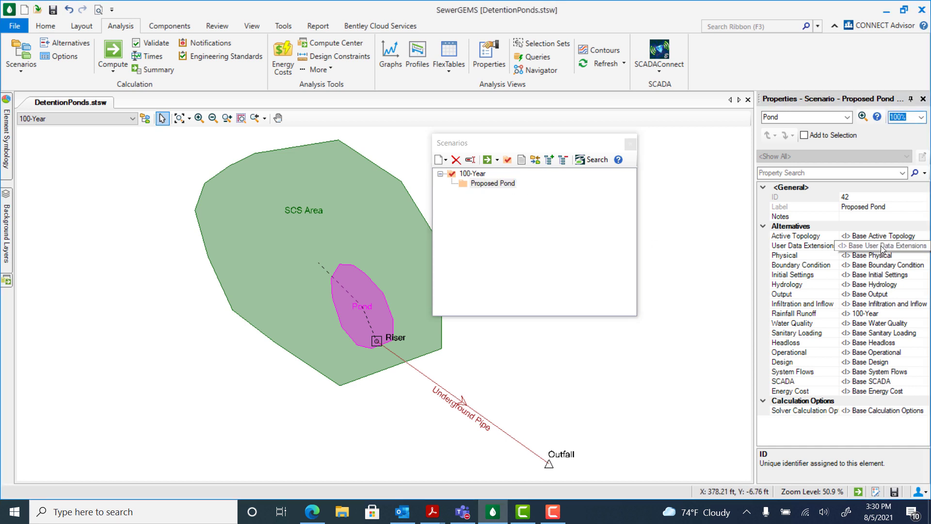
{"action": "left_click", "coordinate": [918, 235]}
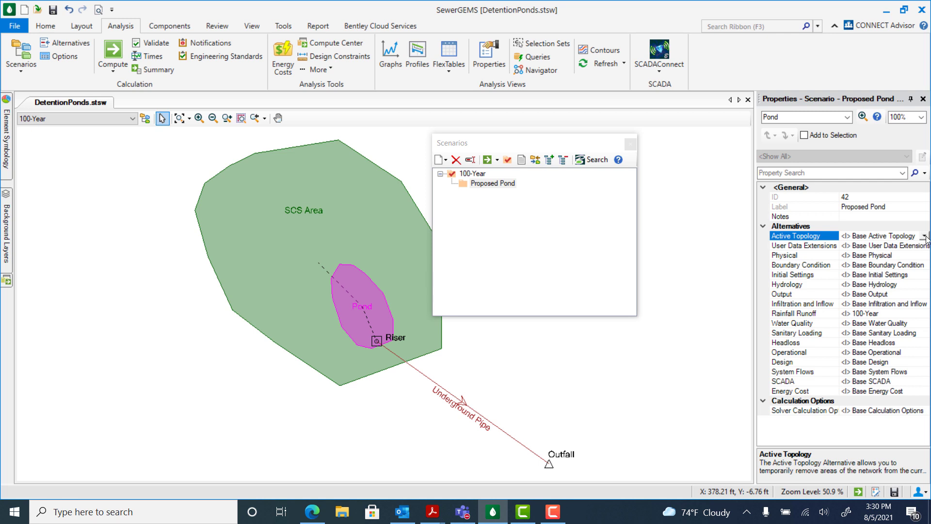
{"action": "left_click", "coordinate": [924, 235]}
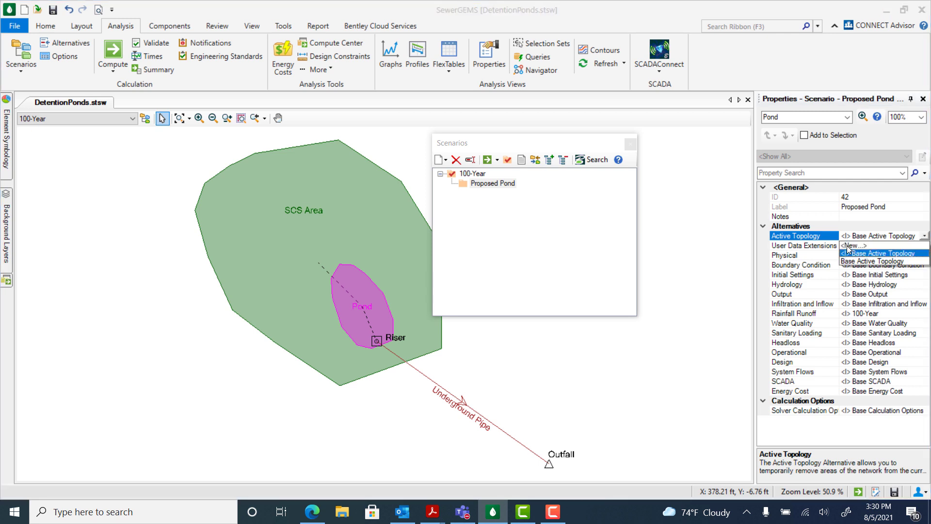
{"action": "left_click", "coordinate": [848, 246]}
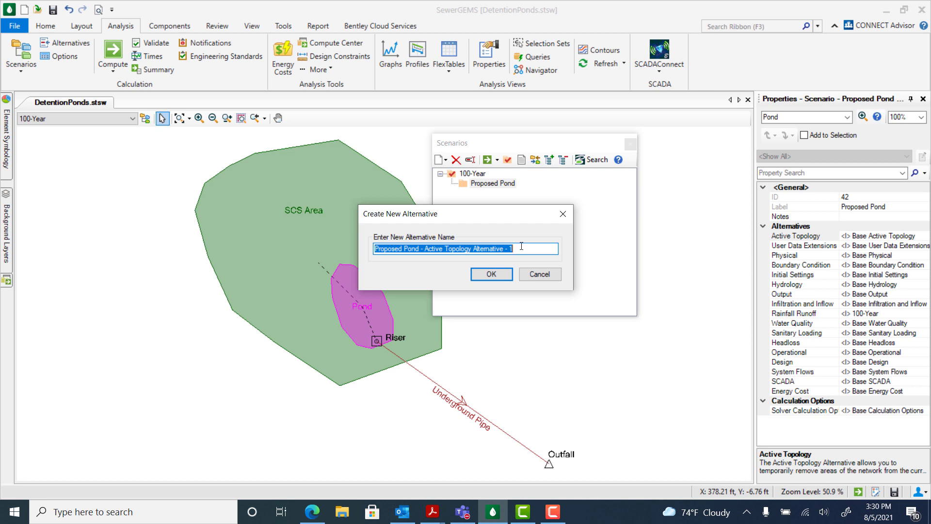
{"action": "type", "text": "P"}
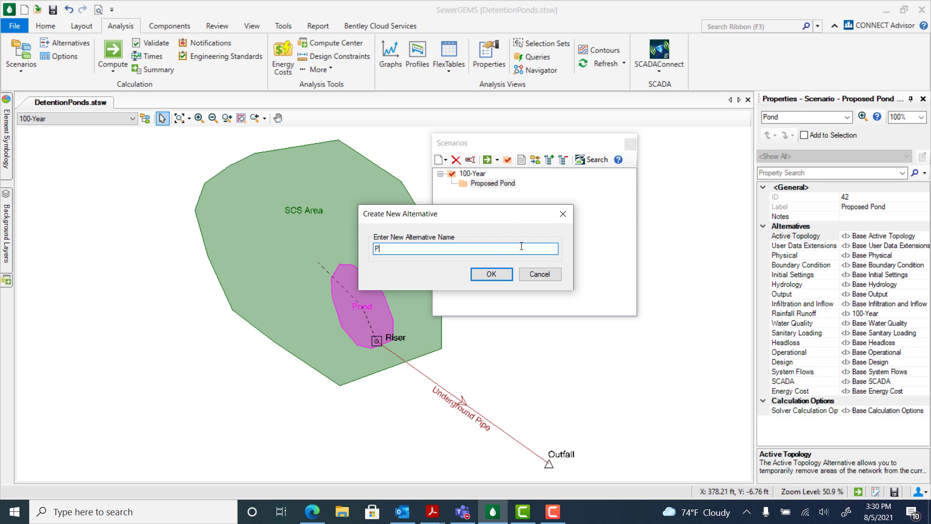
{"action": "type", "text": "roposed Pond"}
{"action": "left_click", "coordinate": [495, 272]}
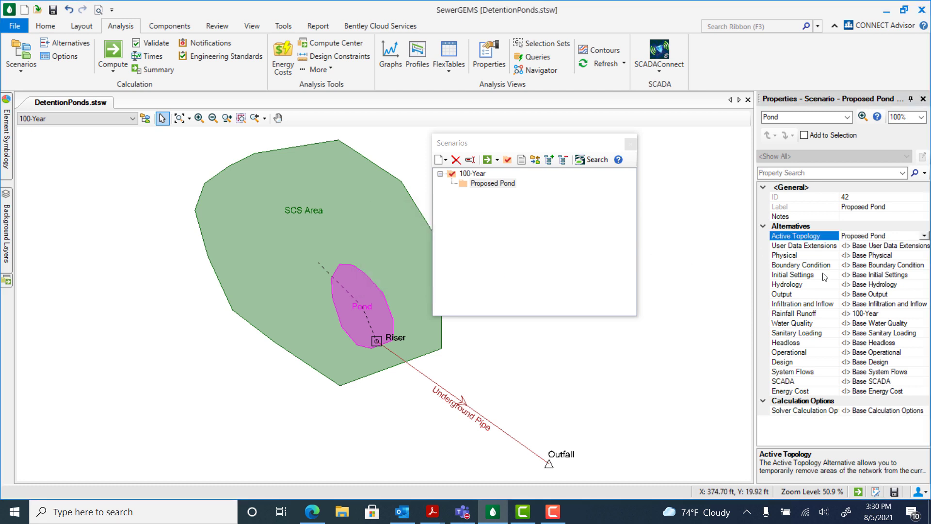
- Create a new Hydrology alternative named "Proposed Hydrology" for the Proposed Pond scenario
{"action": "left_click", "coordinate": [868, 286]}
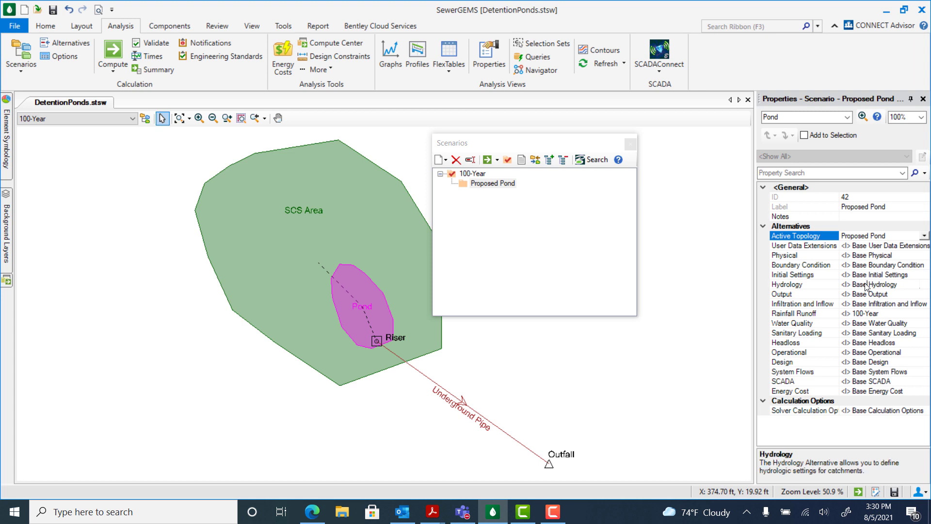
{"action": "left_click", "coordinate": [923, 286]}
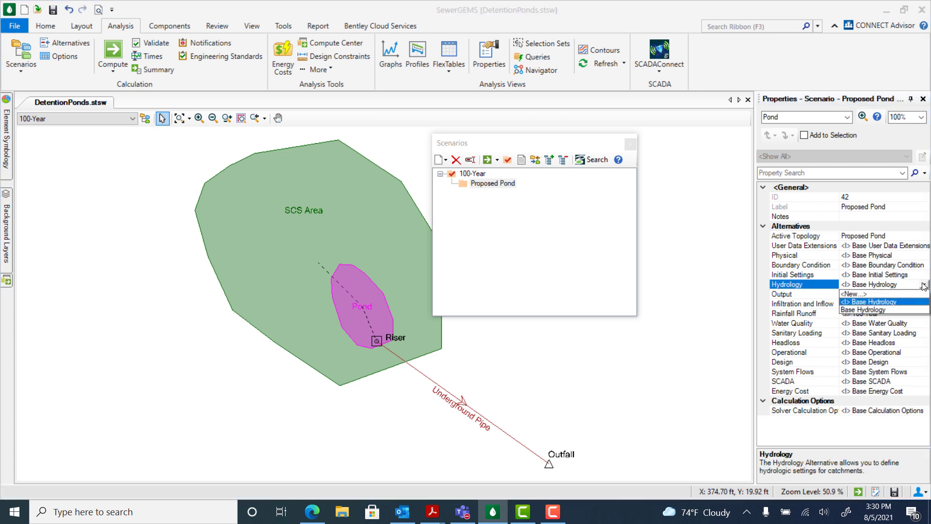
{"action": "left_click", "coordinate": [853, 294]}
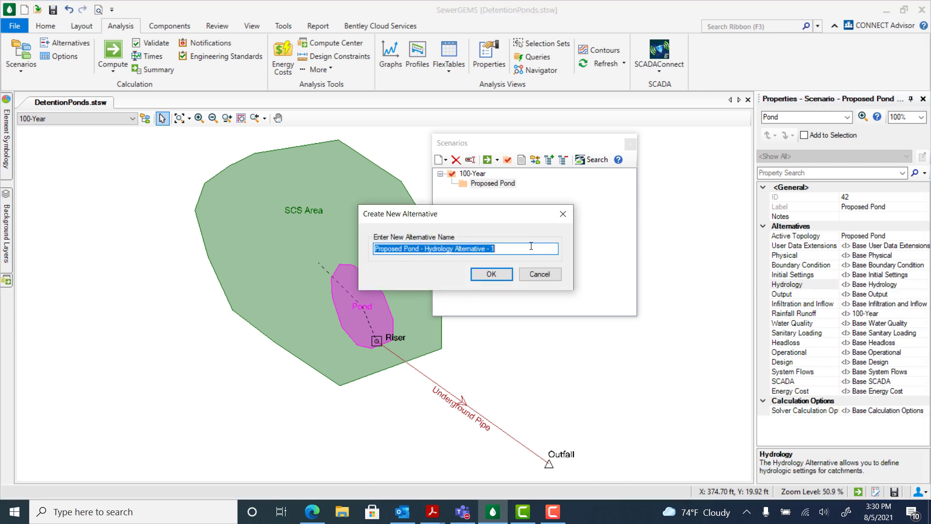
{"action": "type", "text": "Propos"}
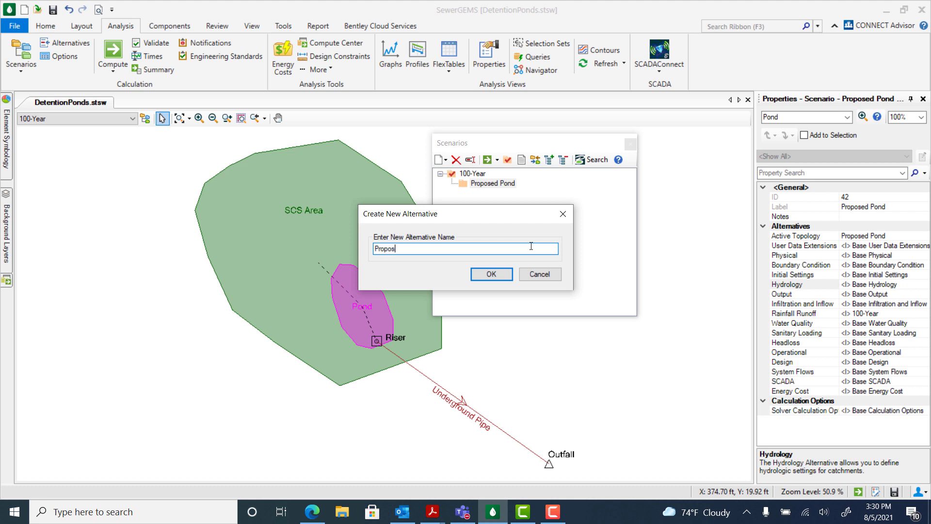
{"action": "type", "text": "ed Hydrology"}
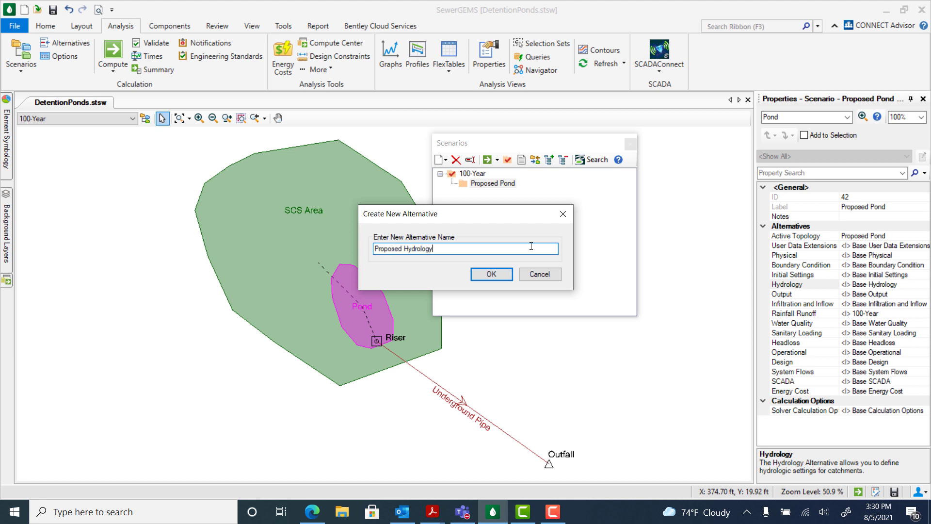
{"action": "left_click", "coordinate": [486, 275]}
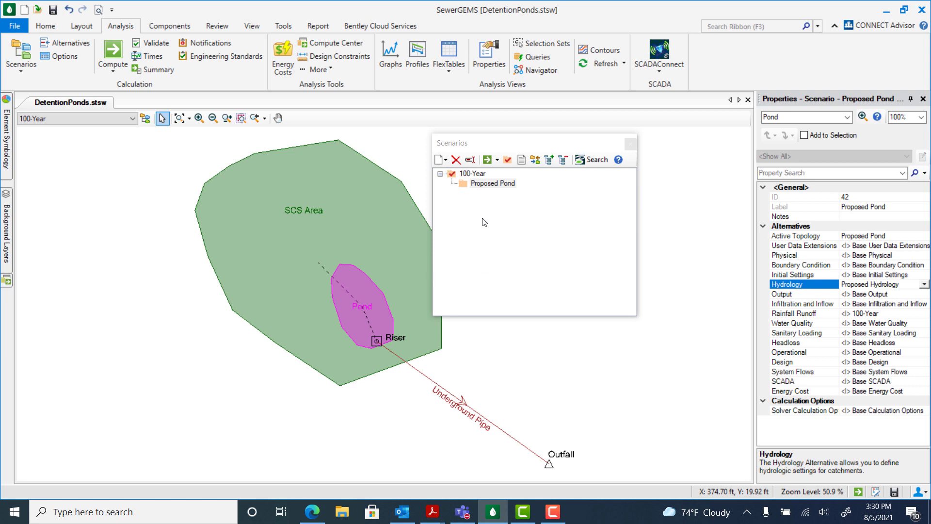
- Make Proposed Pond the current scenario and close the Scenarios window
{"action": "left_click", "coordinate": [496, 183]}
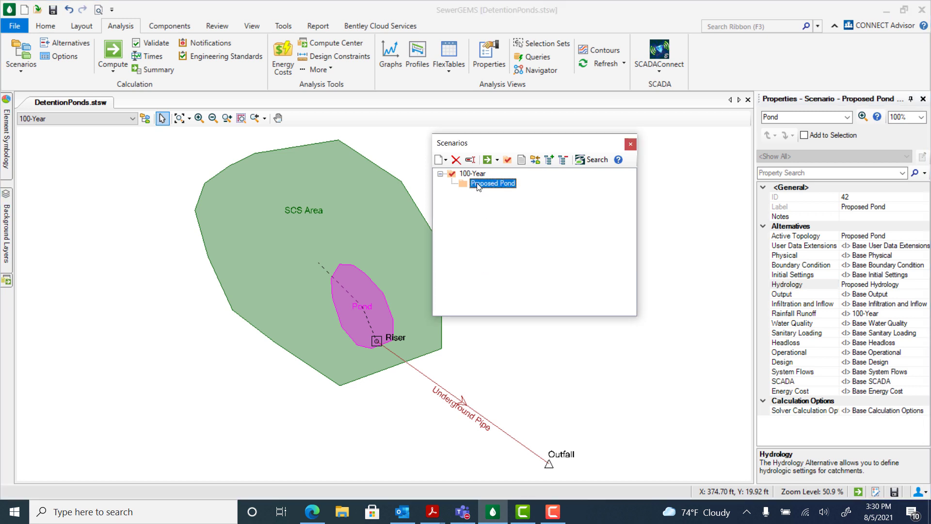
{"action": "left_click", "coordinate": [497, 183]}
{"action": "left_click", "coordinate": [507, 161]}
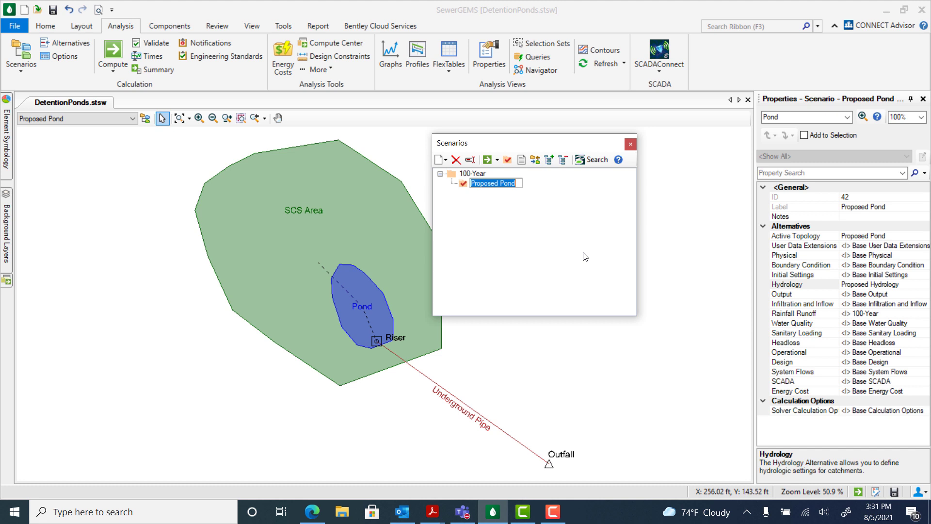
{"action": "left_click", "coordinate": [631, 144]}
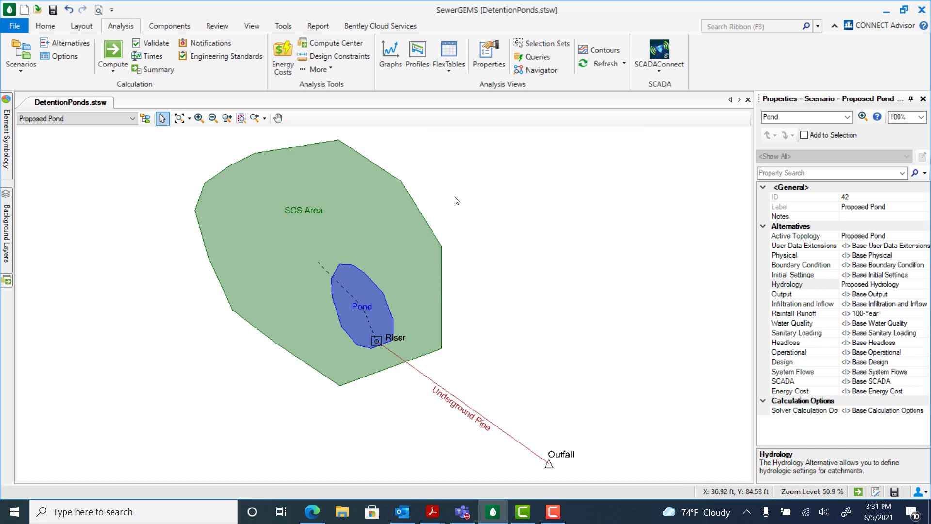
- Draw a nearly square catchment of about 0.73 acres in the empty space northwest of the SCS Area
{"action": "scroll", "coordinate": [262, 284], "scroll_direction": "down", "scroll_amount": 2}
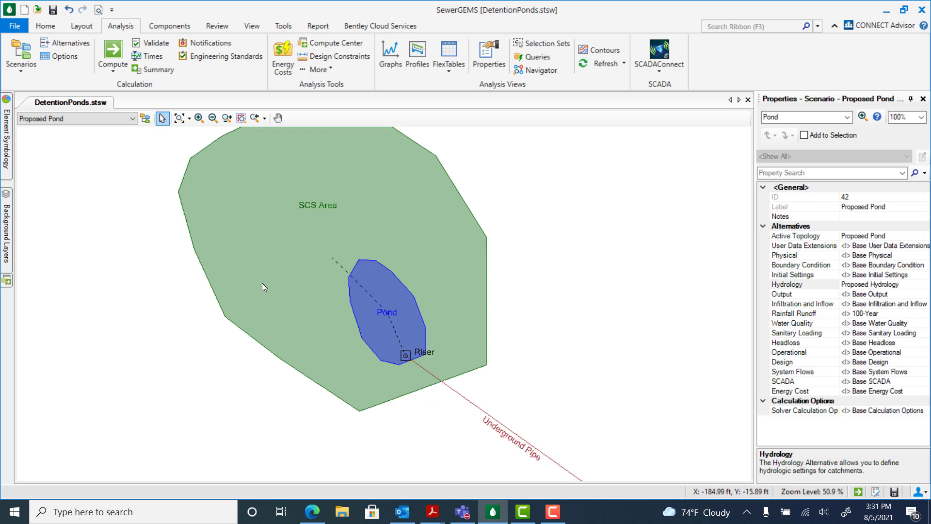
{"action": "mouse_move", "coordinate": [262, 286]}
{"action": "left_mouse_down"}
{"action": "mouse_move", "coordinate": [260, 306]}
{"action": "mouse_move", "coordinate": [329, 338]}
{"action": "left_mouse_up"}
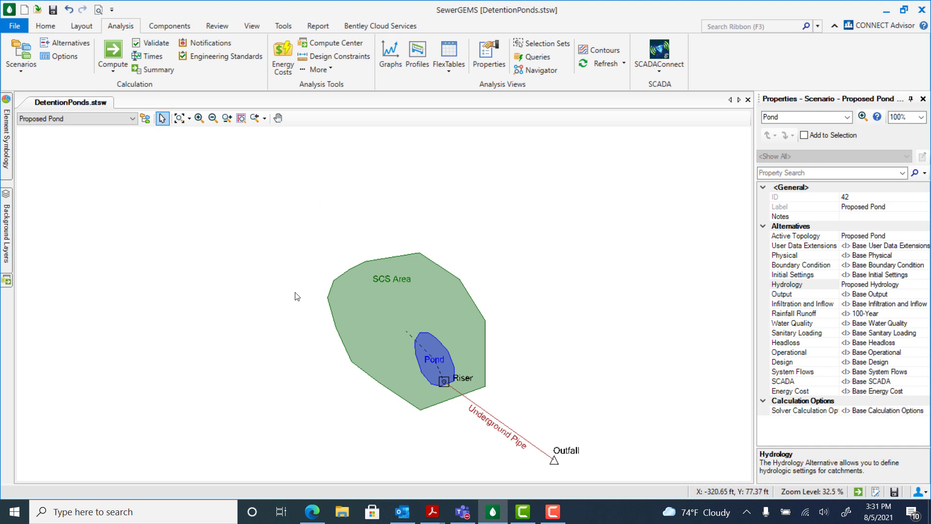
{"action": "left_click", "coordinate": [82, 28]}
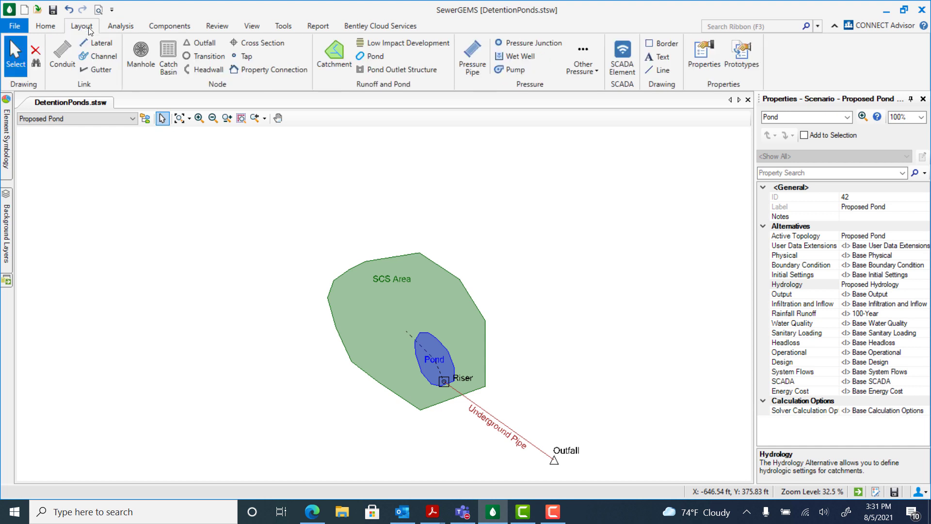
{"action": "left_click", "coordinate": [333, 55]}
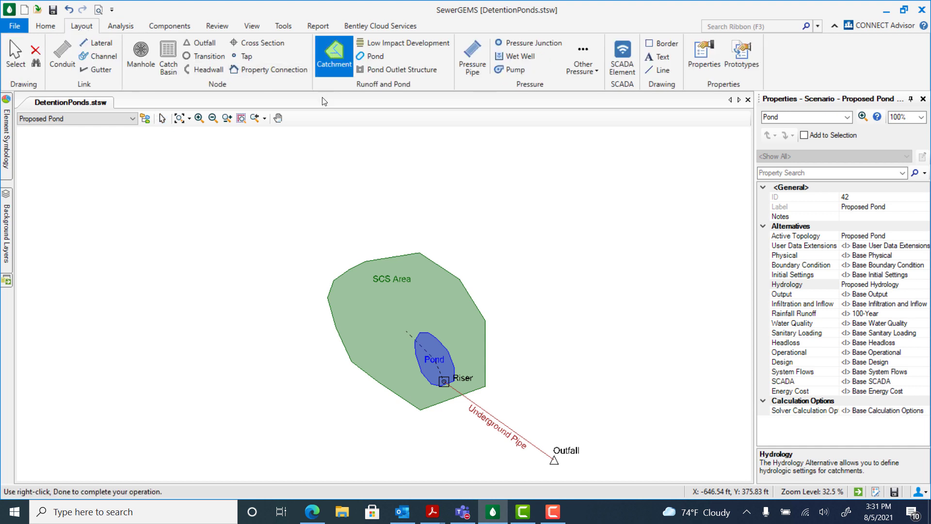
{"action": "left_click", "coordinate": [309, 194]}
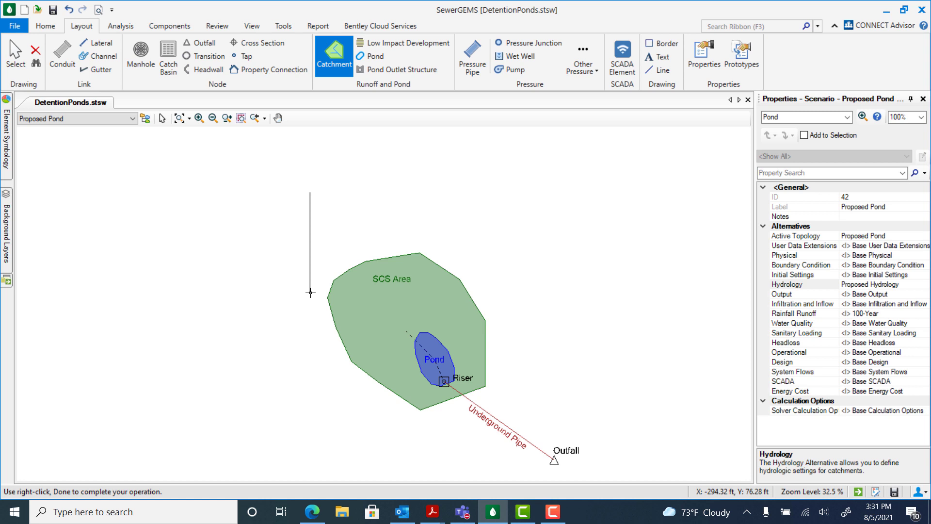
{"action": "left_click", "coordinate": [311, 293]}
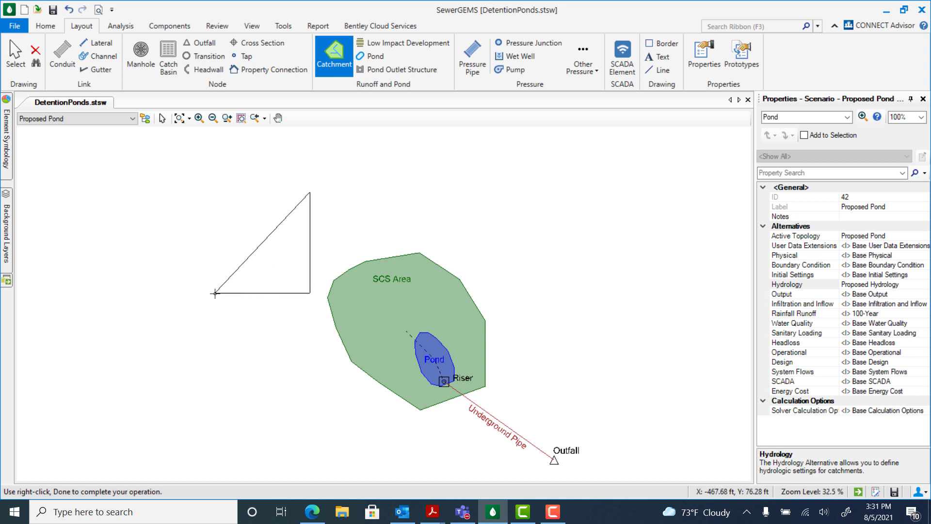
{"action": "left_click", "coordinate": [215, 293]}
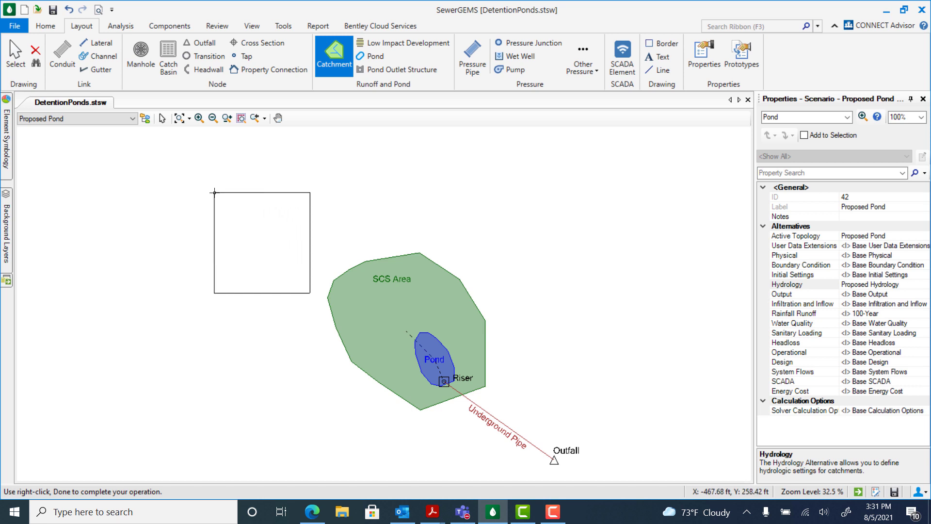
{"action": "right_click", "coordinate": [214, 192]}
{"action": "left_click", "coordinate": [234, 202]}
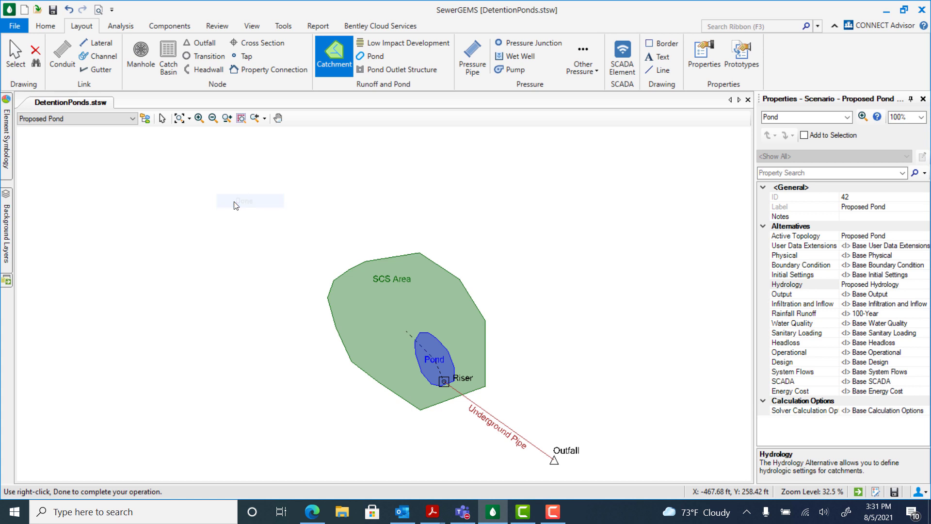
{"action": "left_click", "coordinate": [163, 119]}
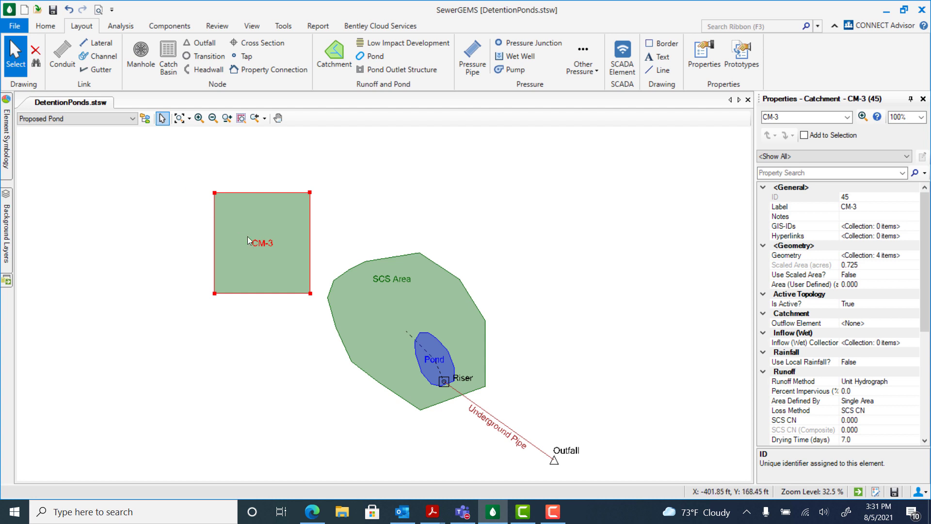
- Label the new square catchment "Upper Area"
{"action": "double_click", "coordinate": [263, 243]}
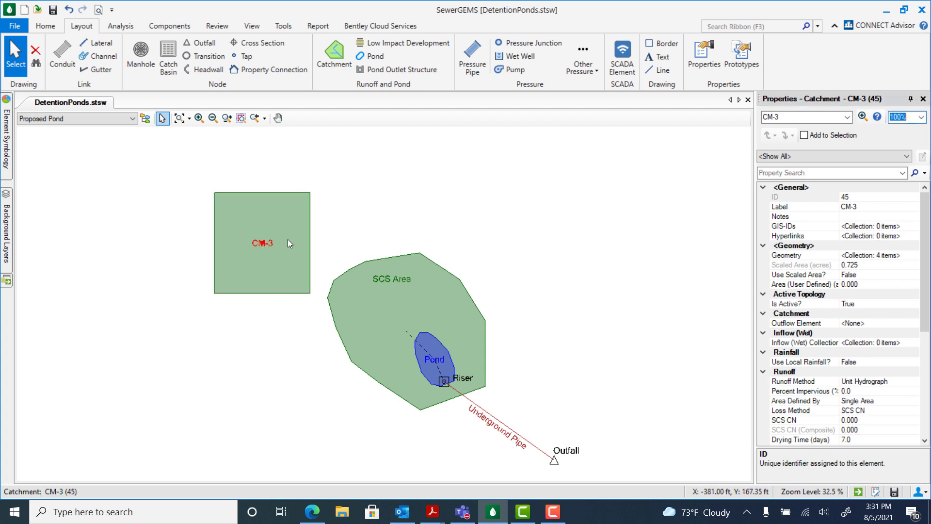
{"action": "left_click", "coordinate": [857, 207]}
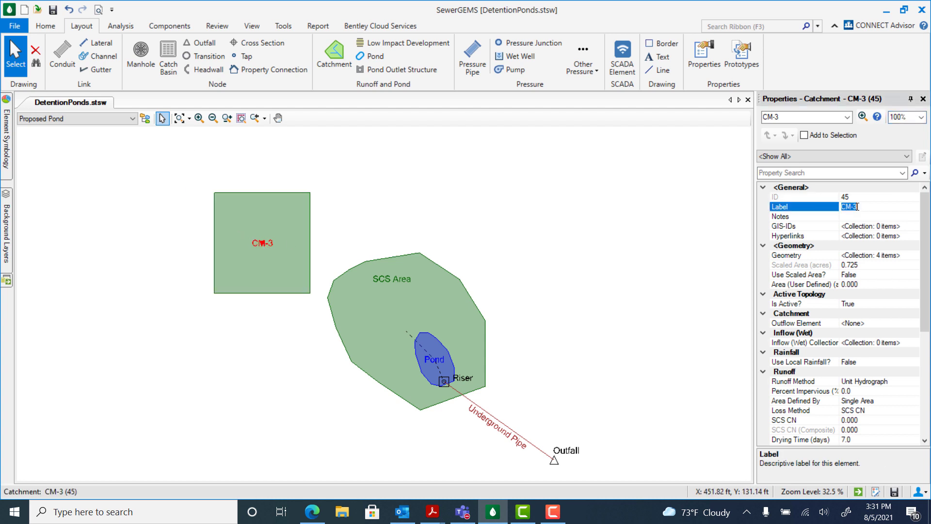
{"action": "type", "text": "Upper Area"}
{"action": "key", "text": "Return"}
{"action": "left_click", "coordinate": [382, 226]}
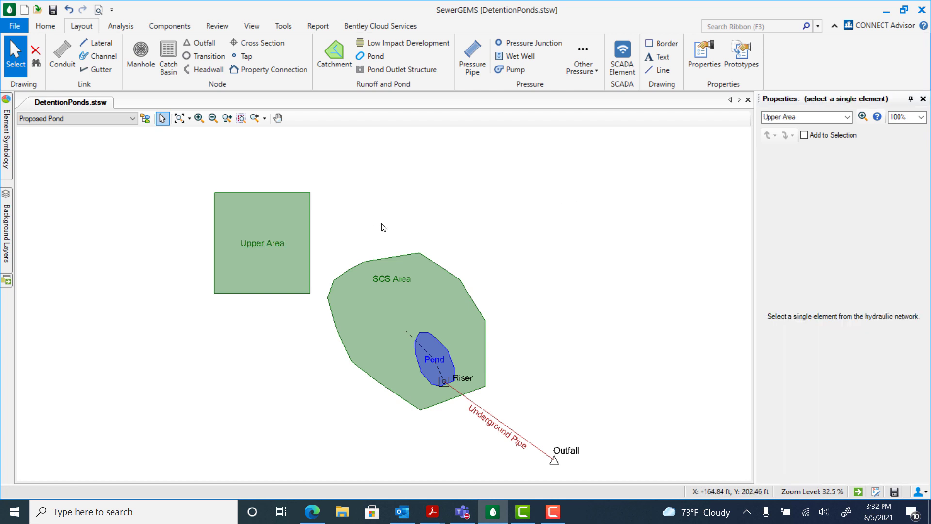
- Draw a small square pond of about 0.1 acres inside the southeast corner of the Upper Area catchment
{"action": "left_click", "coordinate": [370, 57]}
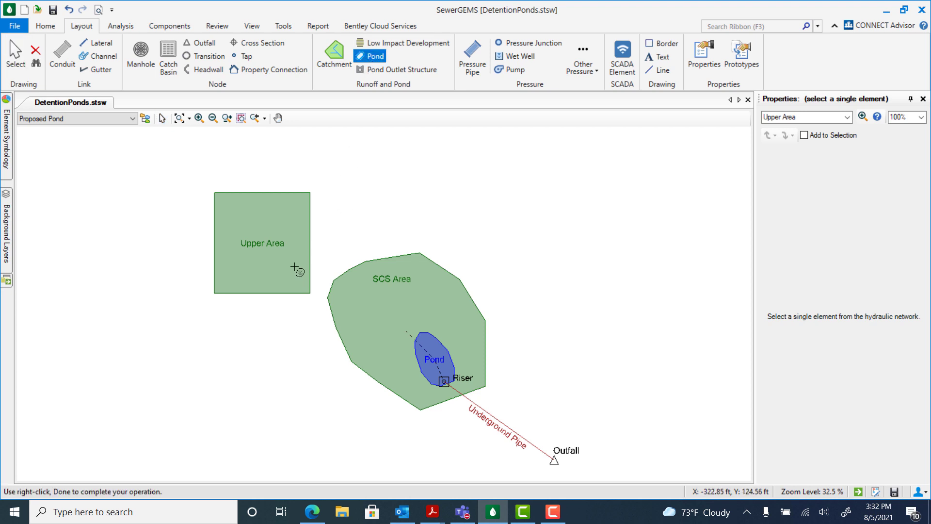
{"action": "left_click", "coordinate": [268, 252]}
{"action": "left_click", "coordinate": [304, 253]}
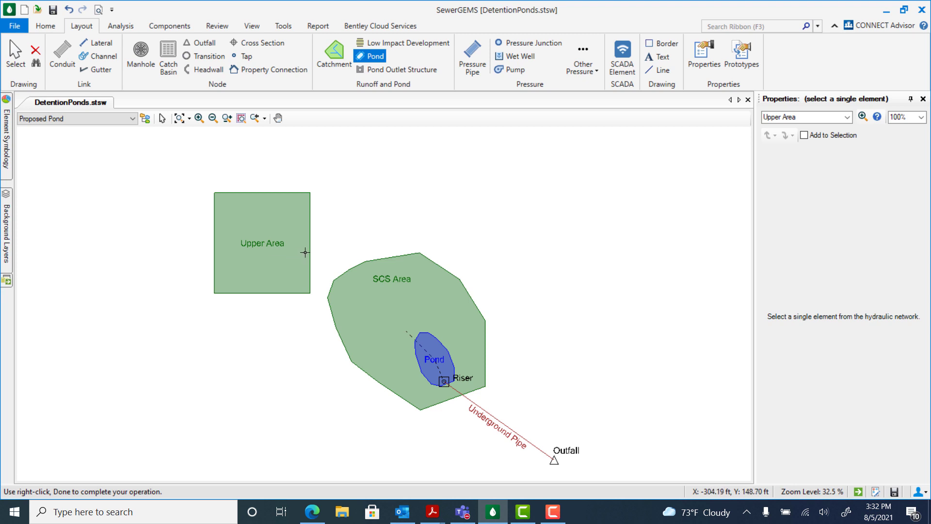
{"action": "left_click", "coordinate": [305, 290]}
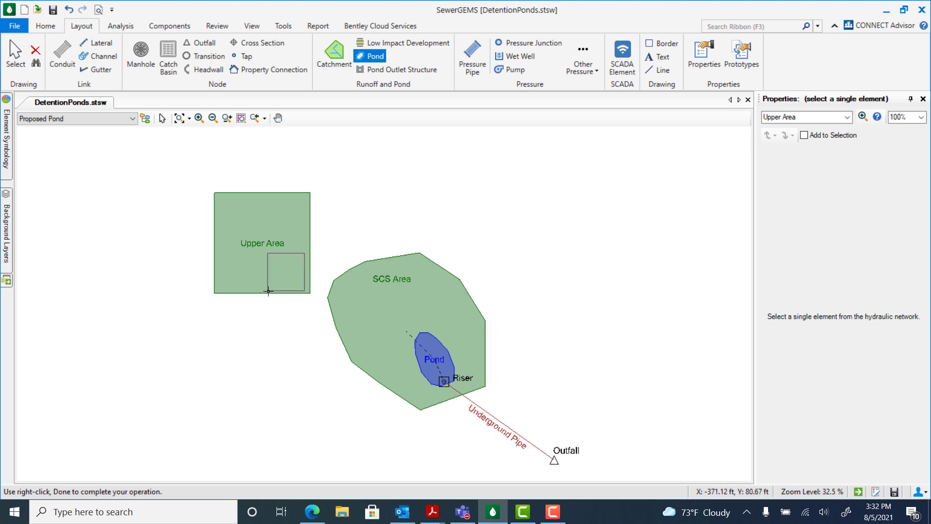
{"action": "right_click", "coordinate": [268, 291]}
{"action": "left_click", "coordinate": [284, 300]}
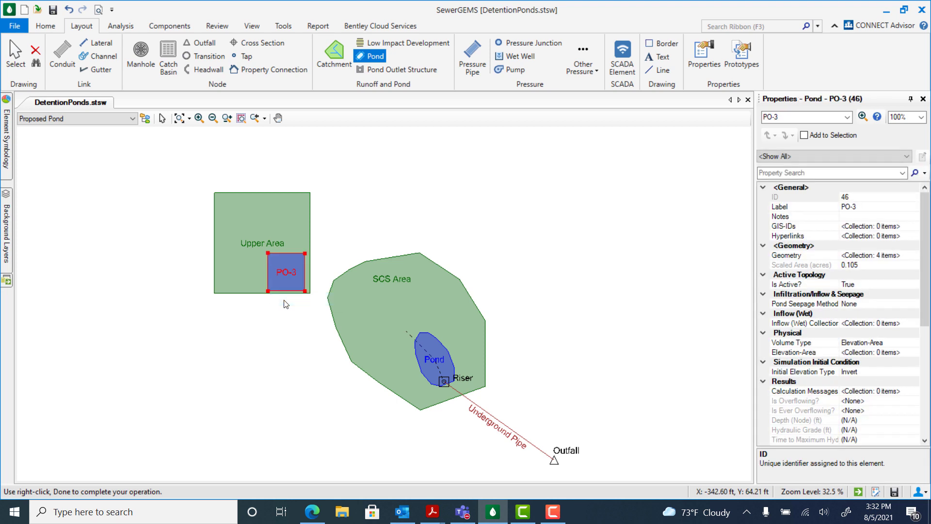
{"action": "left_click", "coordinate": [162, 118]}
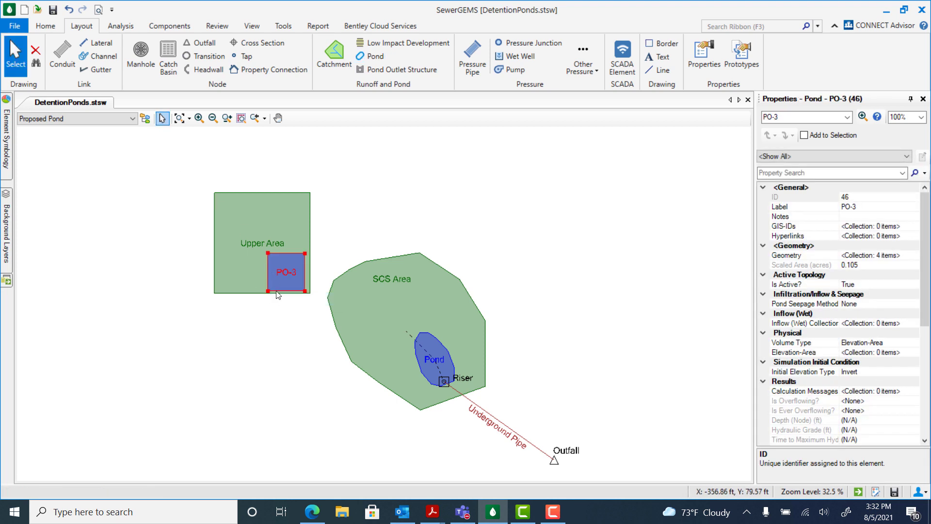
- Label the new pond inside the Upper Area "Upper Pond"
{"action": "double_click", "coordinate": [290, 273]}
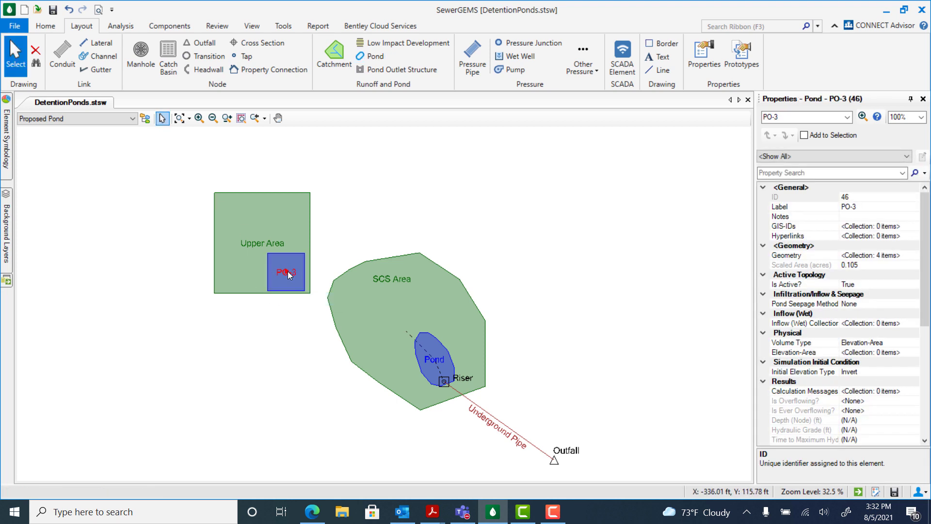
{"action": "left_click", "coordinate": [857, 207]}
{"action": "type", "text": "Upper Pond"}
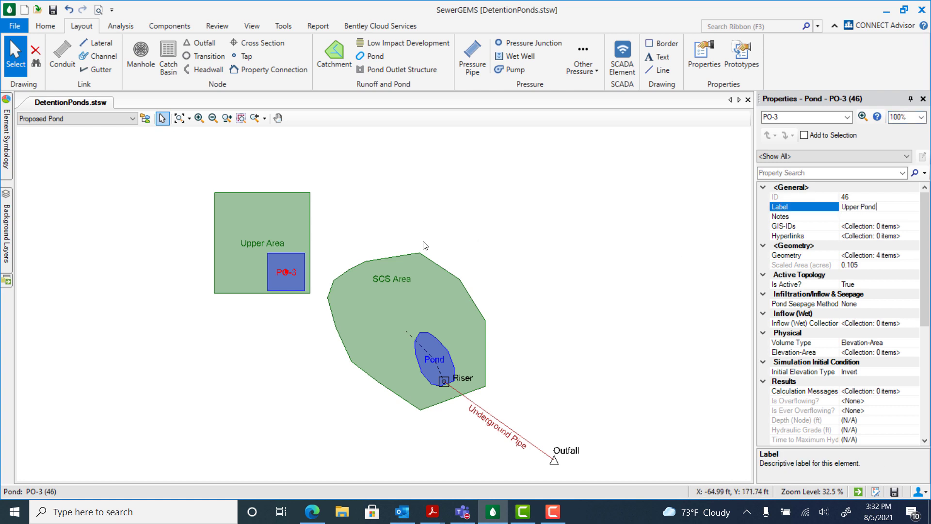
{"action": "left_click", "coordinate": [346, 252]}
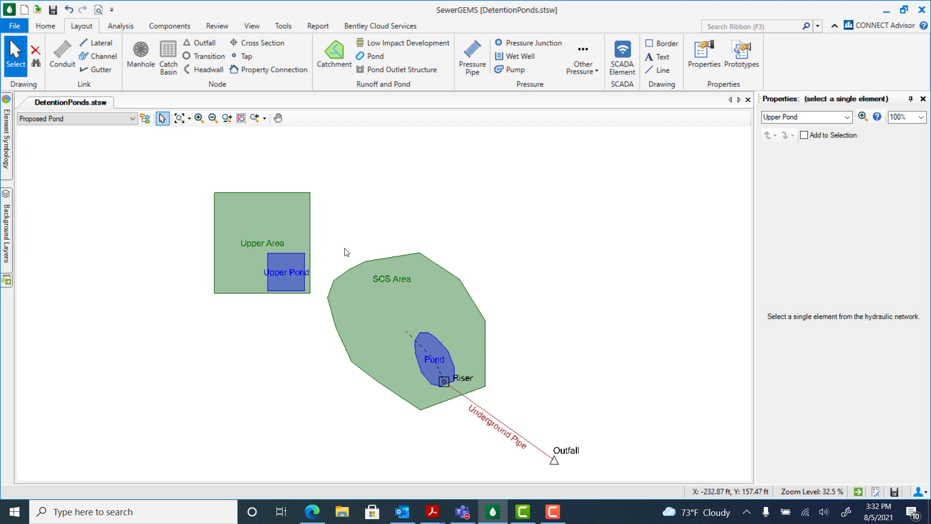
- Set the outflow element of the Upper Area catchment to Upper Pond
{"action": "left_click", "coordinate": [258, 222]}
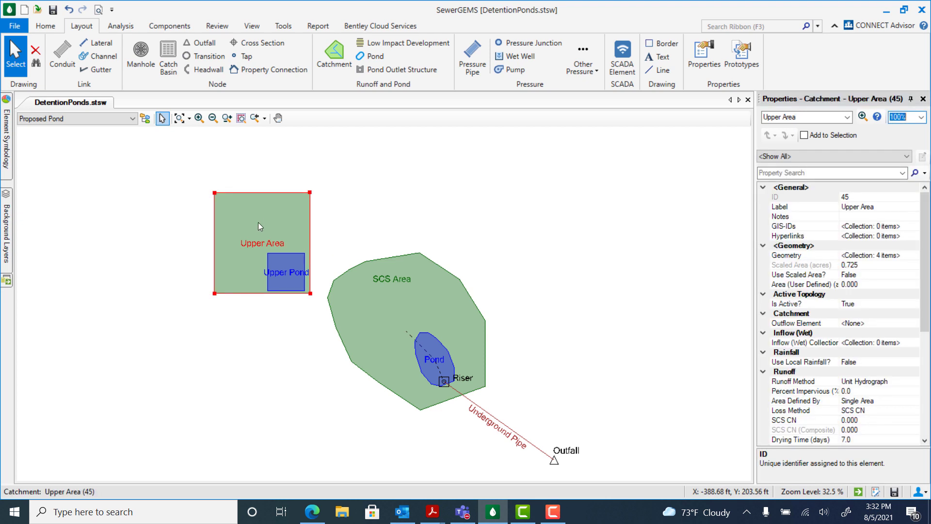
{"action": "scroll", "coordinate": [929, 274], "scroll_direction": "down", "scroll_amount": 1}
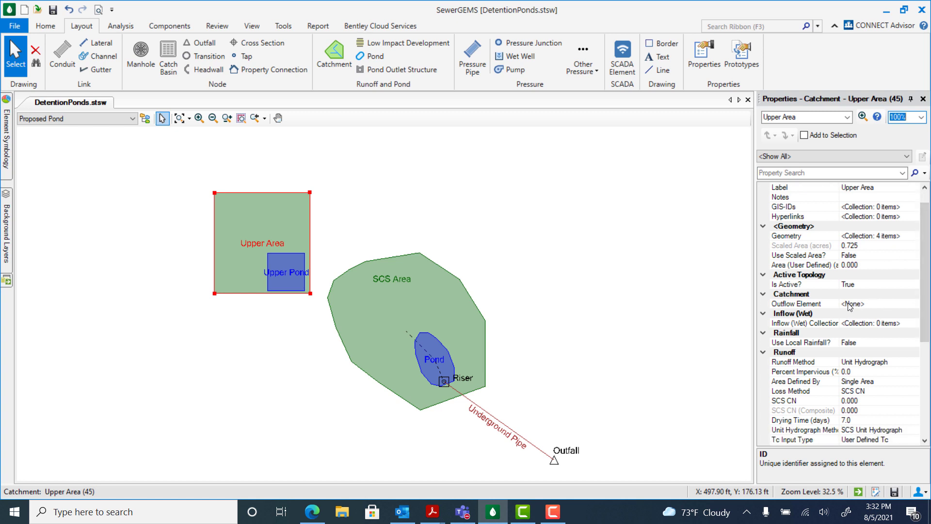
{"action": "left_click", "coordinate": [849, 304]}
{"action": "left_click", "coordinate": [914, 304]}
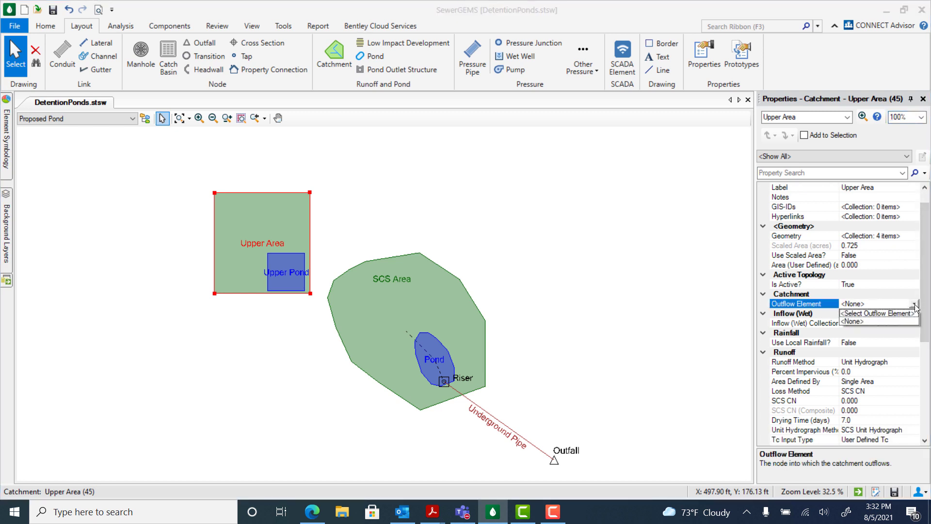
{"action": "left_click", "coordinate": [870, 315]}
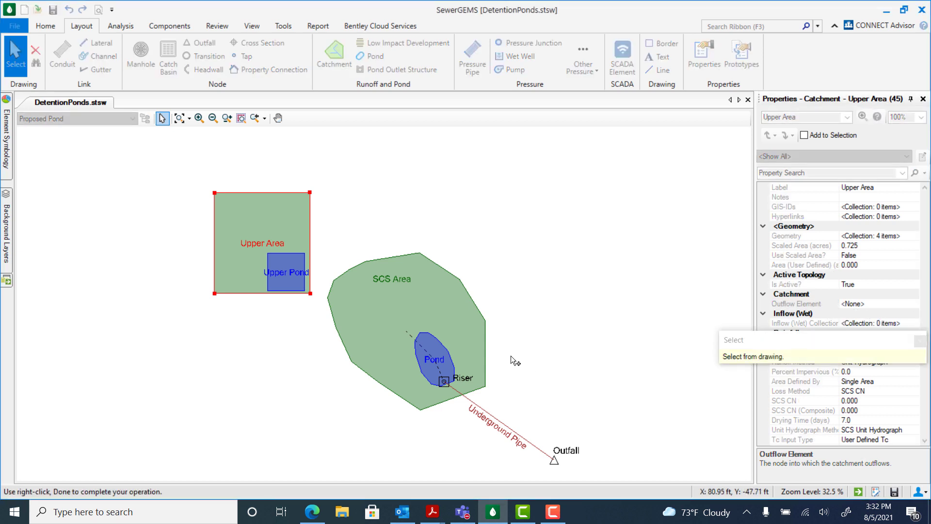
{"action": "left_click", "coordinate": [282, 263]}
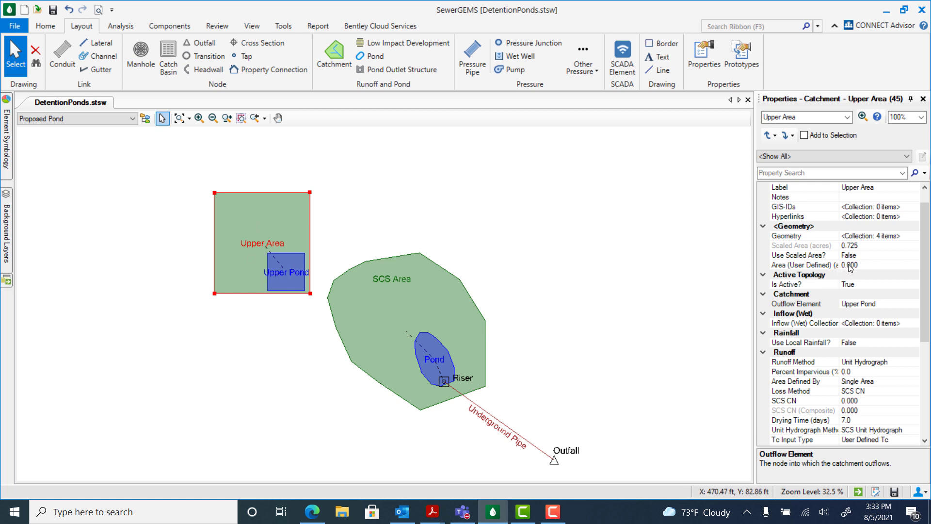
- Set the Upper Area's user-defined area to 5 acres and define its runoff area by Multiple Subareas
{"action": "left_click", "coordinate": [849, 265]}
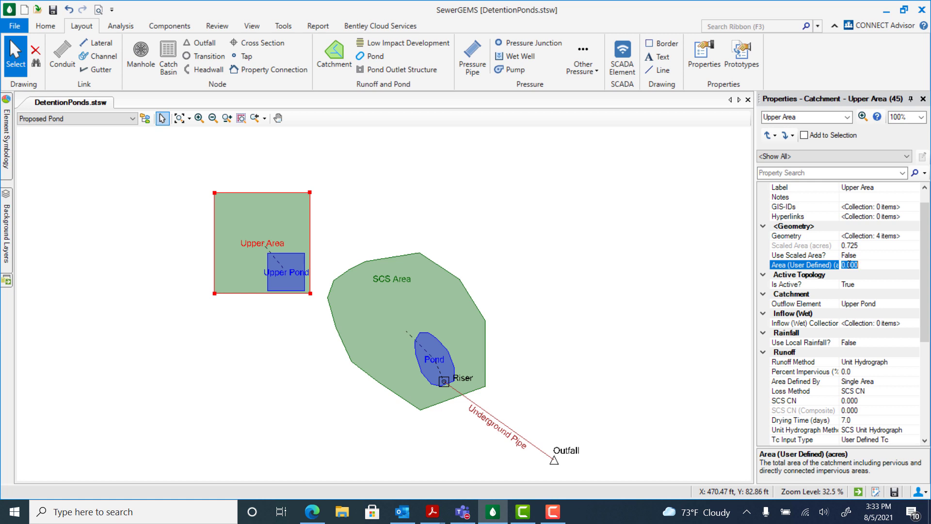
{"action": "type", "text": "5"}
{"action": "left_click_drag", "start_coordinate": [926, 267], "coordinate": [927, 277]}
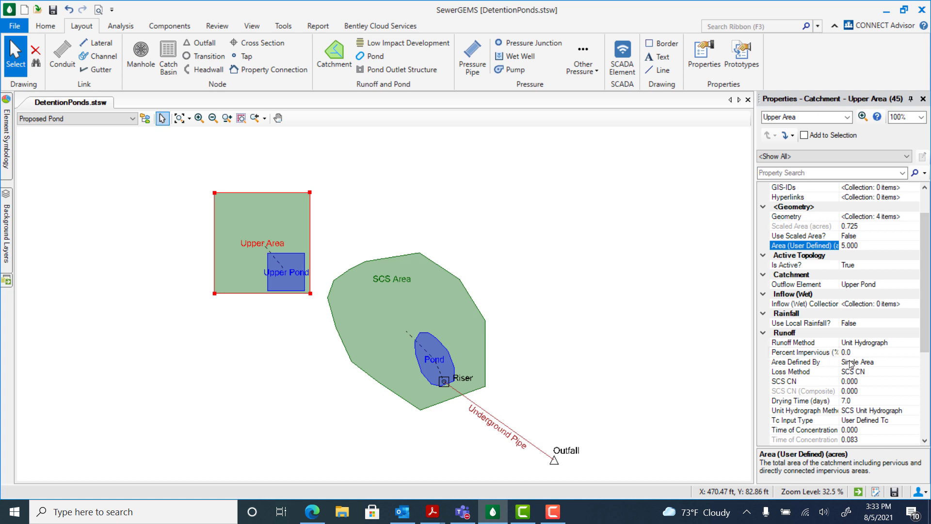
{"action": "left_click", "coordinate": [850, 363]}
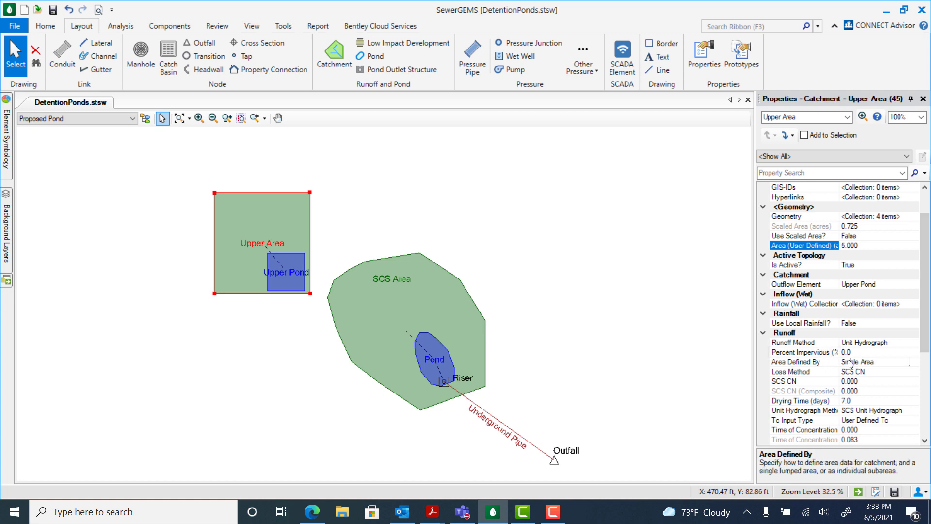
{"action": "left_click", "coordinate": [915, 363]}
{"action": "left_click", "coordinate": [873, 373]}
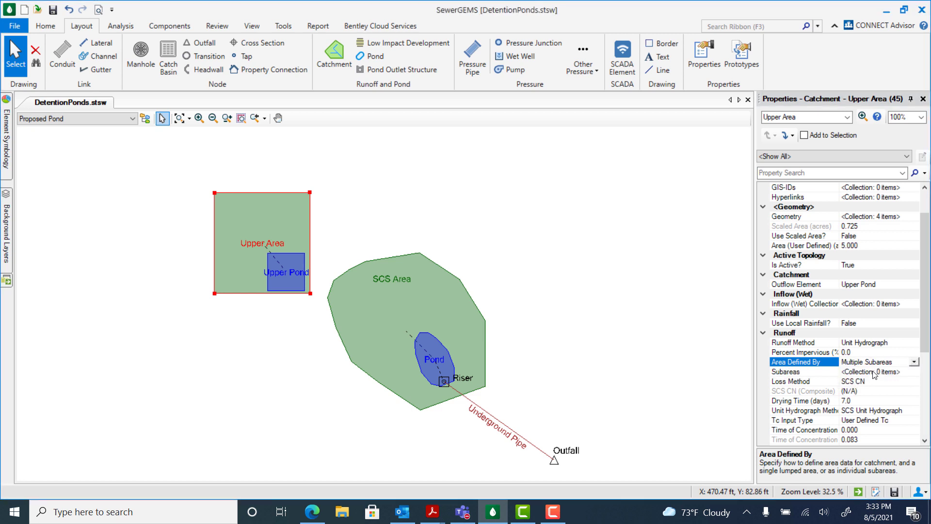
- Add an Upper Area subarea using the Commercial & Business, Soil B curve number from the Fully Developed Urban Areas library's Urban Districts
{"action": "left_click", "coordinate": [870, 372]}
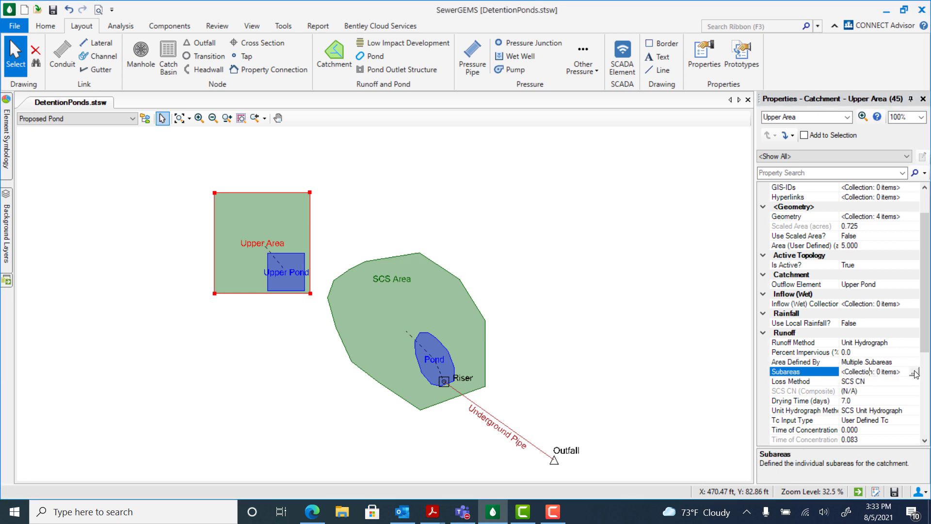
{"action": "left_click", "coordinate": [914, 374]}
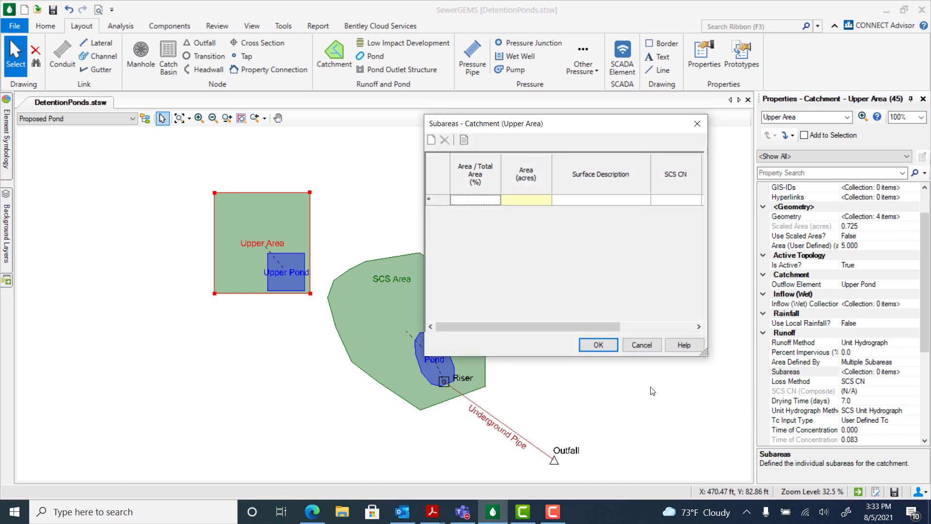
{"action": "left_click", "coordinate": [572, 200]}
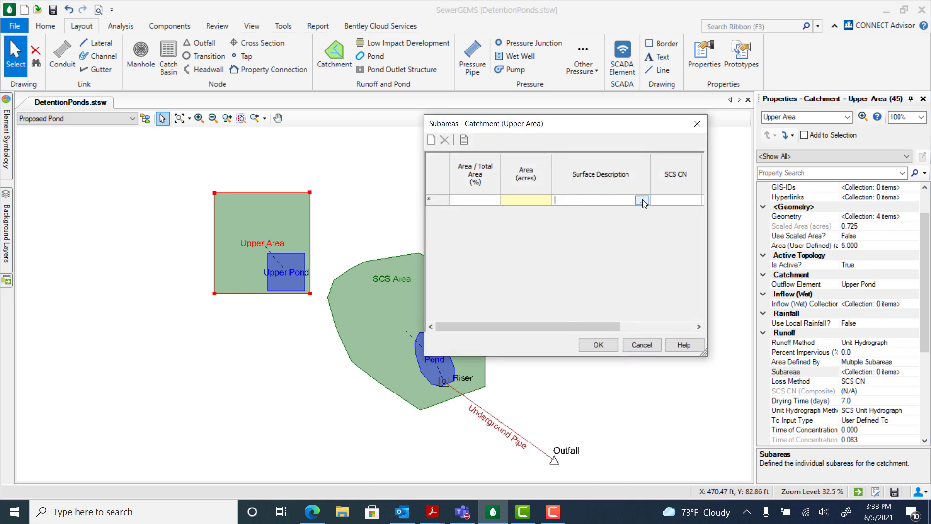
{"action": "left_click", "coordinate": [642, 201]}
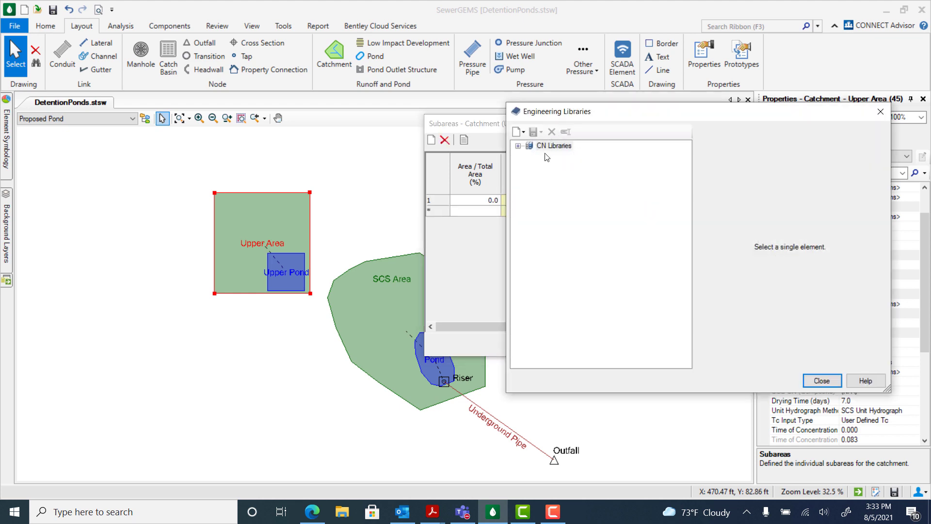
{"action": "left_click", "coordinate": [519, 146]}
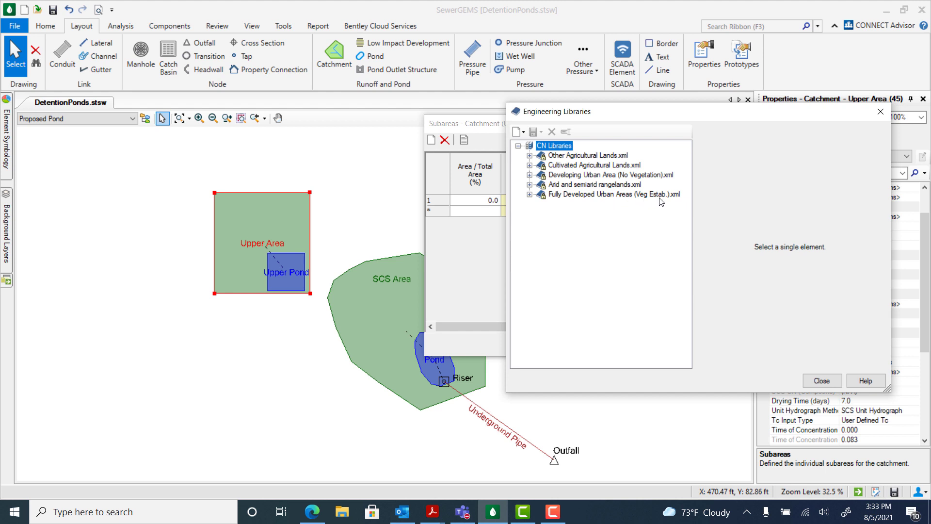
{"action": "left_click", "coordinate": [530, 194]}
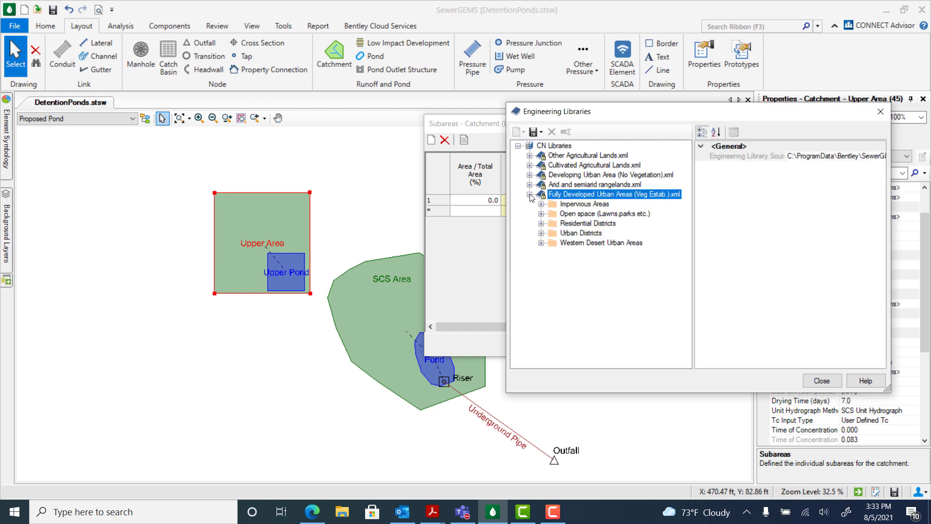
{"action": "left_click", "coordinate": [540, 234]}
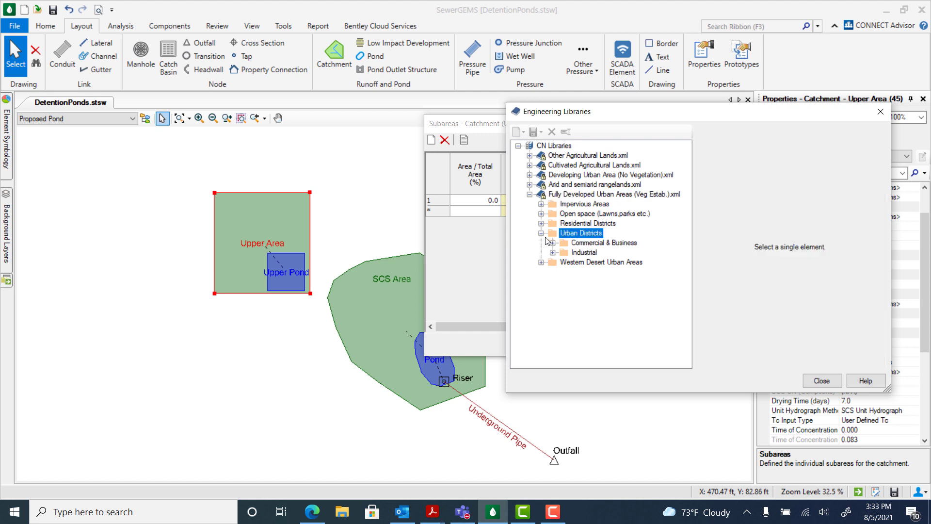
{"action": "left_click", "coordinate": [552, 243]}
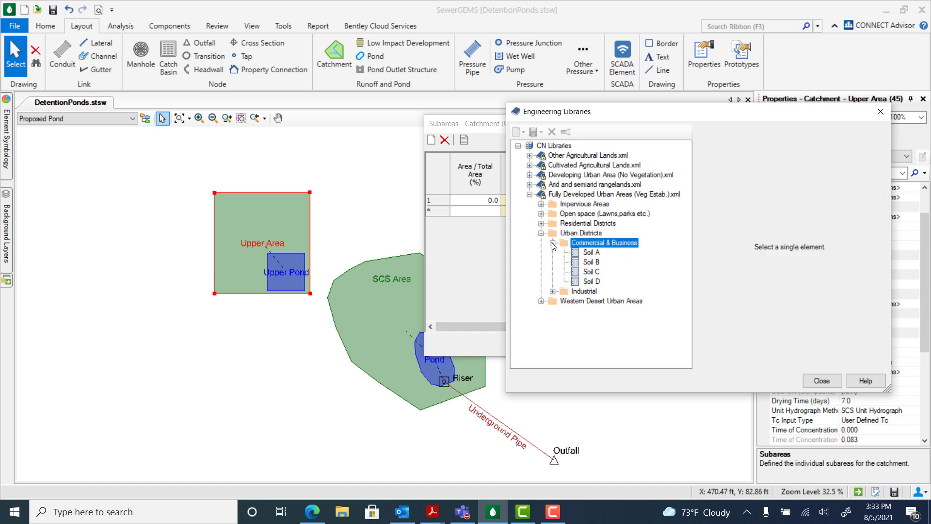
{"action": "left_click", "coordinate": [578, 263]}
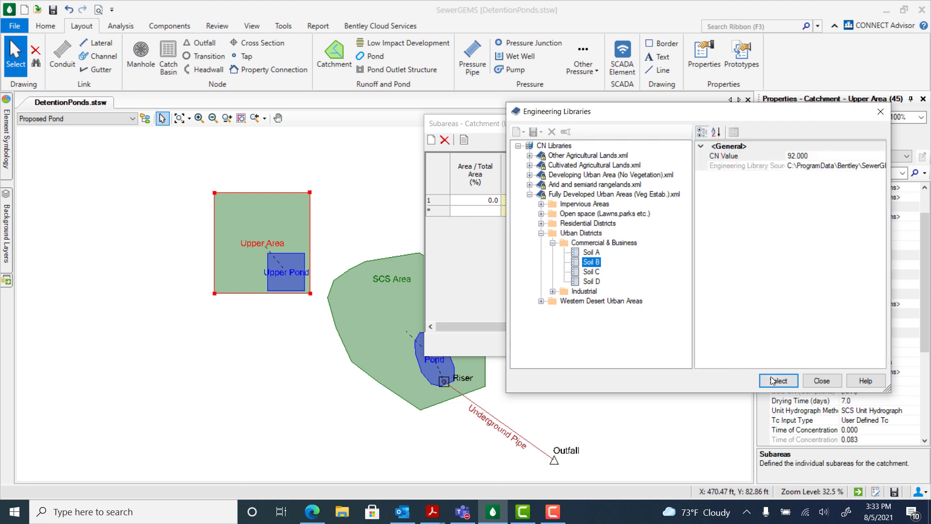
{"action": "left_click", "coordinate": [776, 381]}
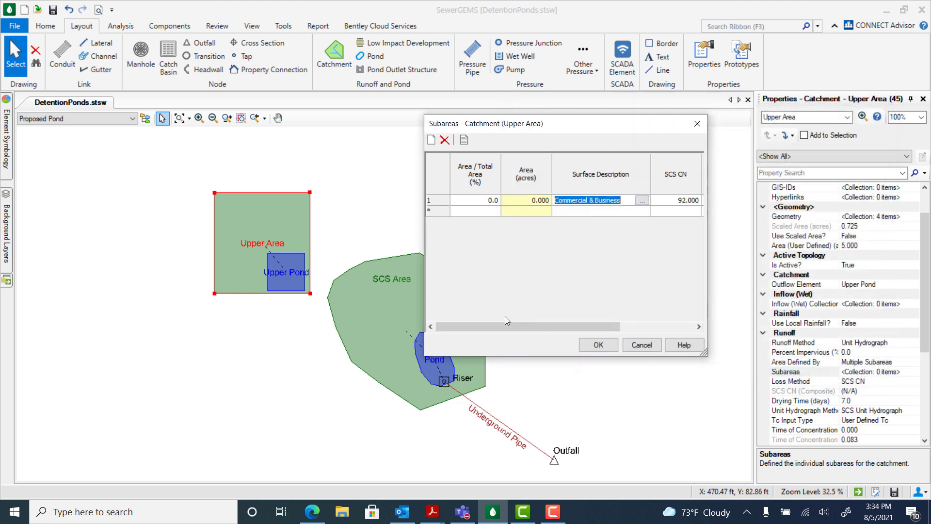
- Set the Commercial & Business subarea to 100% of the total area and accept the subarea table
{"action": "left_click", "coordinate": [487, 200]}
{"action": "left_click", "coordinate": [494, 200]}
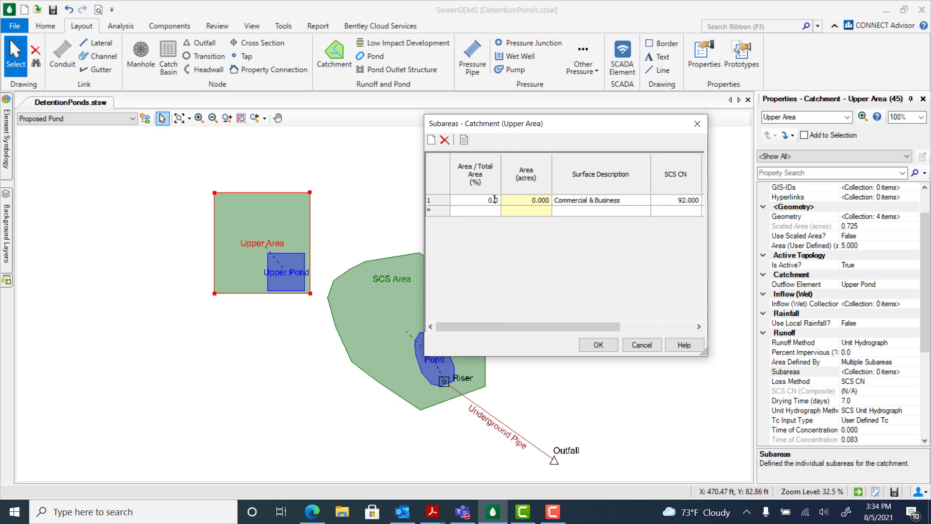
{"action": "double_click", "coordinate": [494, 200]}
{"action": "double_click", "coordinate": [494, 199]}
{"action": "key", "text": "BackSpace"}
{"action": "type", "text": "100"}
{"action": "key", "text": "Return"}
{"action": "left_click", "coordinate": [600, 345]}
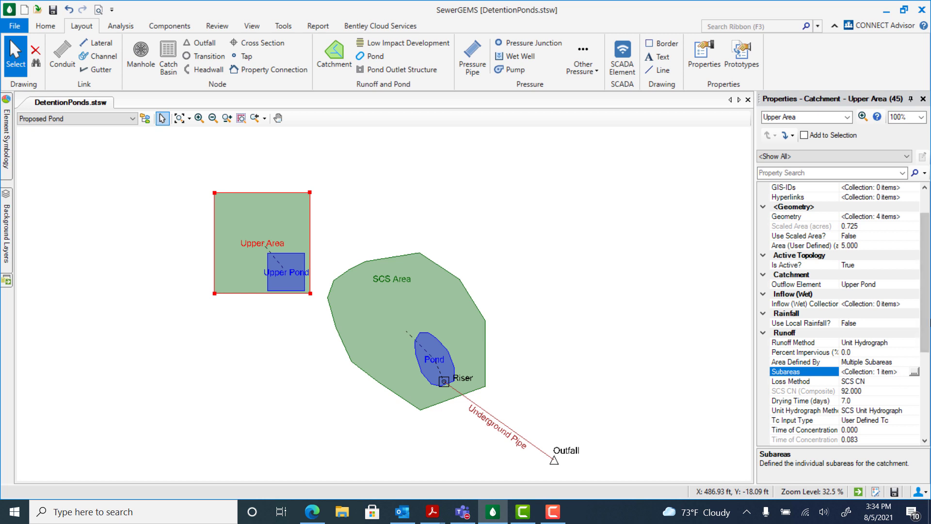
- Set the Upper Area catchment's user-defined time of concentration to 0.1 hours
{"action": "scroll", "coordinate": [926, 329], "scroll_direction": "down", "scroll_amount": 1}
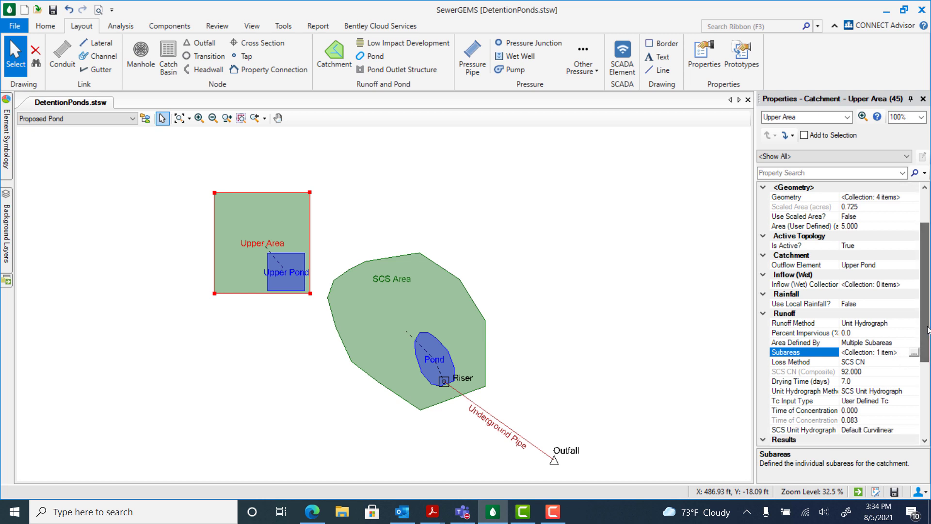
{"action": "left_click", "coordinate": [854, 410]}
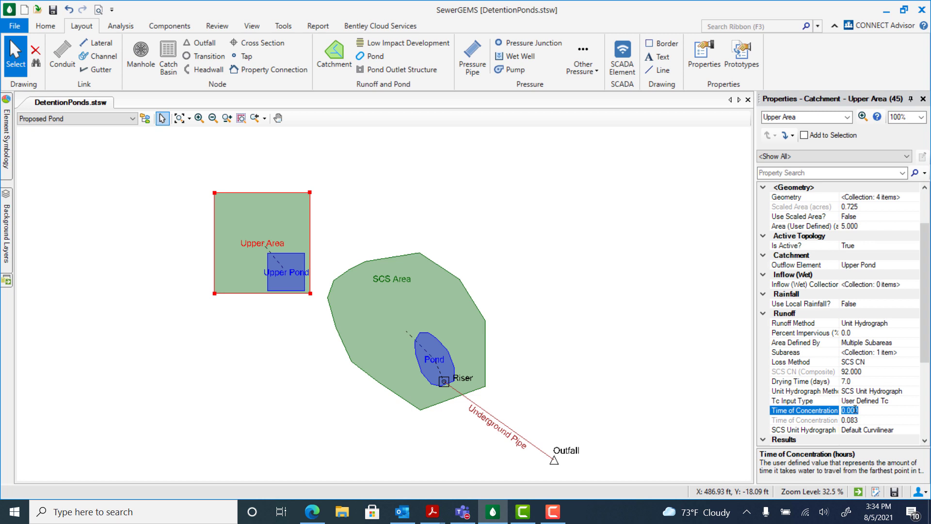
{"action": "type", "text": "0.1"}
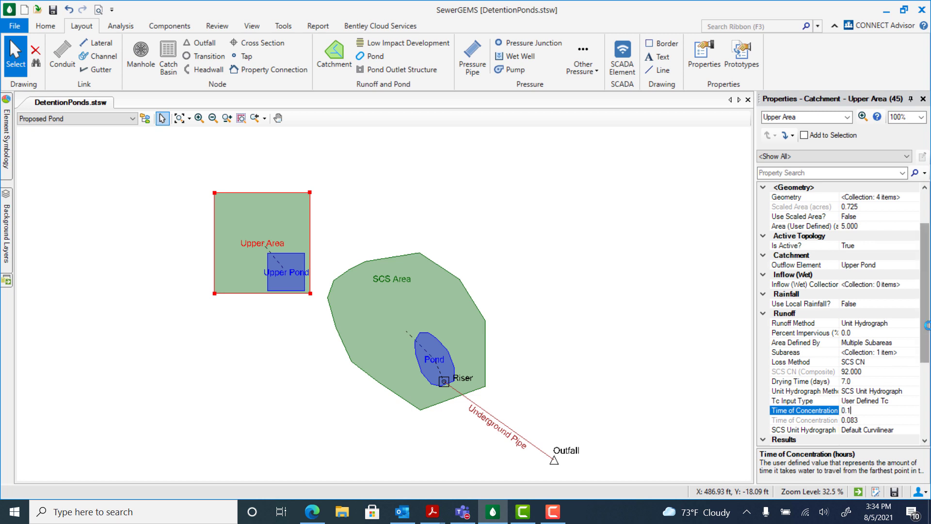
{"action": "key", "text": "Return"}
{"action": "scroll", "coordinate": [927, 325], "scroll_direction": "up", "scroll_amount": 3}
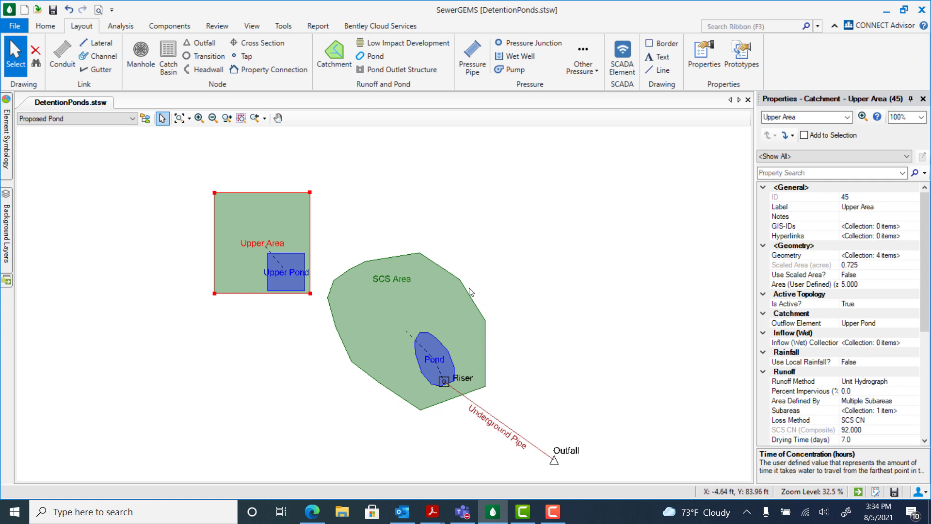
- Set the user-defined area of the SCS Area catchment to 15 acres and deselect it
{"action": "left_click", "coordinate": [382, 290]}
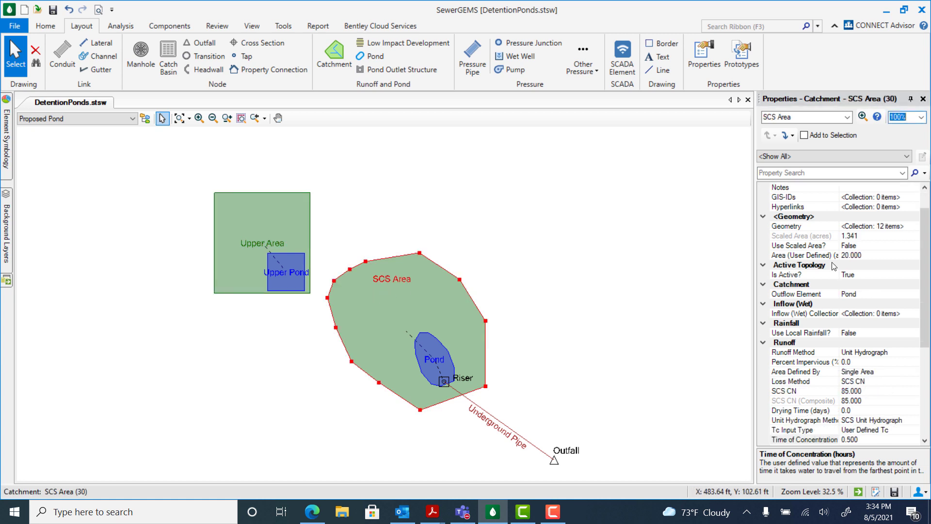
{"action": "left_click", "coordinate": [852, 255]}
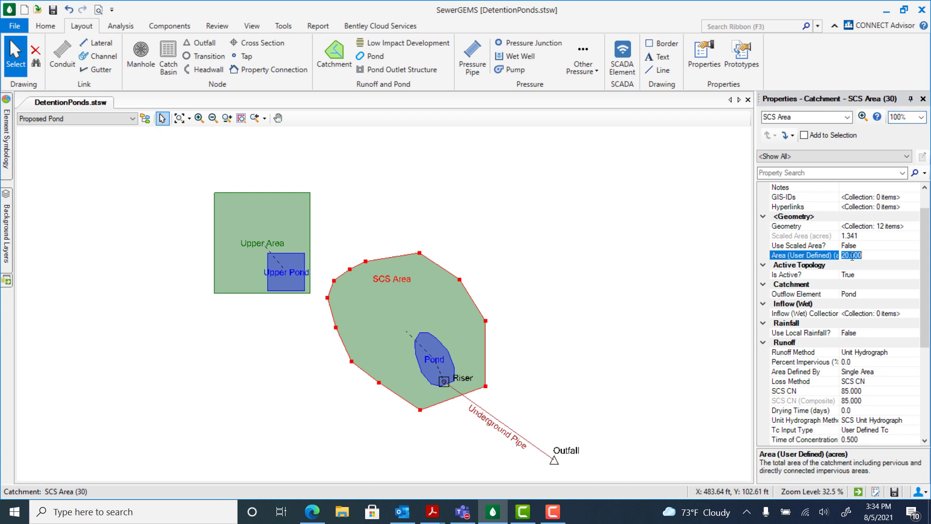
{"action": "type", "text": "15"}
{"action": "left_click_drag", "start_coordinate": [506, 275], "coordinate": [535, 294]}
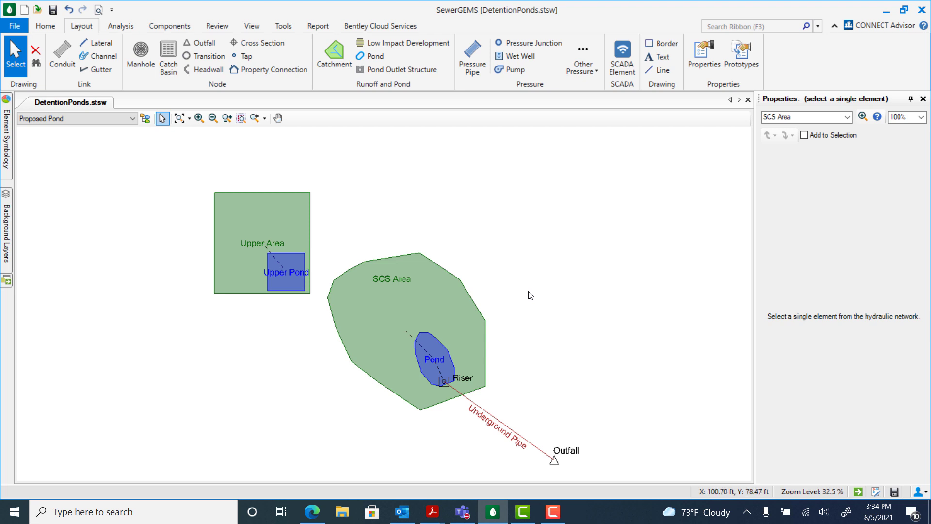
- Start the Upper Pond's elevation-area table with a first row at elevation 100.2 ft and area 1.5 acres
{"action": "left_click", "coordinate": [287, 261]}
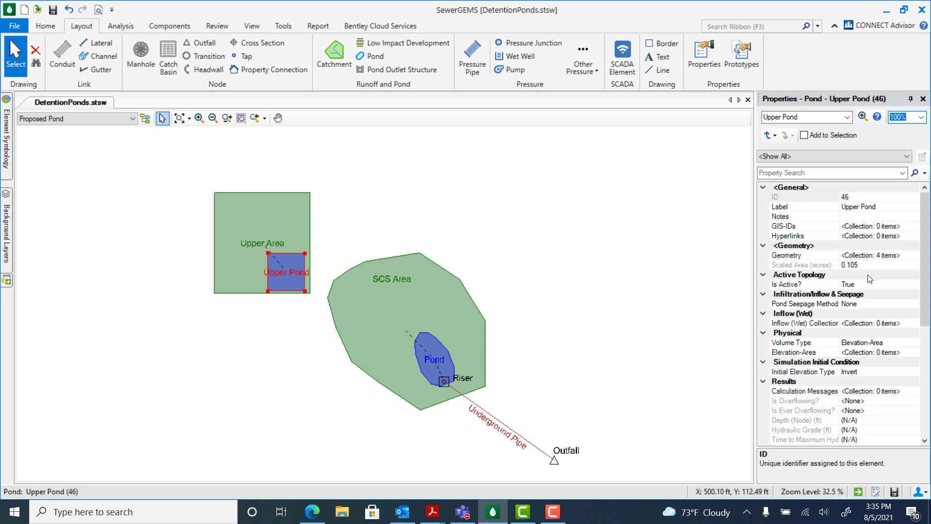
{"action": "scroll", "coordinate": [870, 279], "scroll_direction": "down", "scroll_amount": 2}
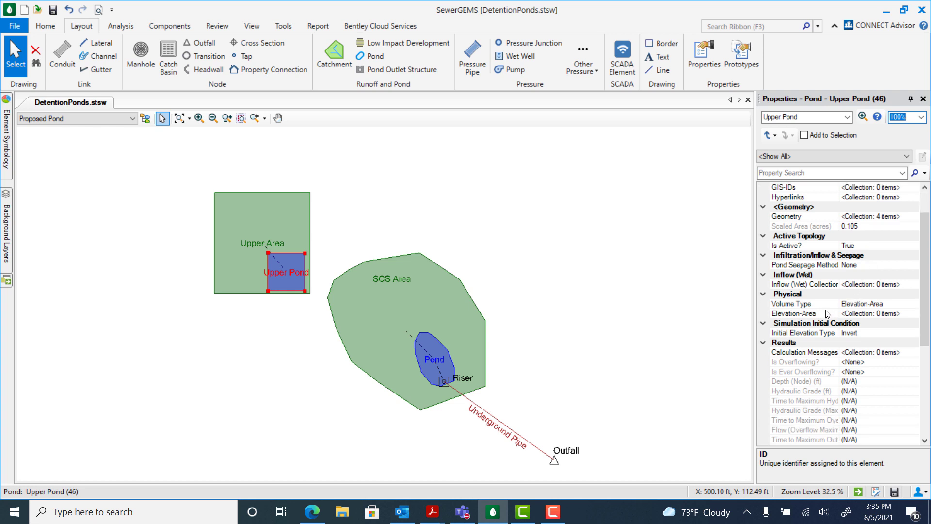
{"action": "left_click", "coordinate": [854, 314]}
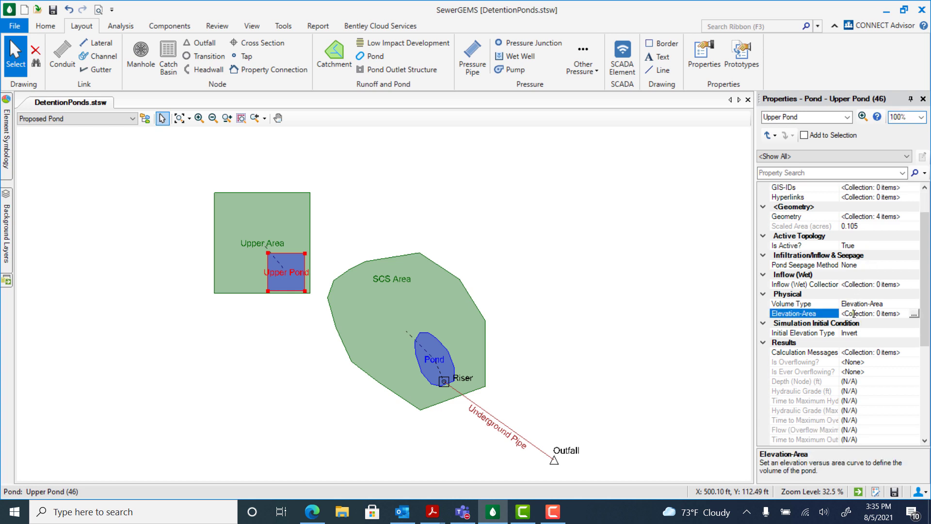
{"action": "left_click", "coordinate": [914, 315]}
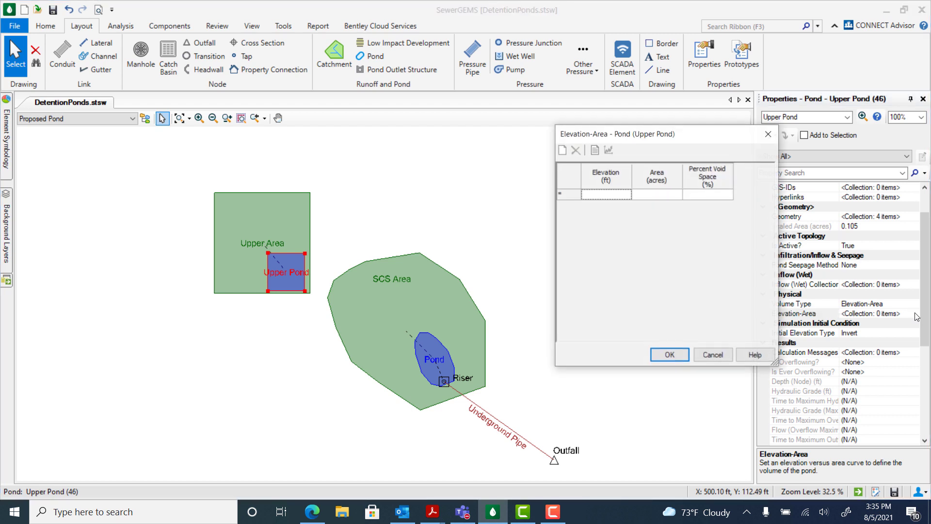
{"action": "left_click", "coordinate": [605, 195]}
{"action": "type", "text": "100"}
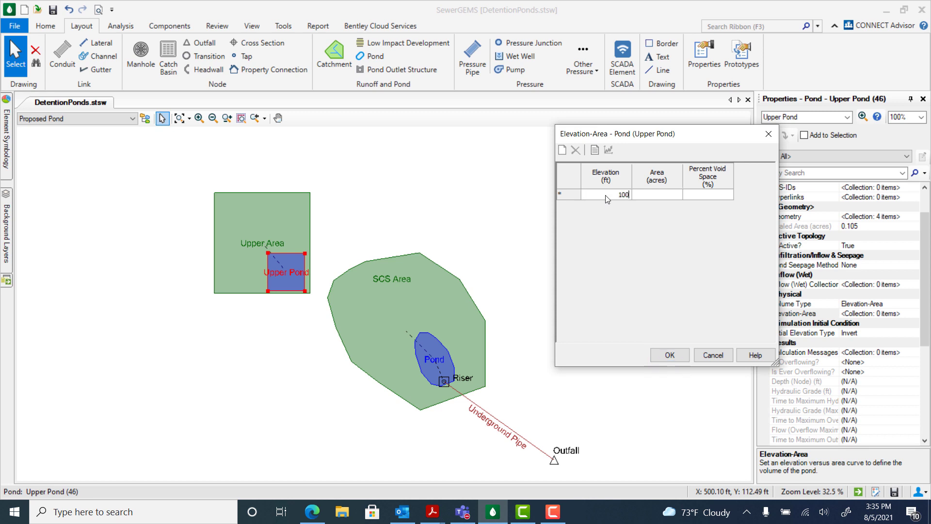
{"action": "type", "text": ".2"}
{"action": "key", "text": "Tab"}
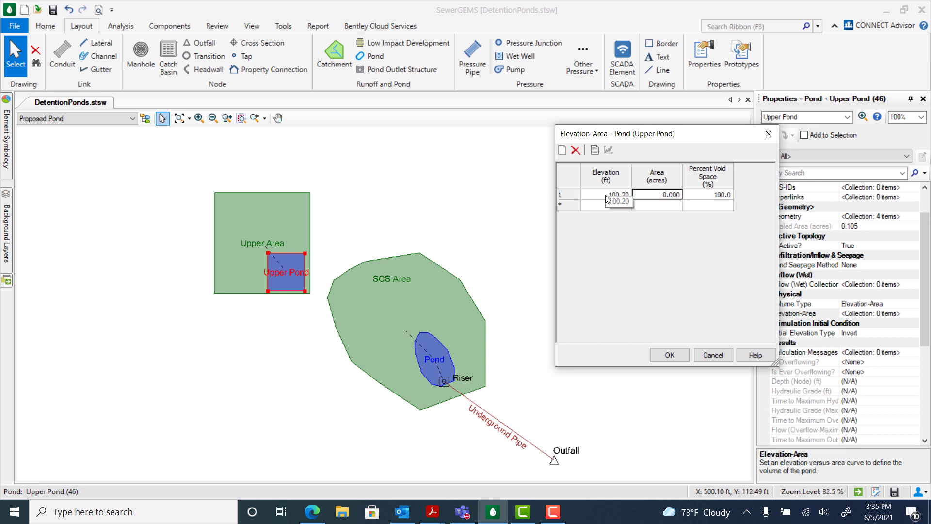
{"action": "type", "text": "1.5"}
{"action": "key", "text": "Tab"}
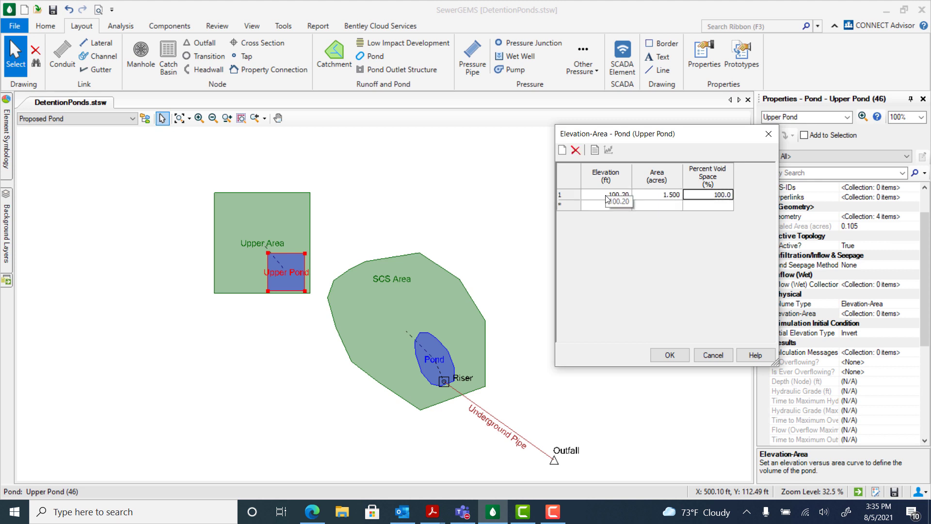
{"action": "key", "text": "Tab"}
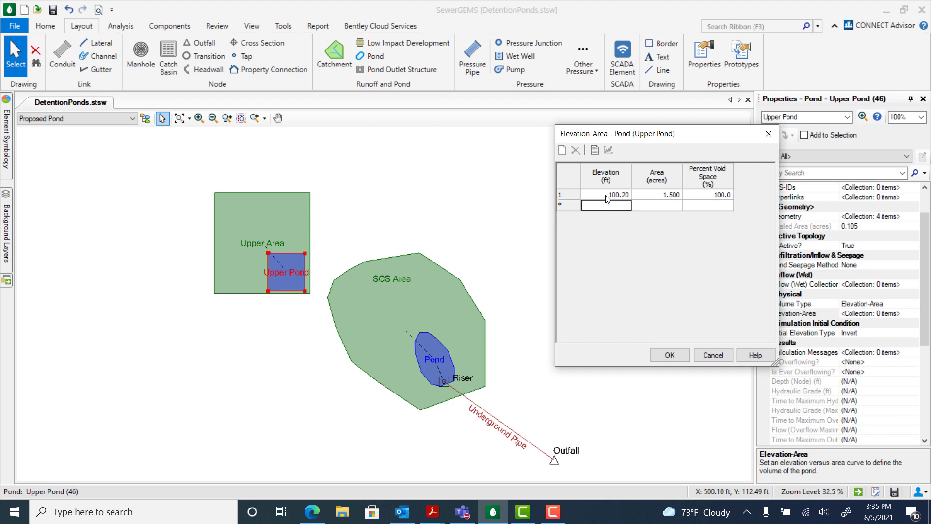
- Add a second elevation-area row for the Upper Pond at 102.7 ft with an area of 1.5 acres
{"action": "type", "text": "10"}
{"action": "type", "text": "7"}
{"action": "key", "text": "Tab"}
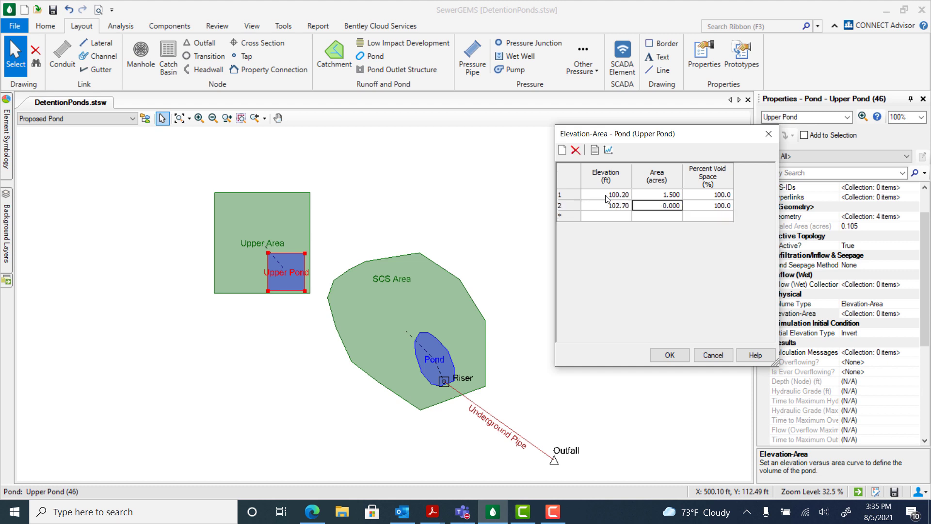
{"action": "type", "text": "1.5"}
{"action": "key", "text": "Tab"}
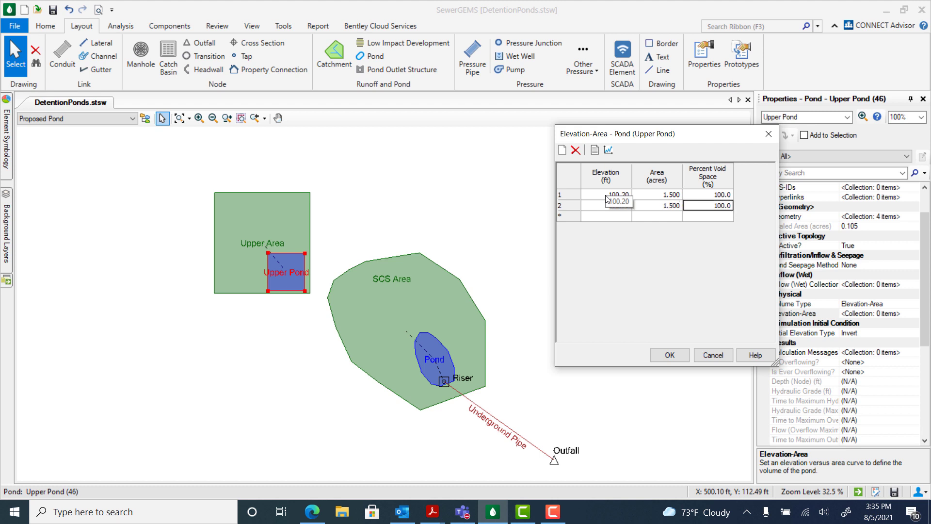
{"action": "key", "text": "Tab"}
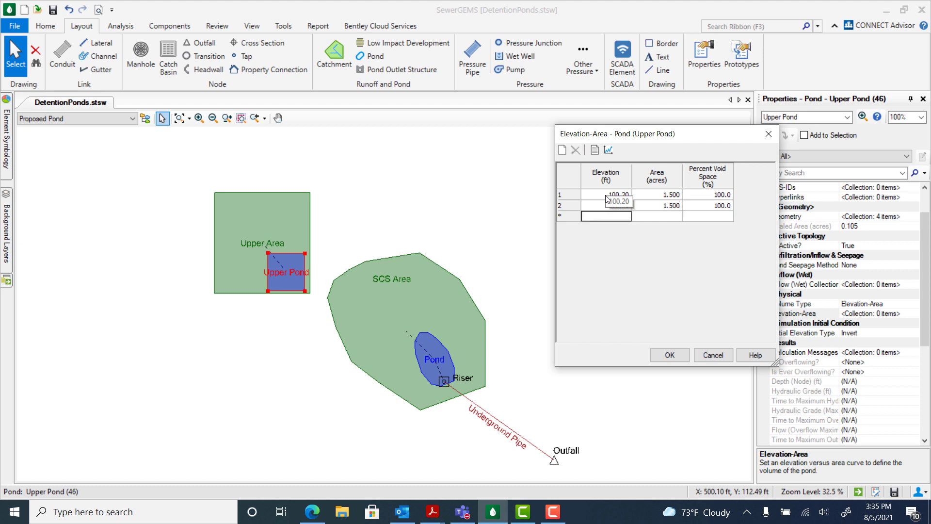
- Add a third elevation-area row at 105.2 ft with 2 acres, accept the table and deselect the Upper Pond
{"action": "type", "text": "105"}
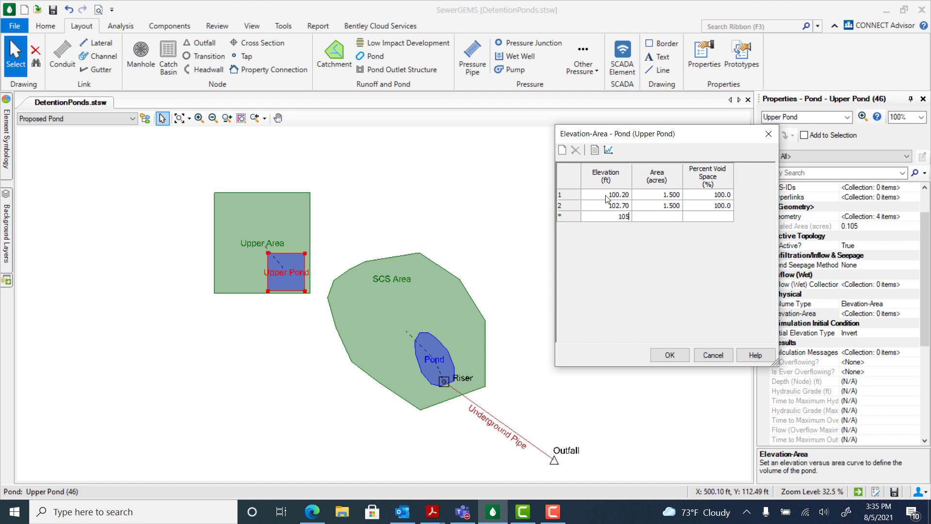
{"action": "type", "text": ".2"}
{"action": "key", "text": "Tab"}
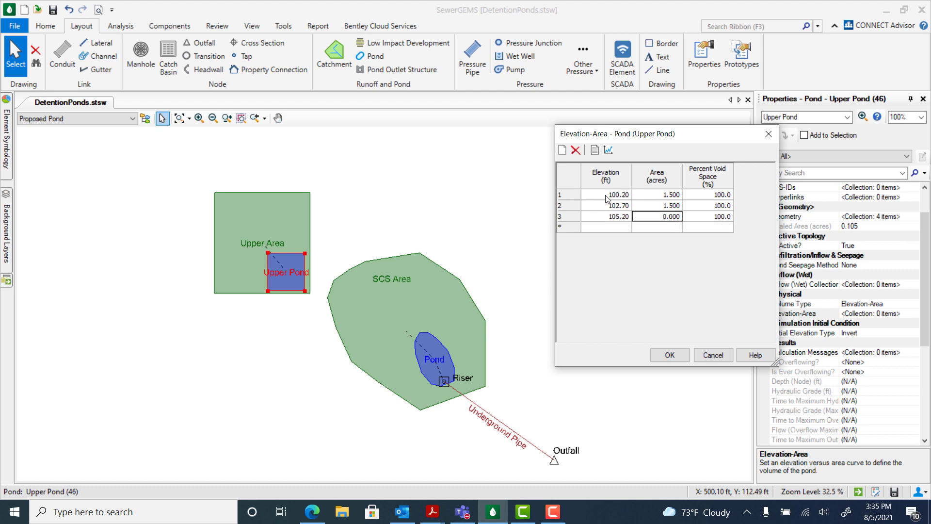
{"action": "type", "text": "2"}
{"action": "left_click", "coordinate": [668, 290]}
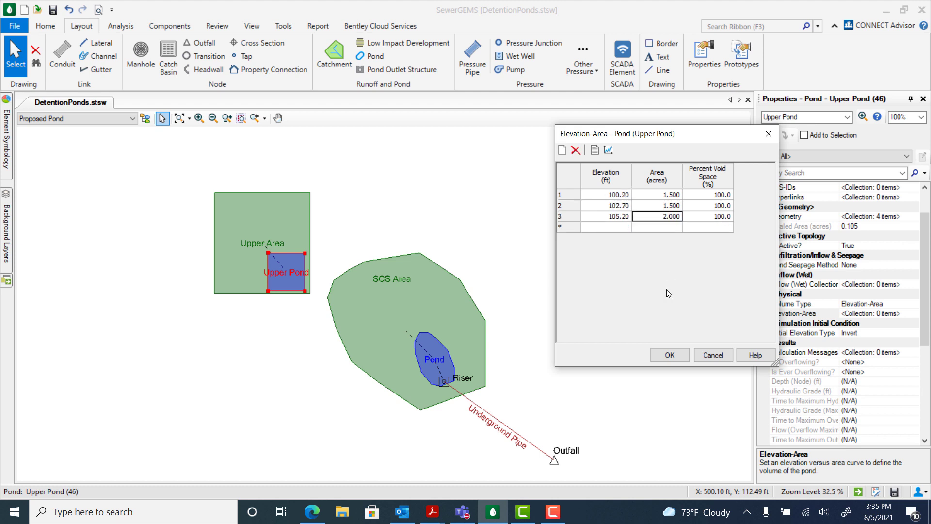
{"action": "left_click", "coordinate": [665, 358]}
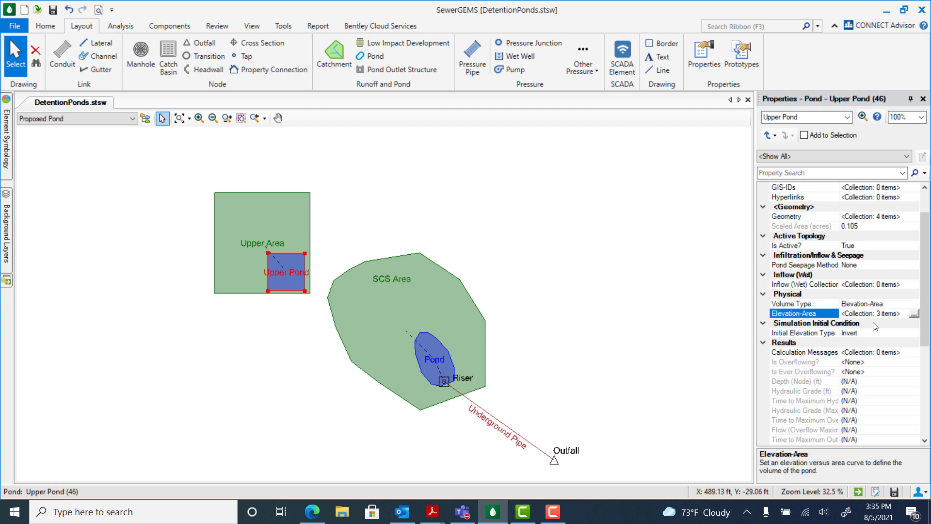
{"action": "left_click", "coordinate": [350, 190]}
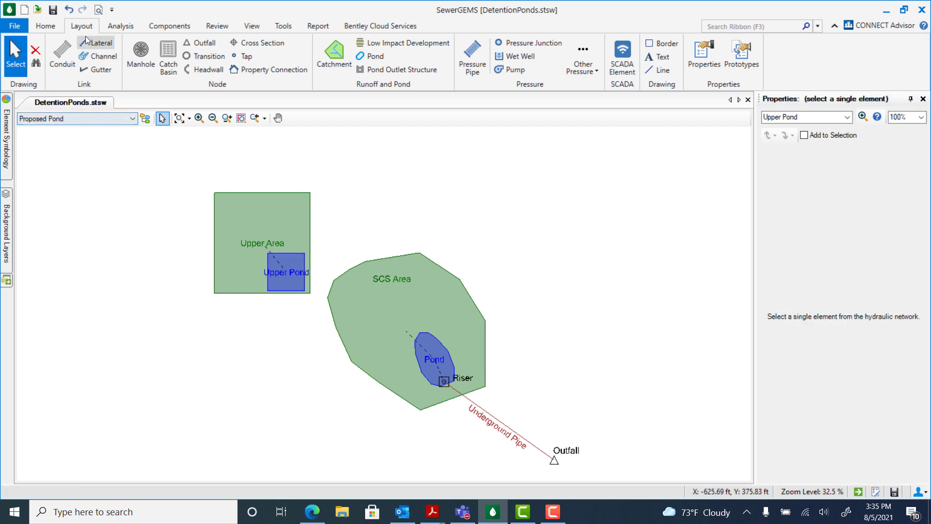
- Draw a conduit from a new pond outlet structure inside the Upper Pond to a new outfall at the upper end of the lower Pond
{"action": "left_click", "coordinate": [62, 57]}
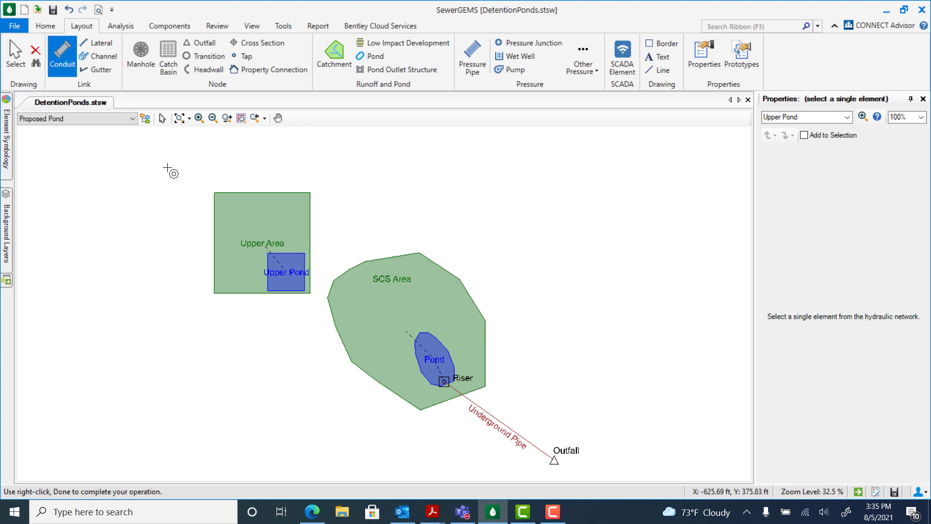
{"action": "right_click", "coordinate": [286, 300]}
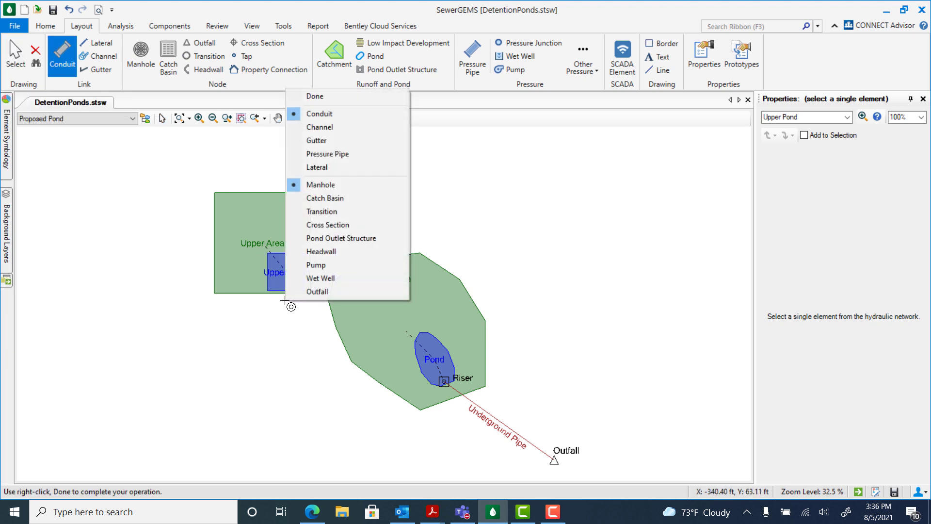
{"action": "left_click", "coordinate": [320, 238]}
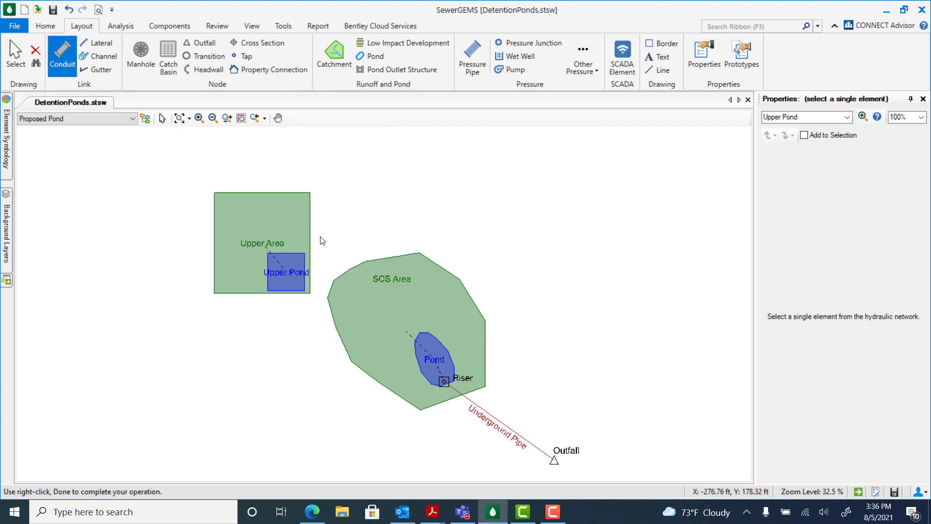
{"action": "left_click", "coordinate": [296, 282]}
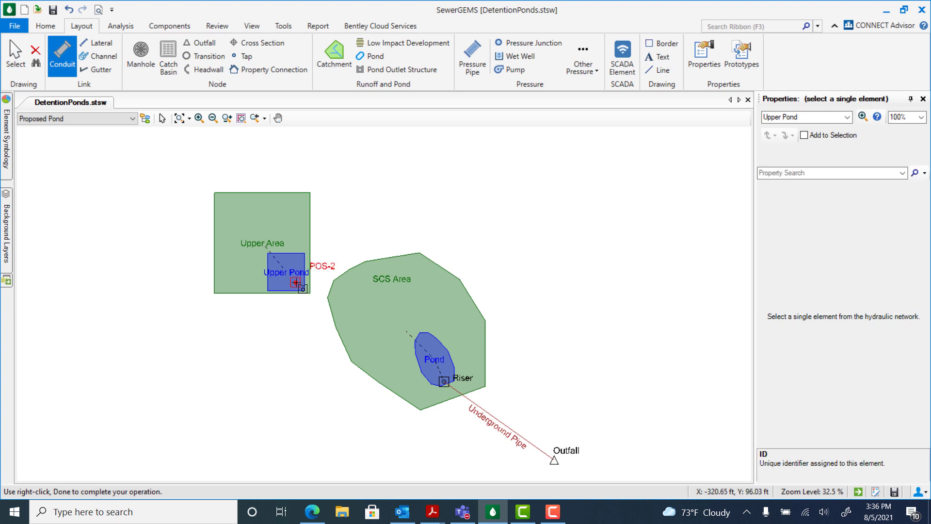
{"action": "right_click", "coordinate": [376, 327]}
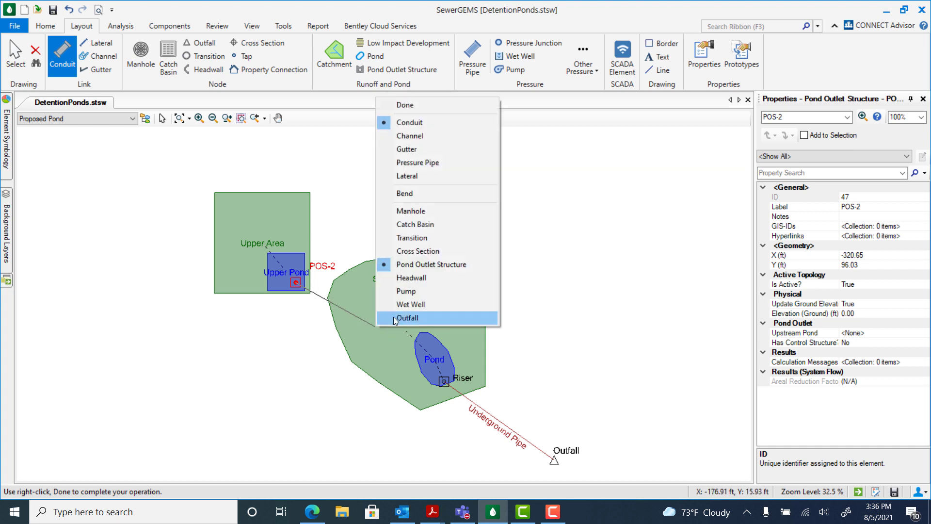
{"action": "left_click", "coordinate": [394, 316]}
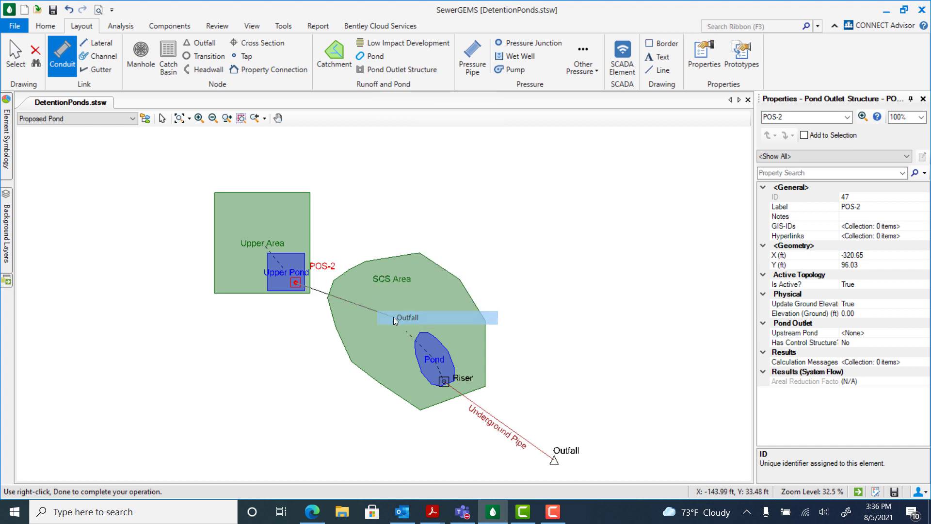
{"action": "left_click", "coordinate": [424, 337]}
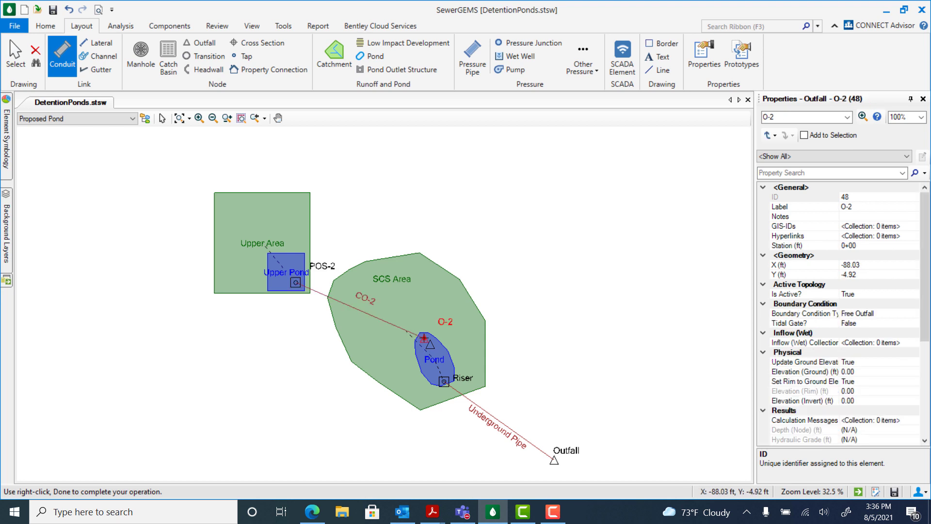
{"action": "right_click", "coordinate": [424, 337]}
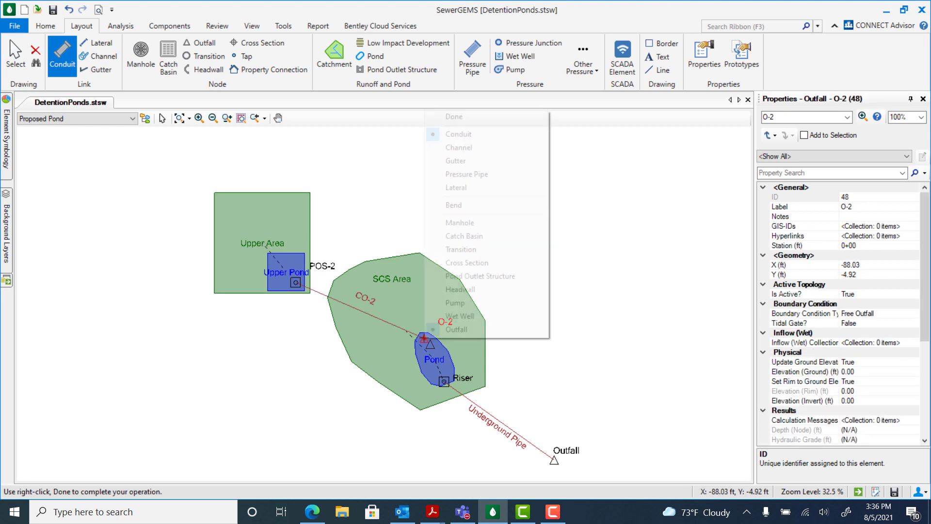
{"action": "left_click", "coordinate": [452, 117]}
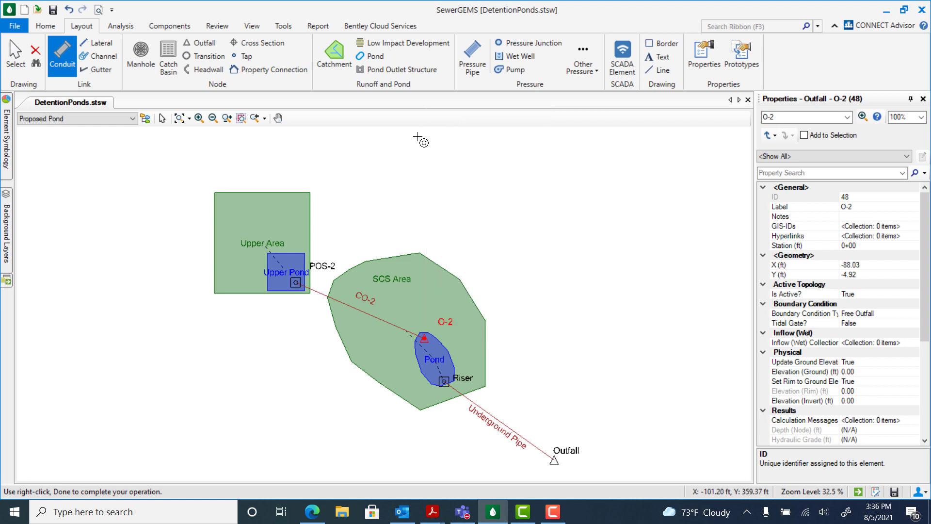
{"action": "left_click", "coordinate": [163, 118]}
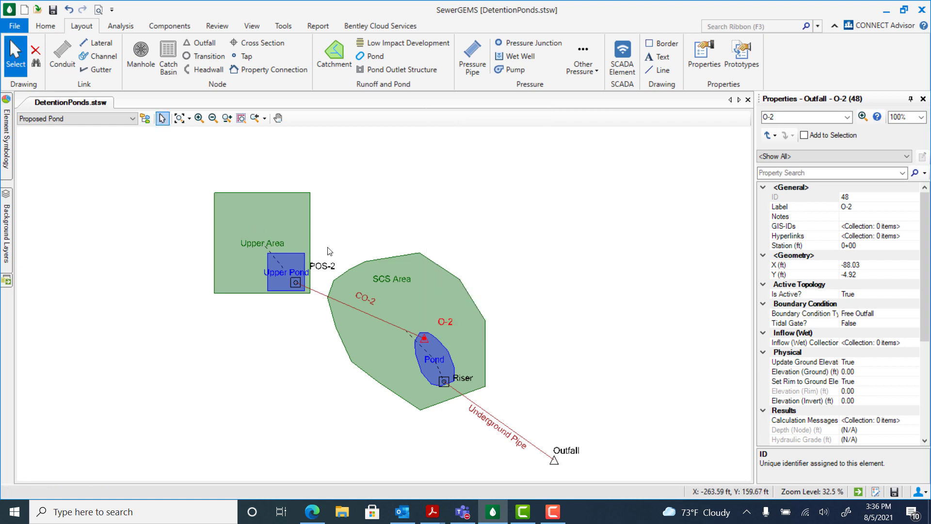
- Label the Upper Pond's outlet structure Weir
{"action": "left_click", "coordinate": [296, 281]}
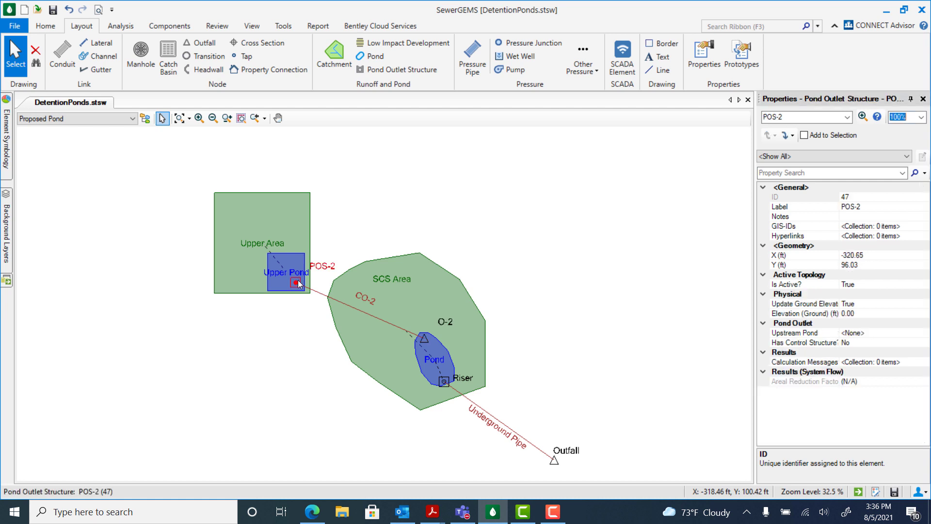
{"action": "left_click", "coordinate": [851, 207]}
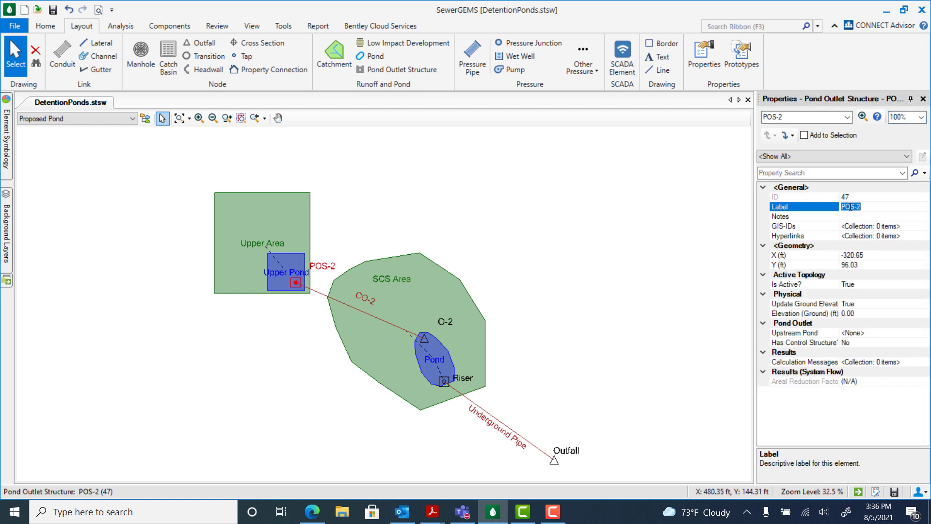
{"action": "type", "text": "Weir"}
- Label the conduit leaving the Weir outlet structure Connector
{"action": "left_click", "coordinate": [358, 295]}
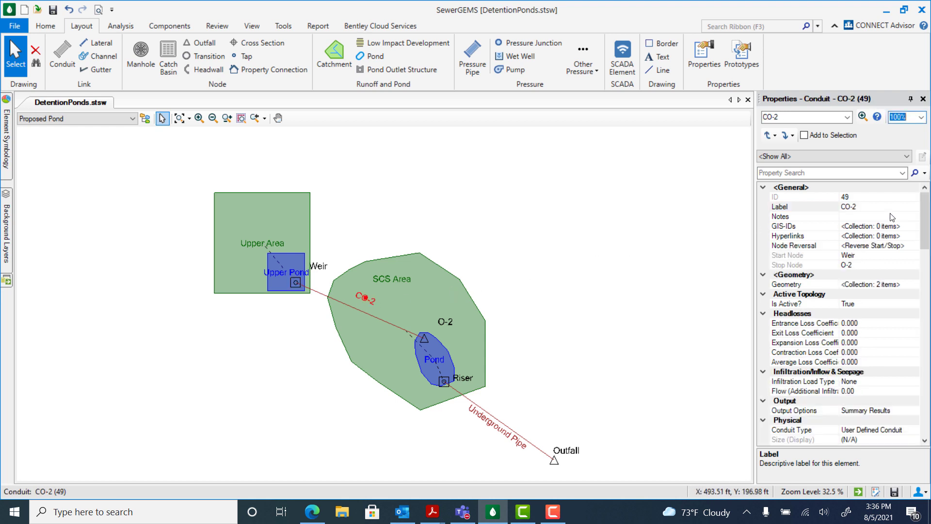
{"action": "left_click", "coordinate": [874, 207]}
{"action": "double_click", "coordinate": [866, 208]}
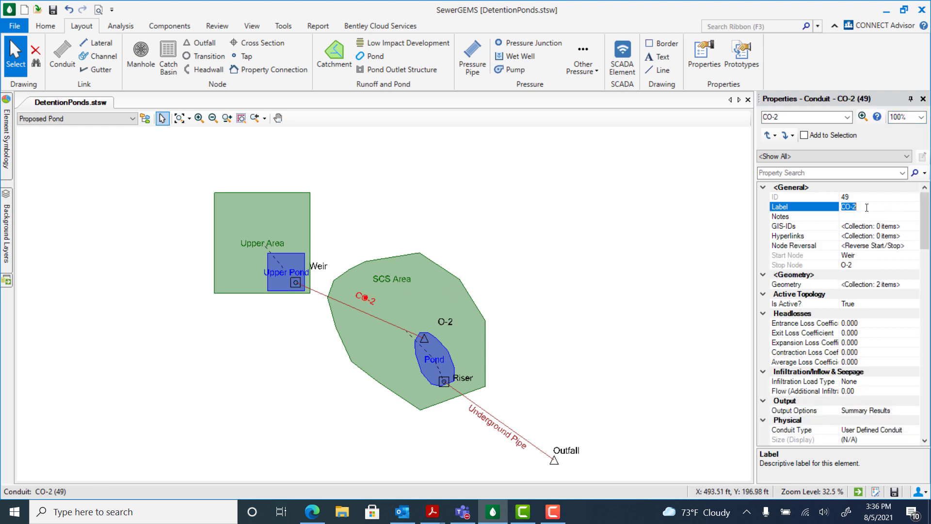
{"action": "type", "text": "Connector"}
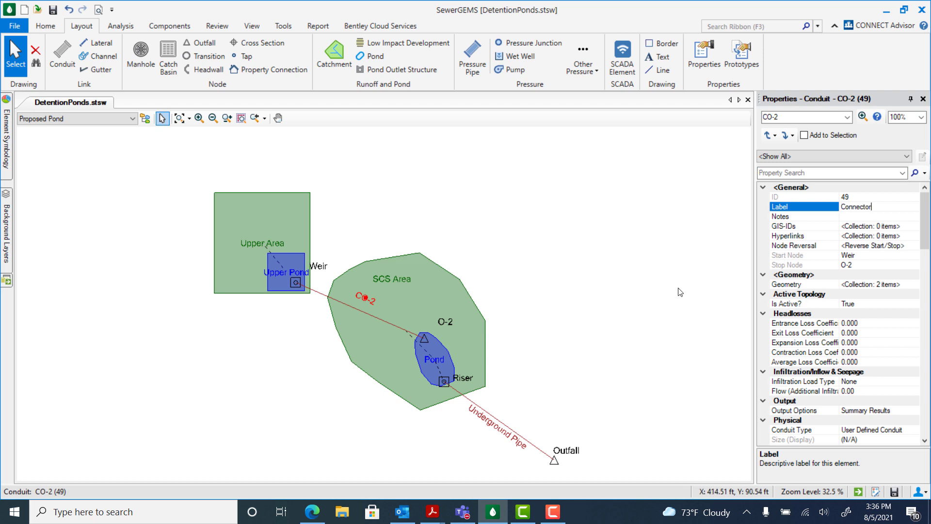
- Label the outfall at the downstream end of the Connector conduit Upper Outfall and deselect it
{"action": "left_click", "coordinate": [426, 341]}
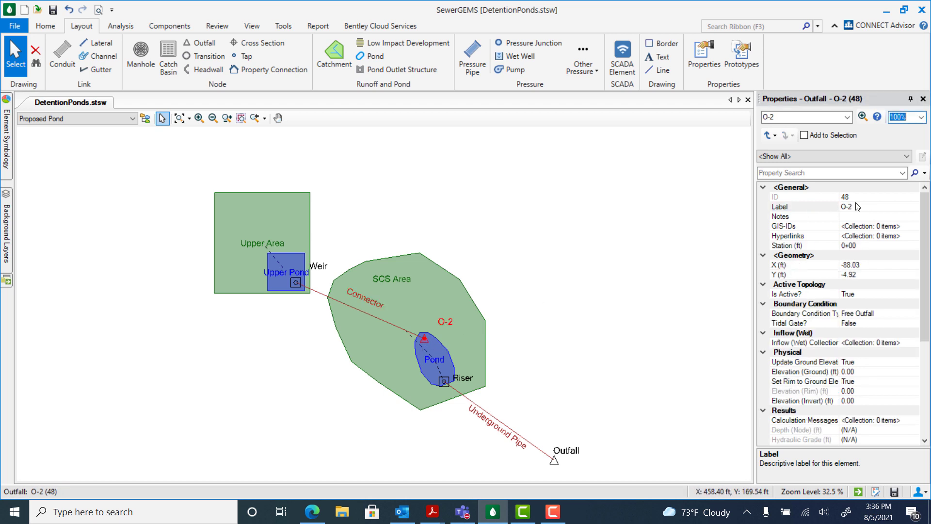
{"action": "left_click", "coordinate": [866, 206]}
{"action": "double_click", "coordinate": [866, 206]}
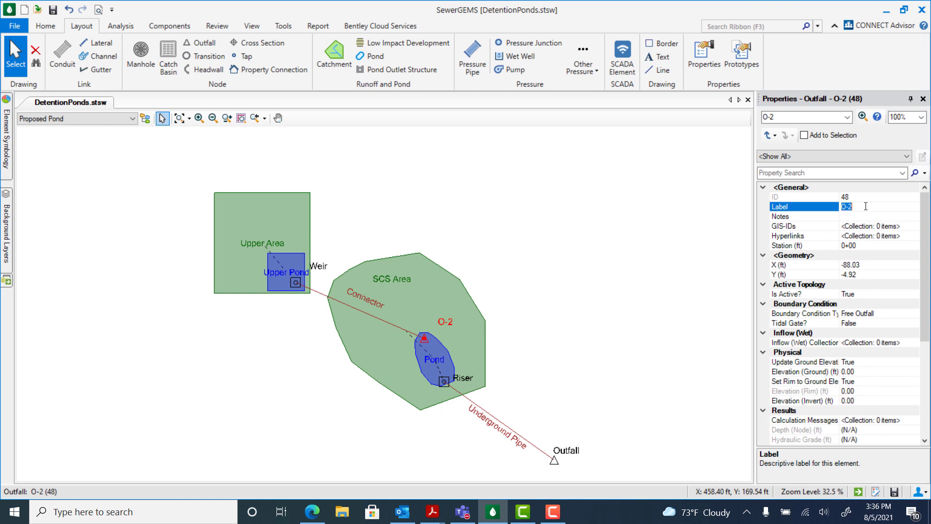
{"action": "type", "text": "Upper Outfall"}
{"action": "left_click", "coordinate": [495, 281]}
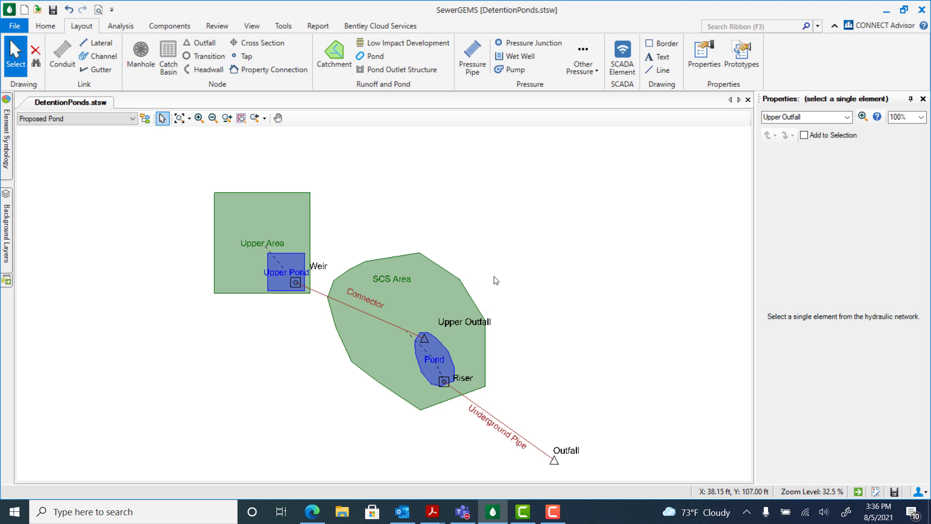
- Set both the entrance and exit loss coefficients of the Connector conduit to 0.4
{"action": "left_click", "coordinate": [342, 303]}
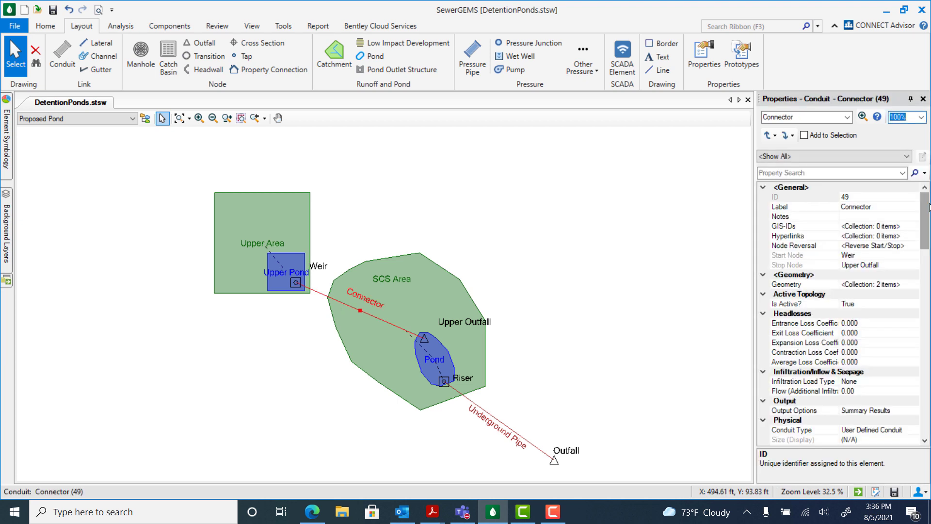
{"action": "left_click", "coordinate": [853, 322]}
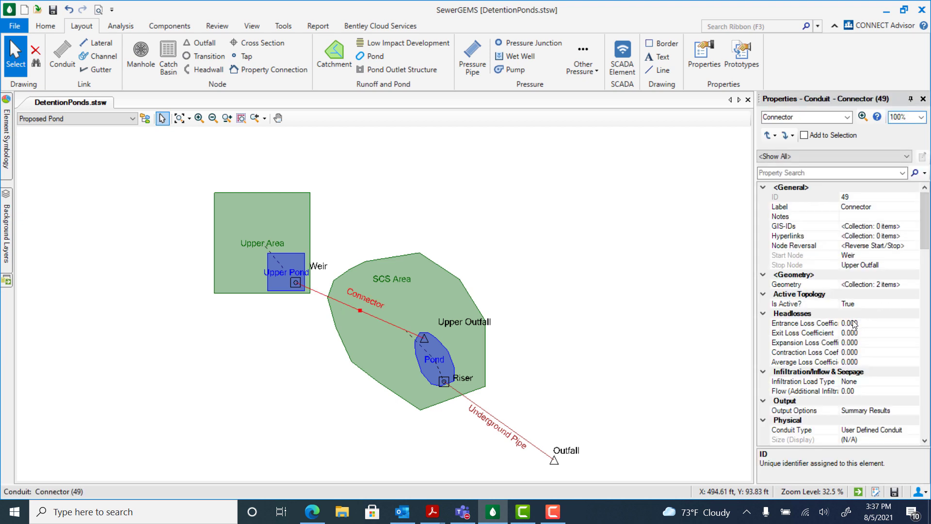
{"action": "type", "text": "0."}
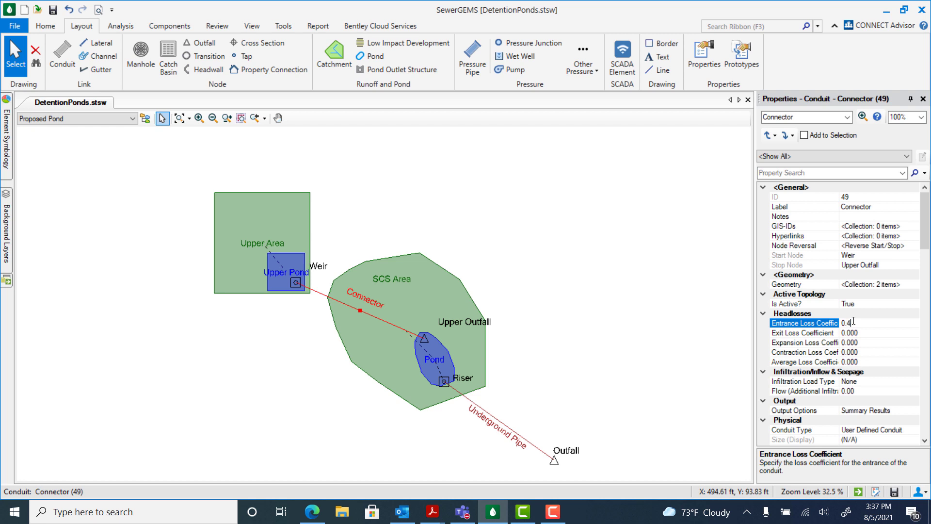
{"action": "type", "text": "4"}
{"action": "left_click", "coordinate": [850, 333]}
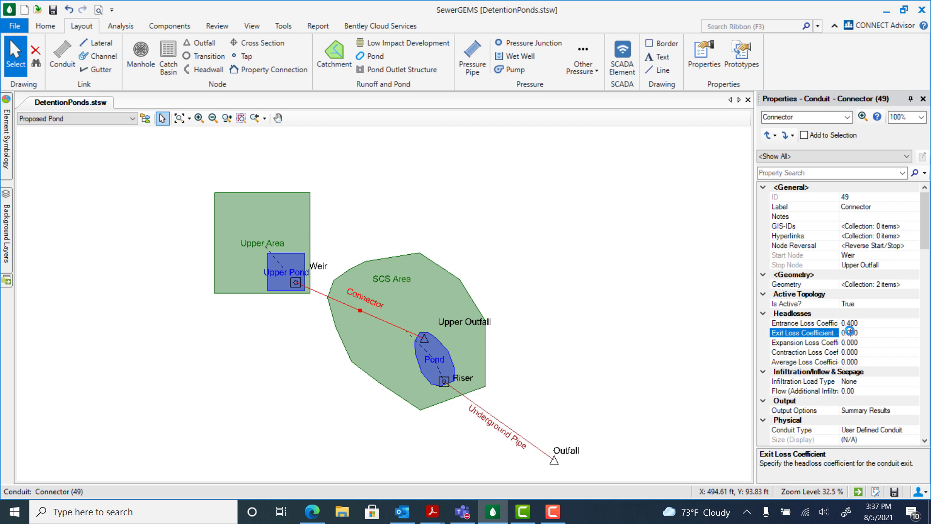
{"action": "type", "text": "0.4"}
- Give the Connector conduit a Box section with a rise of 1 ft and a span of 2 ft
{"action": "scroll", "coordinate": [863, 401], "scroll_direction": "down", "scroll_amount": 1}
{"action": "left_click", "coordinate": [856, 420]}
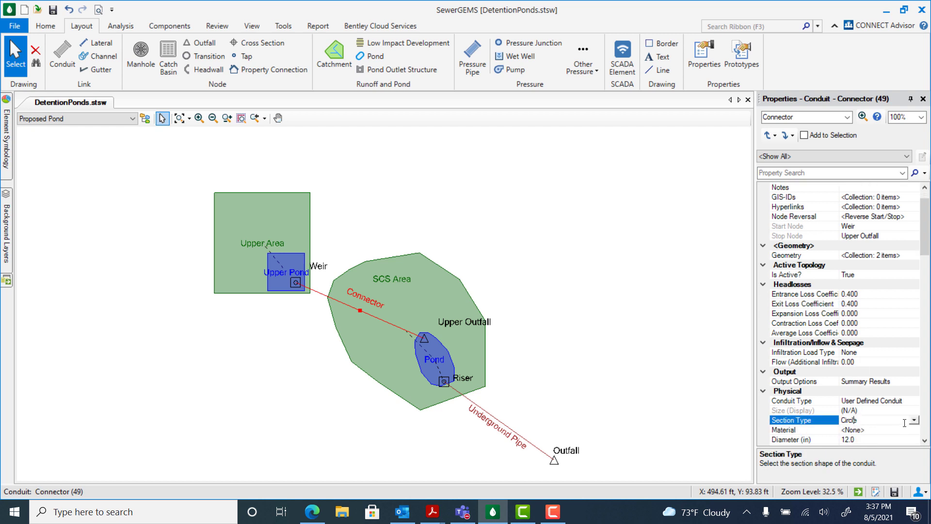
{"action": "left_click", "coordinate": [914, 421]}
{"action": "left_click", "coordinate": [850, 343]}
{"action": "left_click_drag", "start_coordinate": [925, 227], "coordinate": [926, 248]}
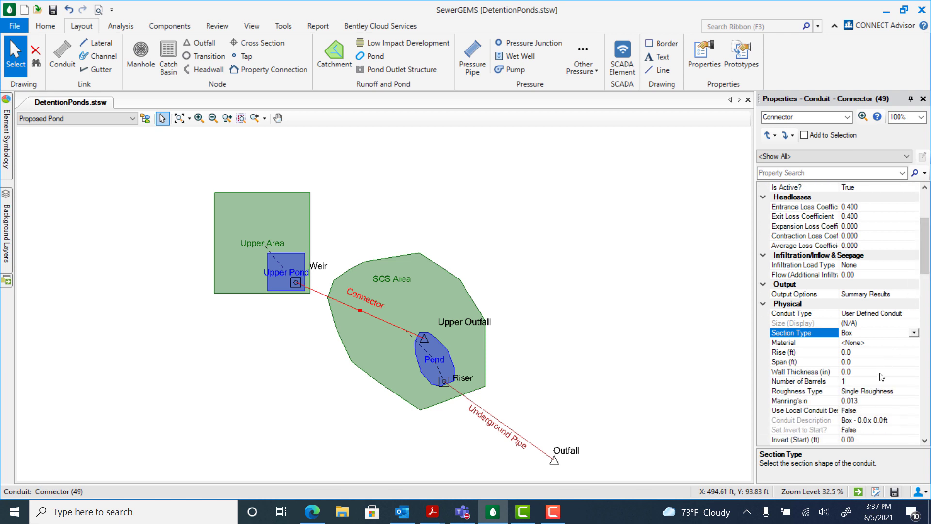
{"action": "left_click", "coordinate": [857, 353]}
{"action": "type", "text": "1"}
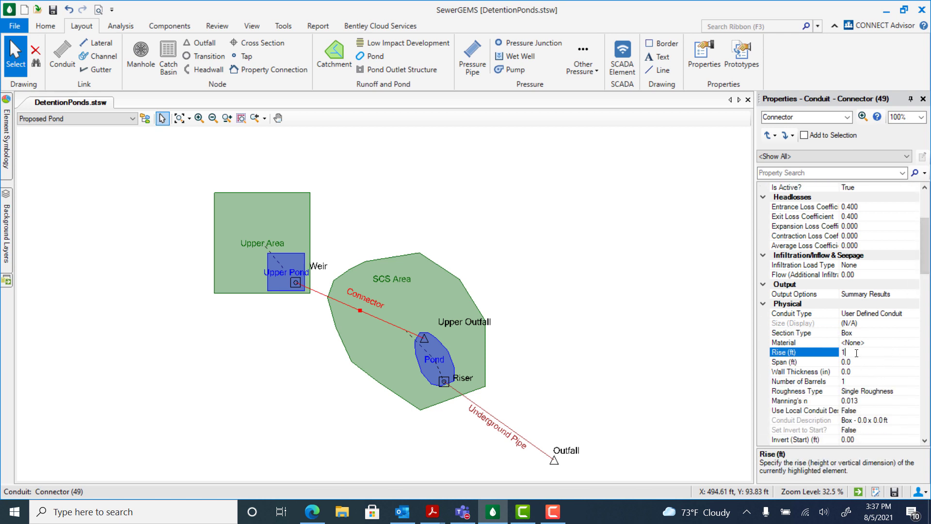
{"action": "left_click", "coordinate": [849, 363]}
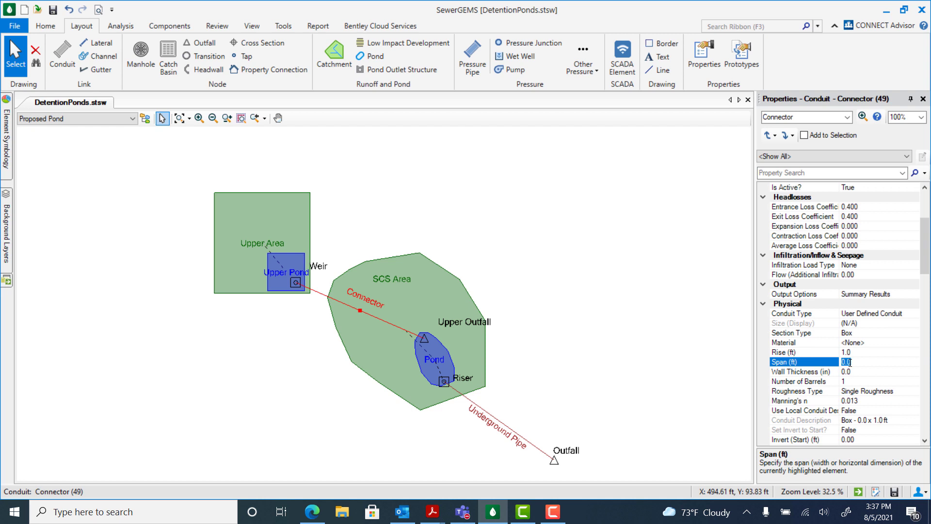
{"action": "type", "text": "2"}
- Set the Connector's Manning's n to 0.012 and its start invert to 100.2 ft
{"action": "left_click", "coordinate": [858, 403]}
{"action": "type", "text": "0."}
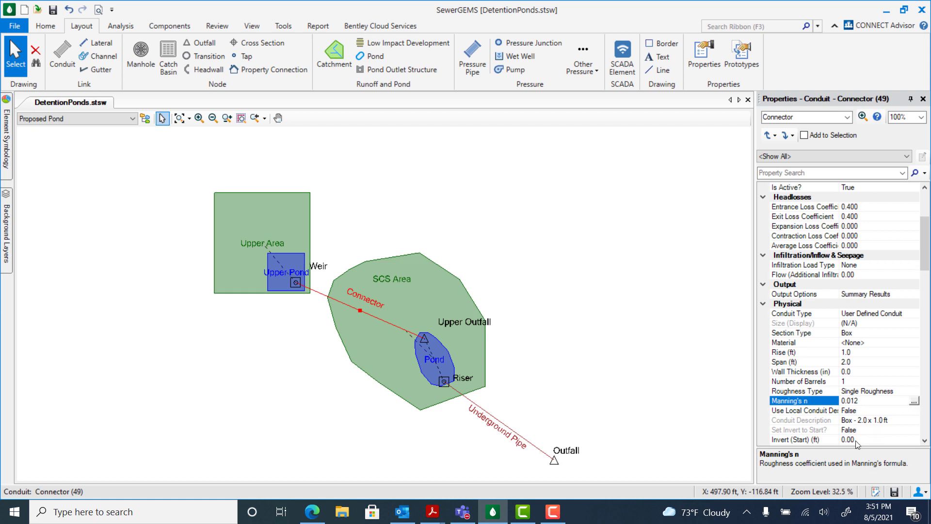
{"action": "left_click", "coordinate": [853, 441]}
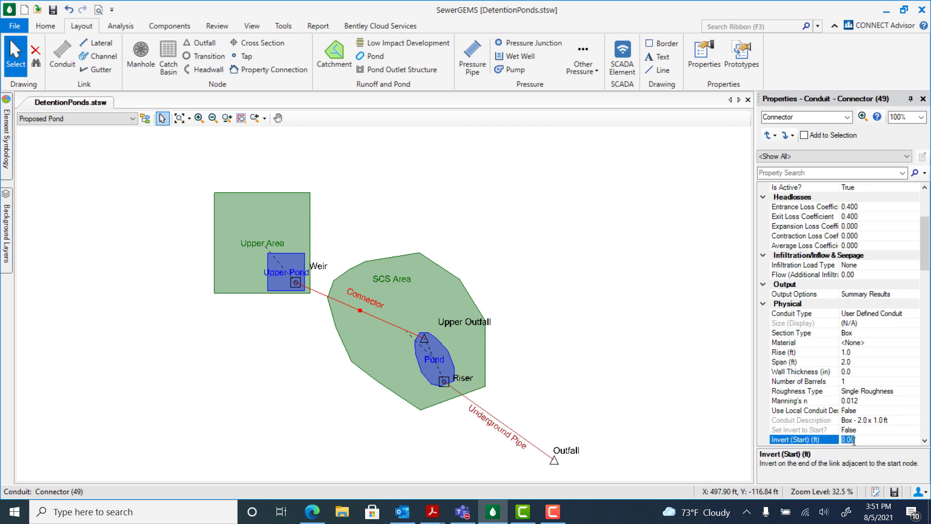
{"action": "type", "text": "100.2"}
- Give the Connector conduit a user-defined length of 200 ft
{"action": "scroll", "coordinate": [924, 290], "scroll_direction": "down", "scroll_amount": 3}
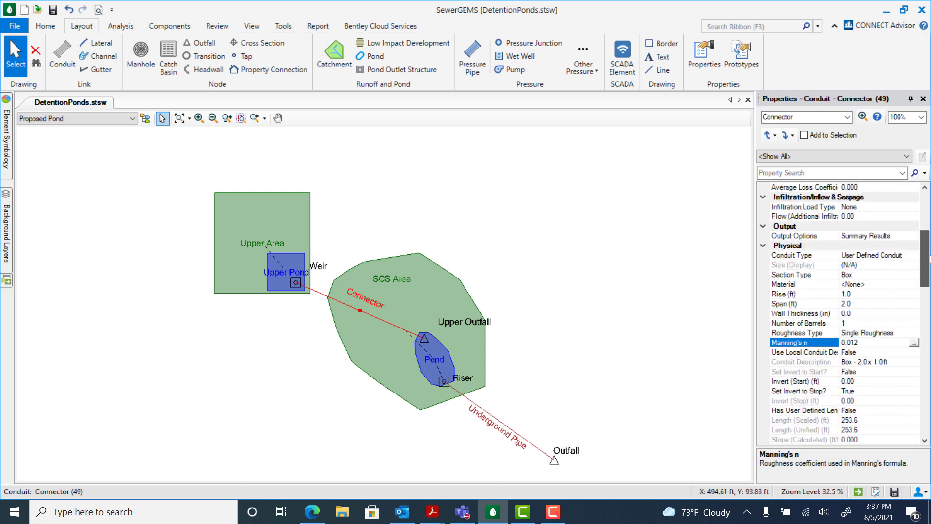
{"action": "scroll", "coordinate": [930, 258], "scroll_direction": "down", "scroll_amount": 1}
{"action": "left_click", "coordinate": [853, 371]}
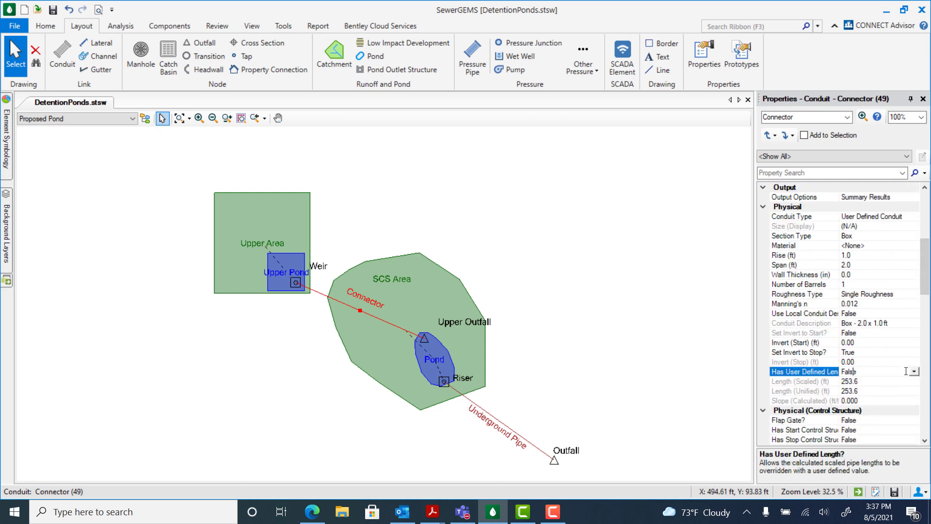
{"action": "left_click", "coordinate": [914, 371]}
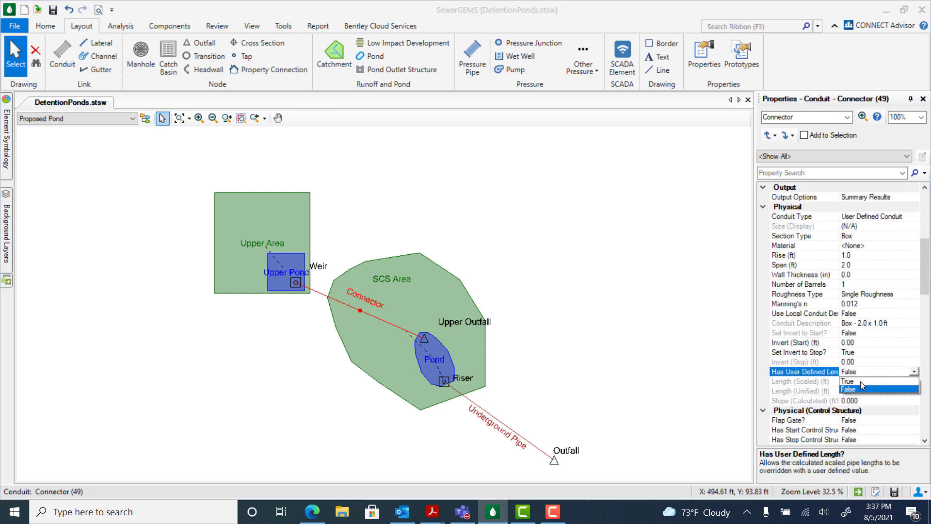
{"action": "left_click", "coordinate": [860, 381]}
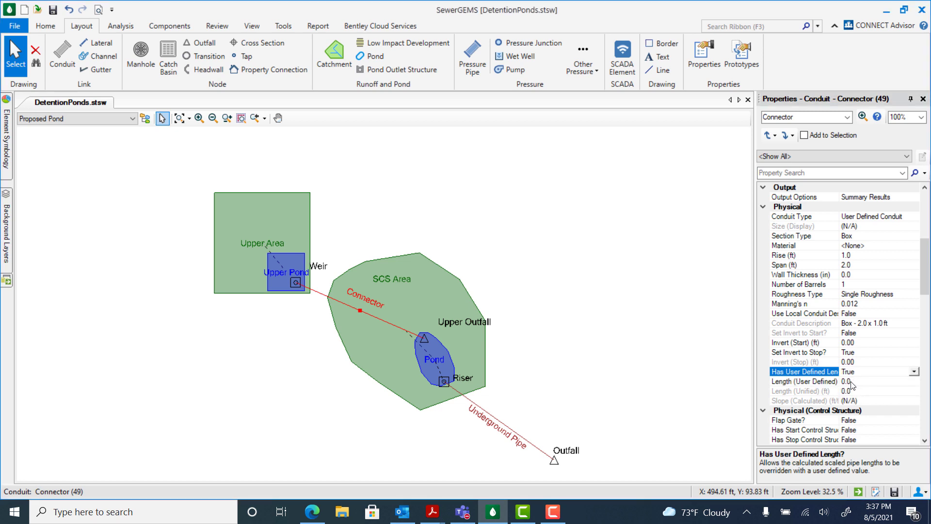
{"action": "left_click", "coordinate": [852, 382]}
{"action": "double_click", "coordinate": [852, 382]}
{"action": "type", "text": "20"}
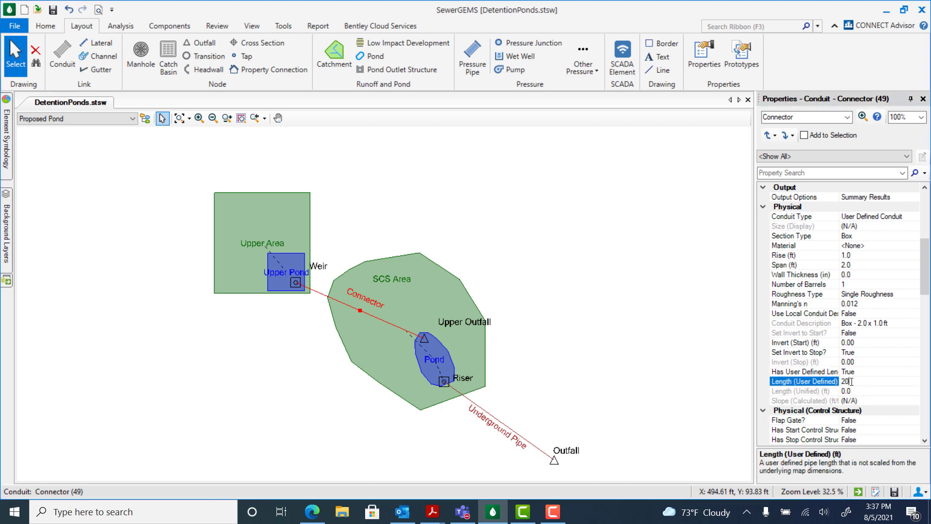
{"action": "key", "text": "Return"}
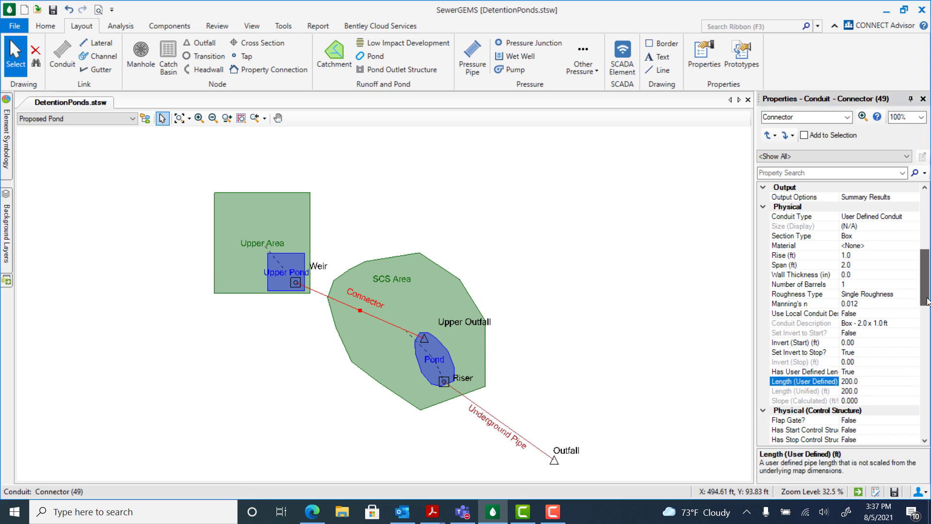
- Define the Connector conduit as a culvert
{"action": "scroll", "coordinate": [827, 335], "scroll_direction": "down", "scroll_amount": 4}
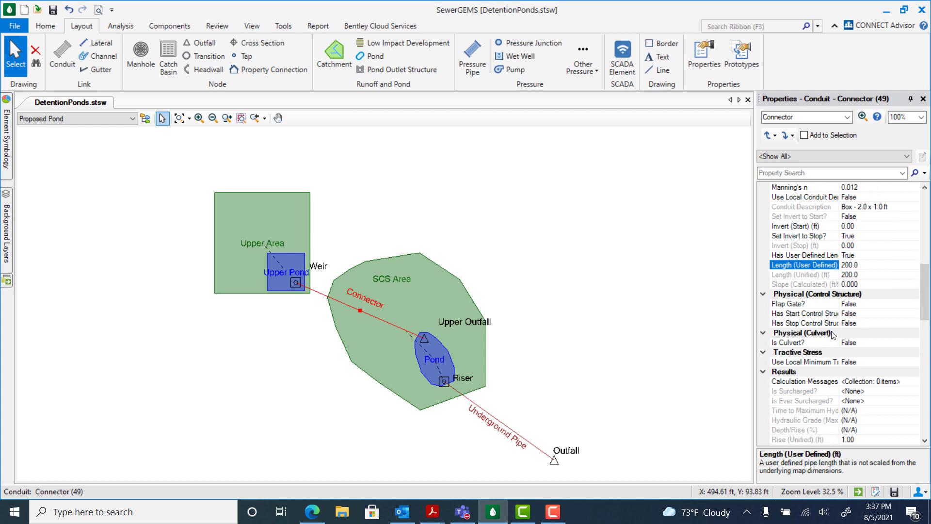
{"action": "left_click", "coordinate": [863, 343]}
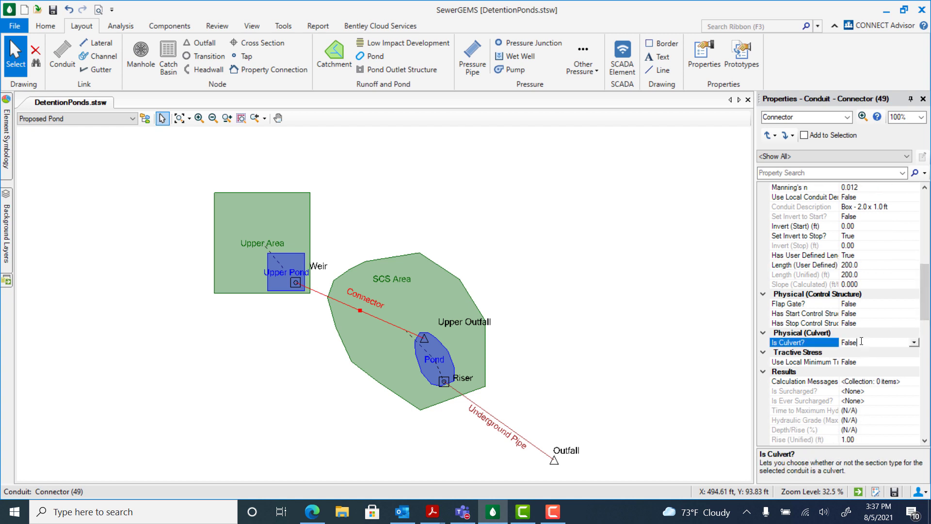
{"action": "left_click", "coordinate": [915, 343]}
{"action": "left_click", "coordinate": [849, 352]}
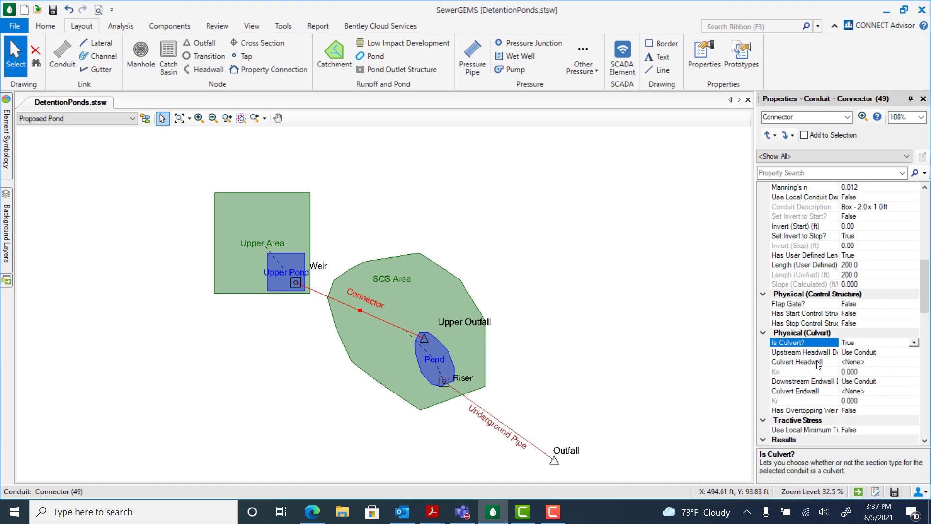
- Import the Rectangular Box inlet "Concrete - Slope tapered-more favorable edges" from the FHWA Culvert Coefficients (2012) library into the culvert catalog
{"action": "left_click", "coordinate": [858, 362]}
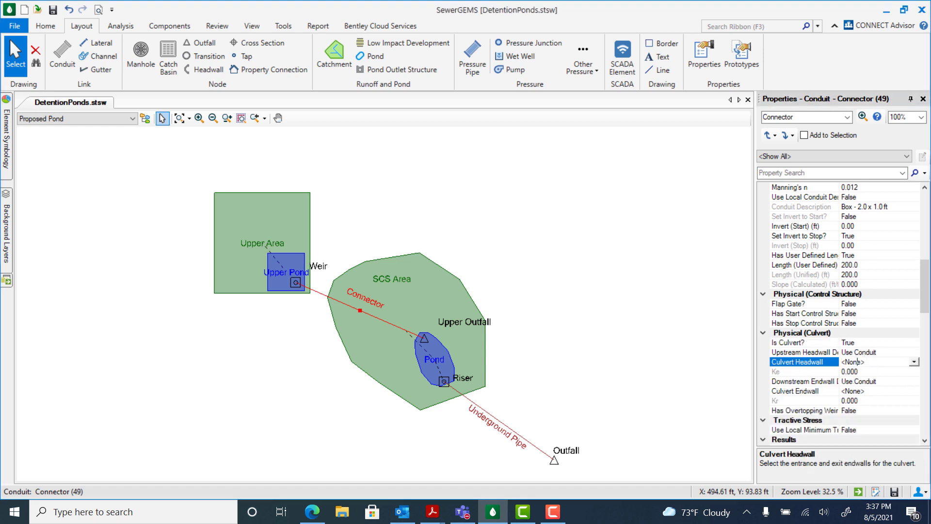
{"action": "left_click", "coordinate": [914, 362]}
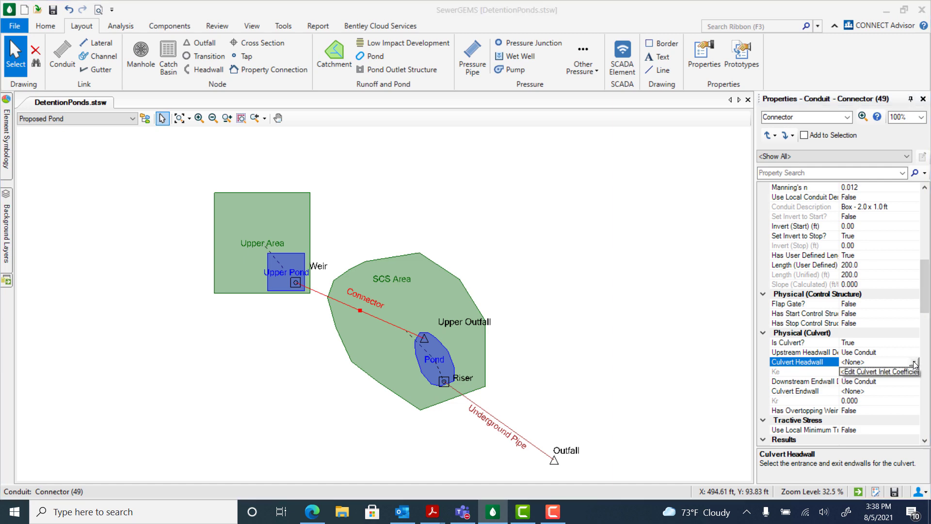
{"action": "left_click", "coordinate": [869, 372]}
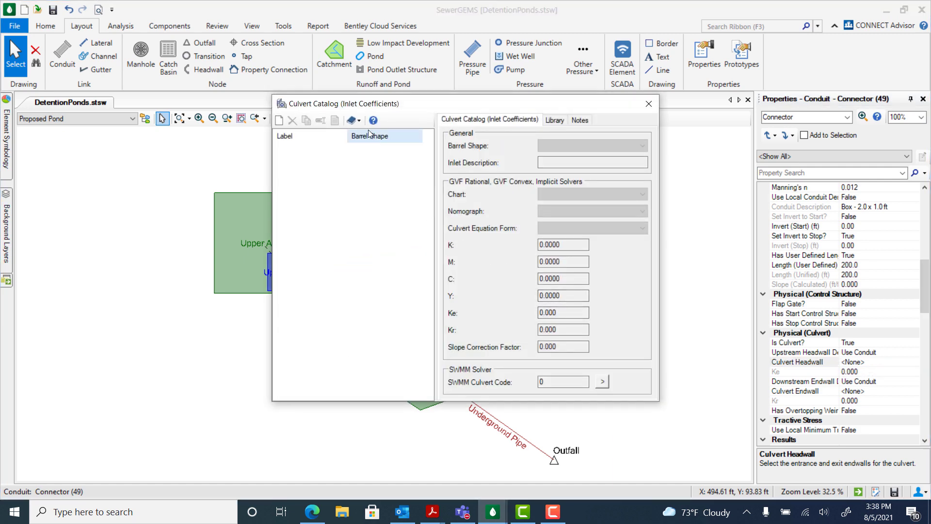
{"action": "left_click", "coordinate": [356, 123]}
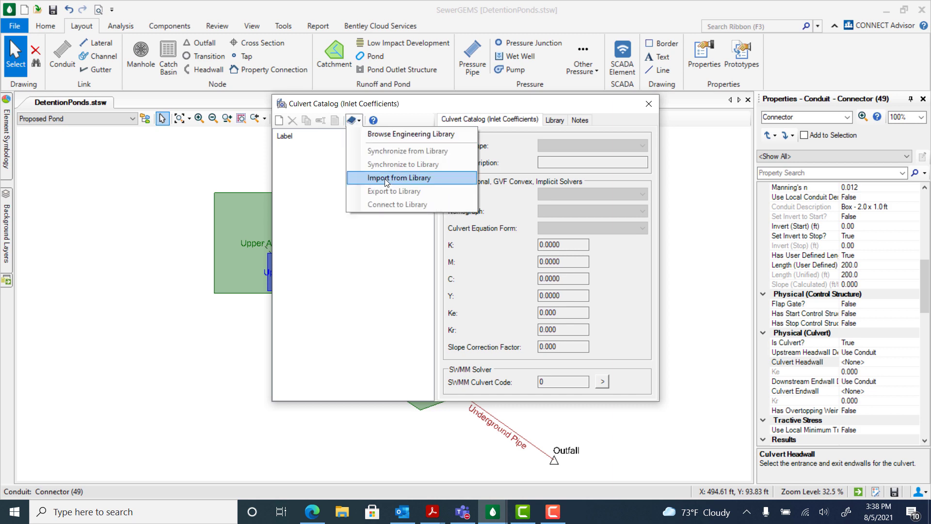
{"action": "left_click", "coordinate": [385, 177]}
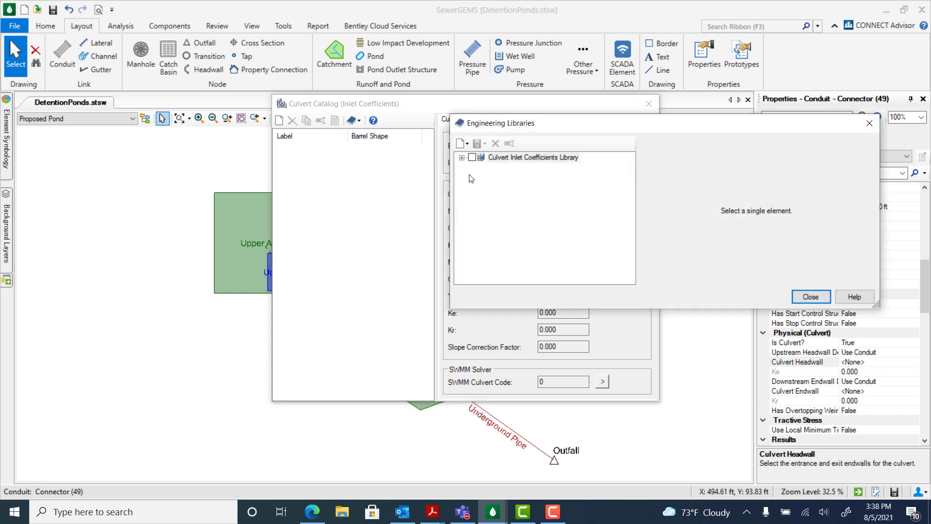
{"action": "left_click", "coordinate": [462, 158]}
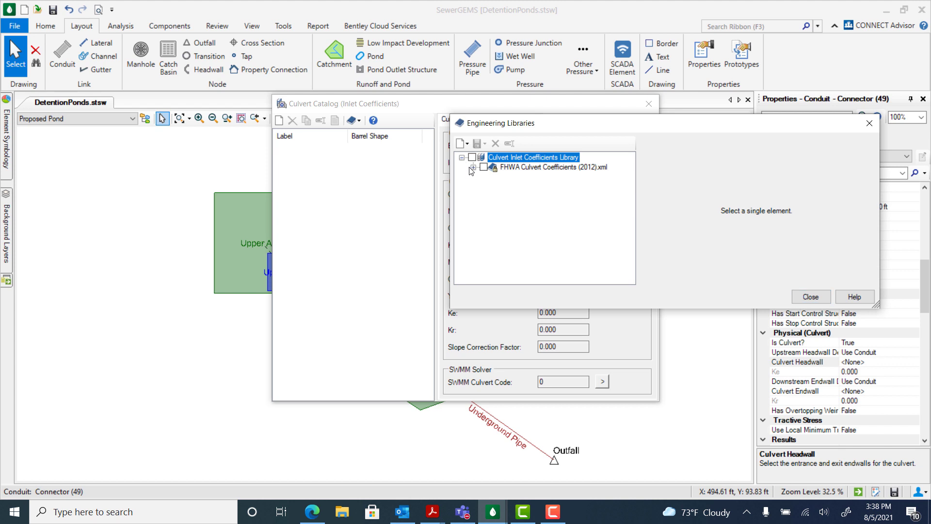
{"action": "left_click", "coordinate": [474, 167]}
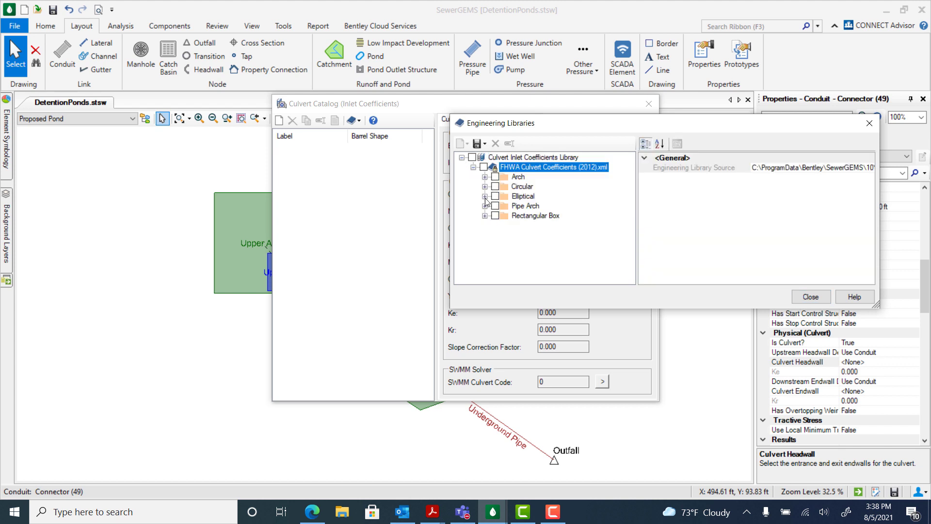
{"action": "left_click", "coordinate": [485, 216]}
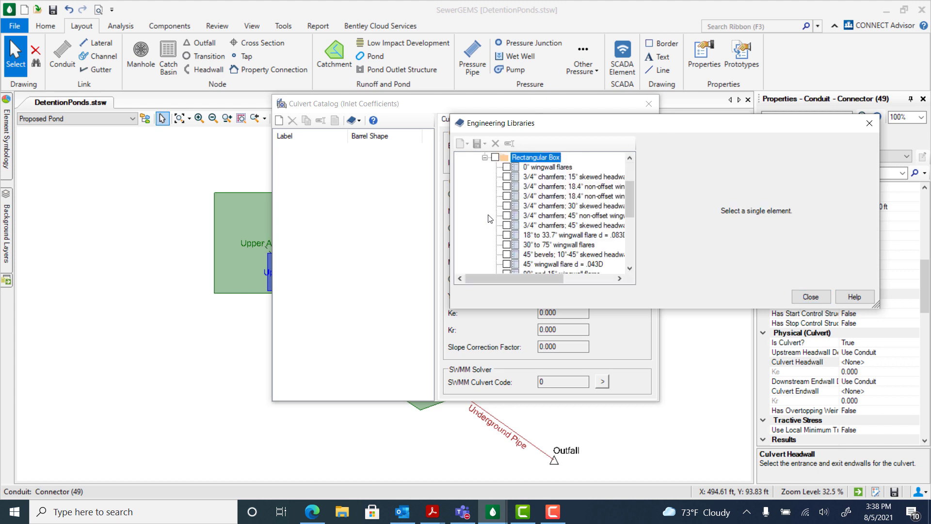
{"action": "left_click_drag", "start_coordinate": [630, 194], "coordinate": [629, 230]}
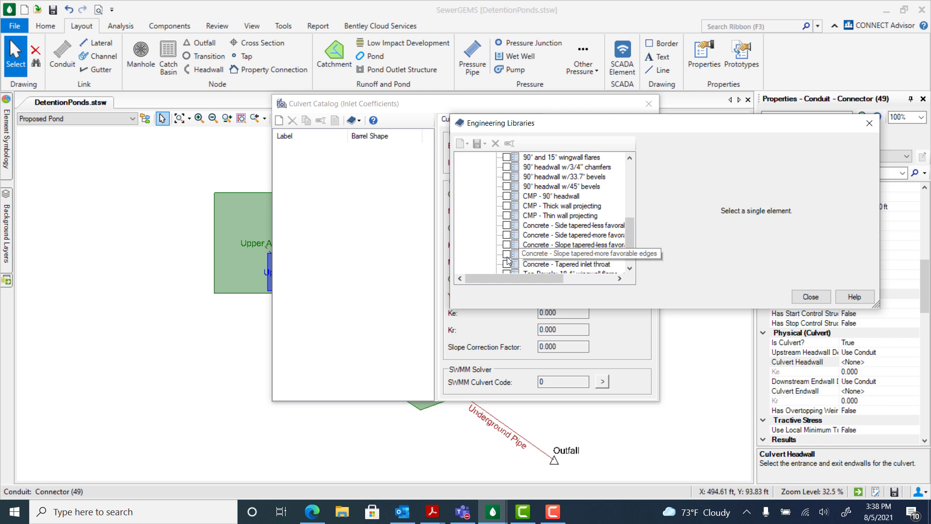
{"action": "left_click", "coordinate": [507, 255]}
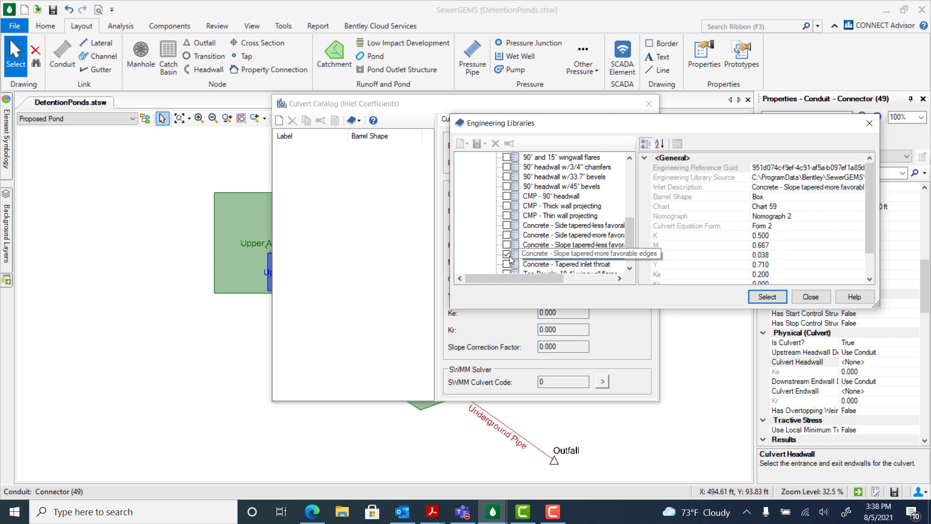
{"action": "left_click", "coordinate": [765, 295]}
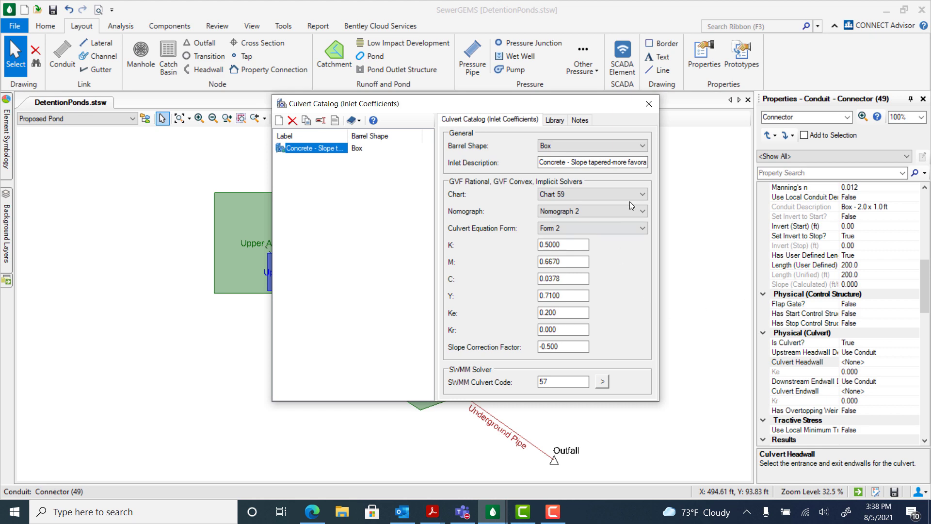
{"action": "left_click", "coordinate": [648, 105]}
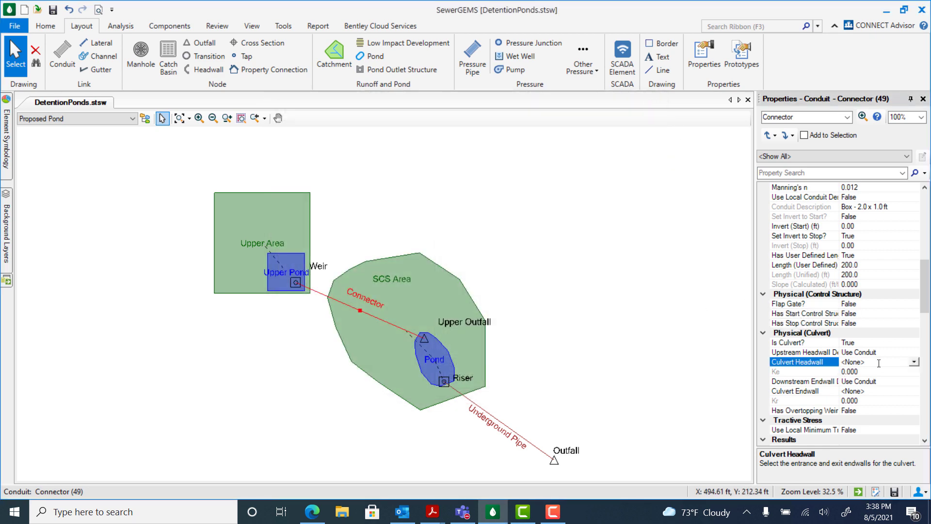
- Assign the imported concrete slope-tapered inlet as the Connector's culvert headwall and set its downstream endwall definition to Use Stop Node
{"action": "left_click", "coordinate": [914, 363]}
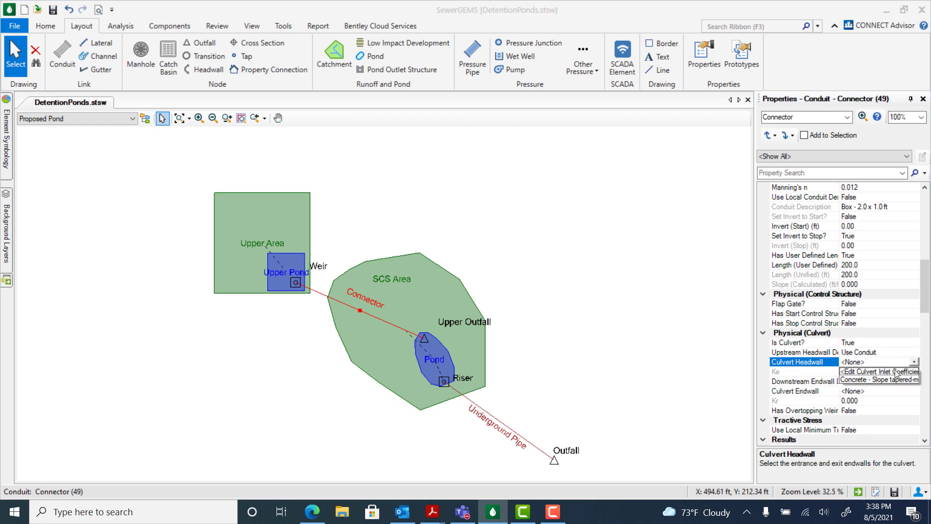
{"action": "left_click", "coordinate": [860, 384]}
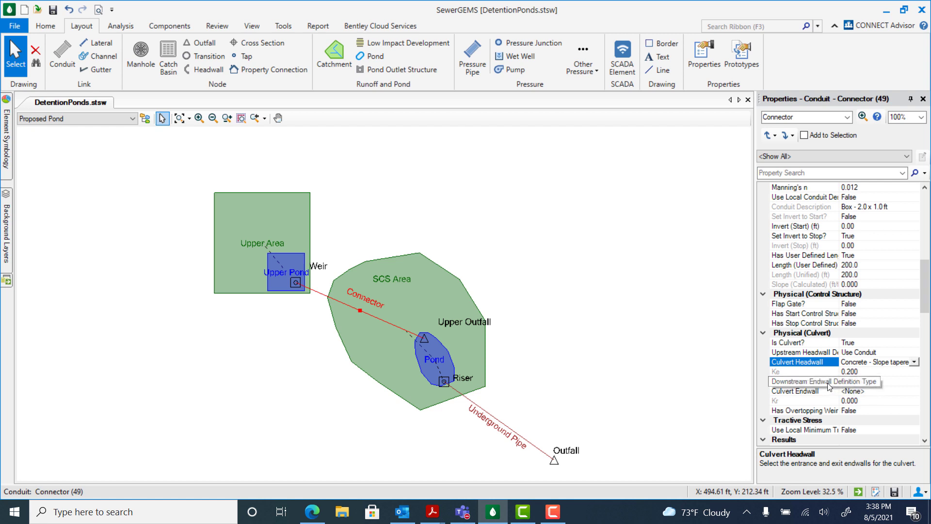
{"action": "left_click", "coordinate": [878, 382]}
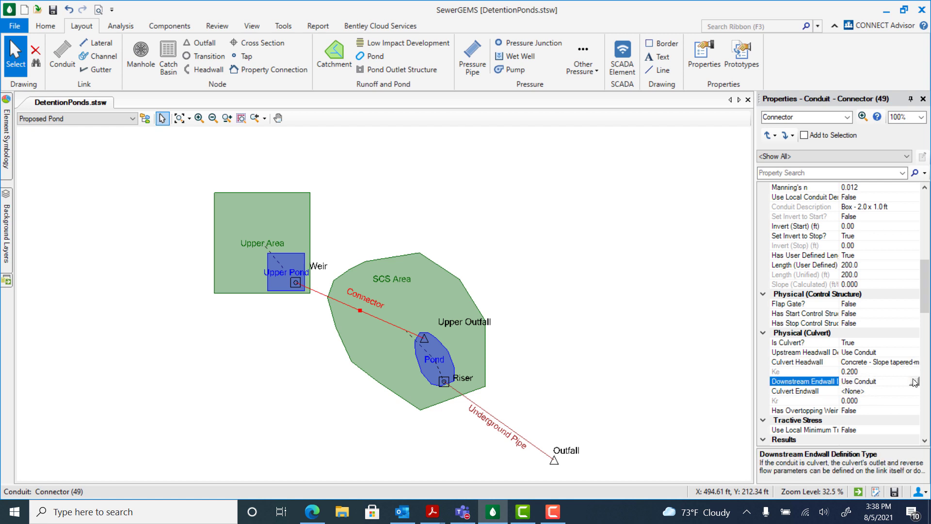
{"action": "left_click", "coordinate": [914, 381]}
{"action": "left_click", "coordinate": [865, 398]}
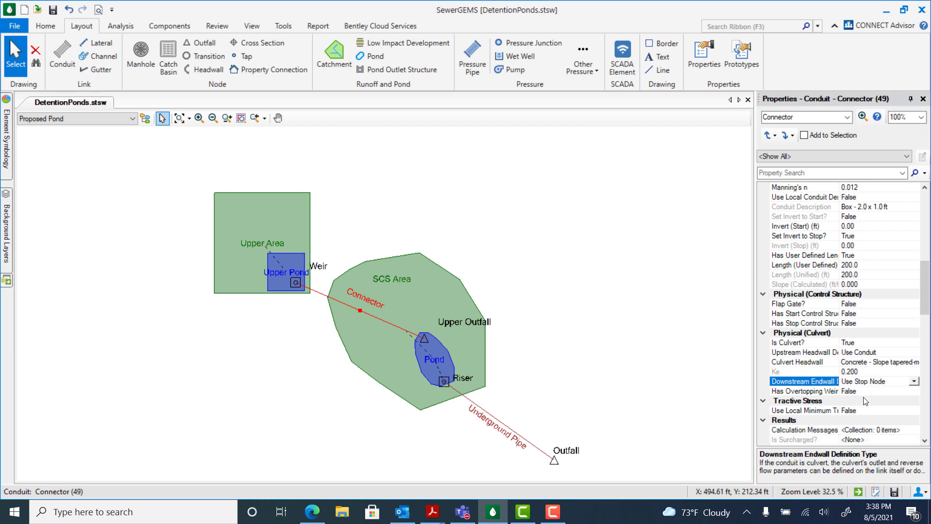
- Set the Upper Outfall's boundary condition type to Boundary Element, with Pond as its boundary element
{"action": "left_click", "coordinate": [425, 342]}
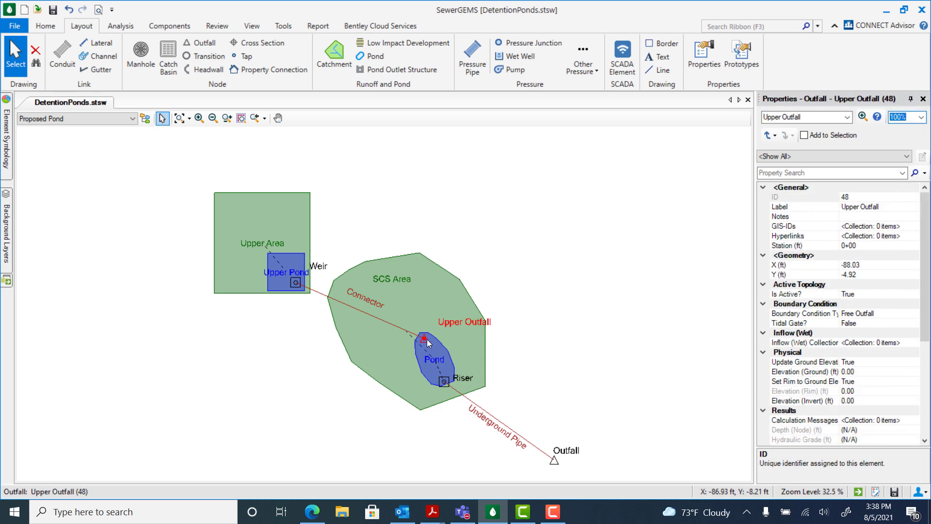
{"action": "left_click", "coordinate": [826, 314]}
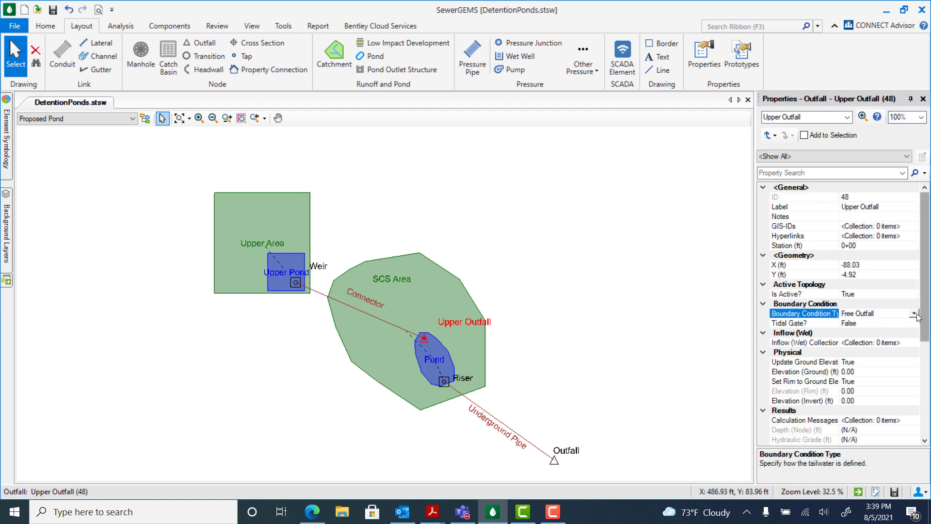
{"action": "left_click", "coordinate": [914, 315]}
{"action": "left_click", "coordinate": [889, 324]}
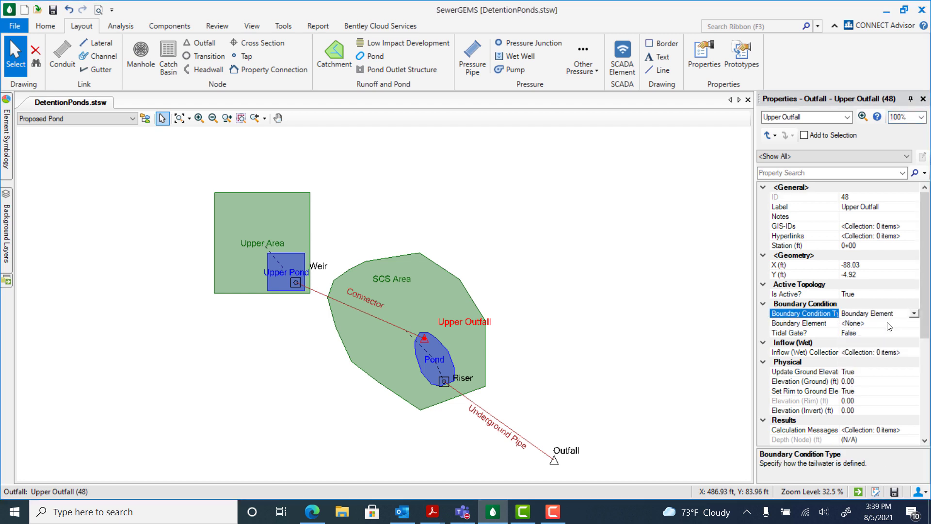
{"action": "left_click", "coordinate": [829, 324]}
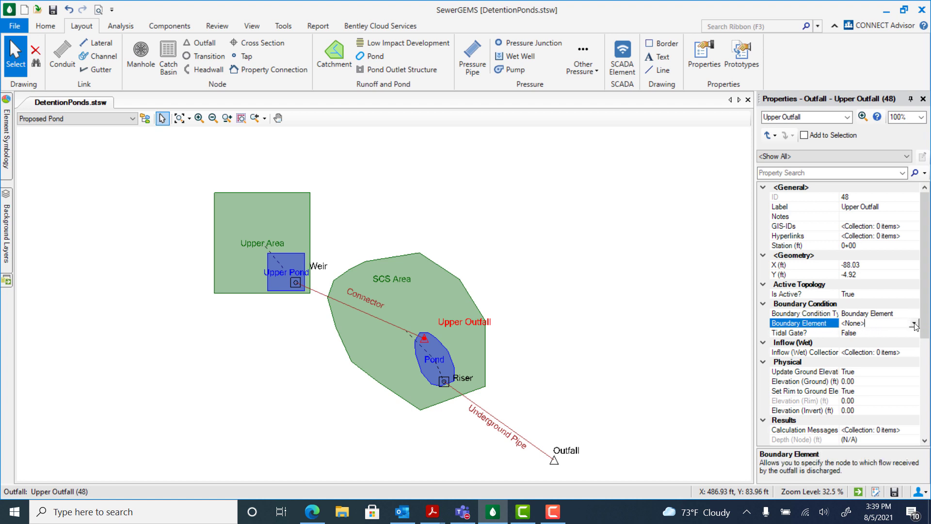
{"action": "left_click", "coordinate": [915, 323]}
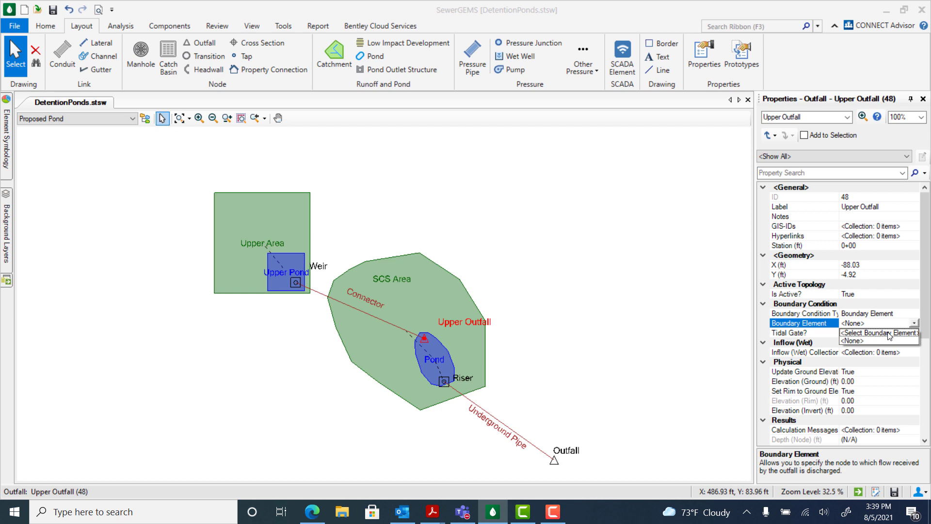
{"action": "left_click", "coordinate": [879, 333]}
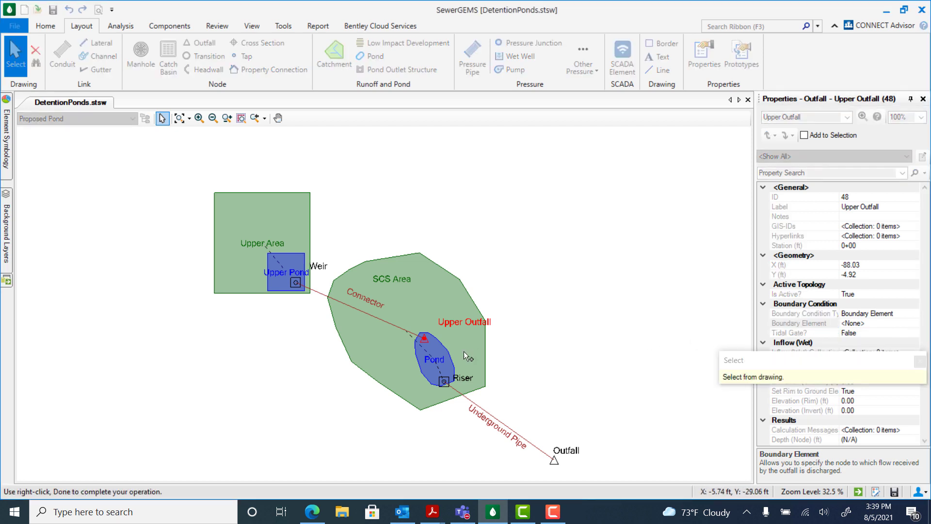
{"action": "left_click", "coordinate": [439, 361]}
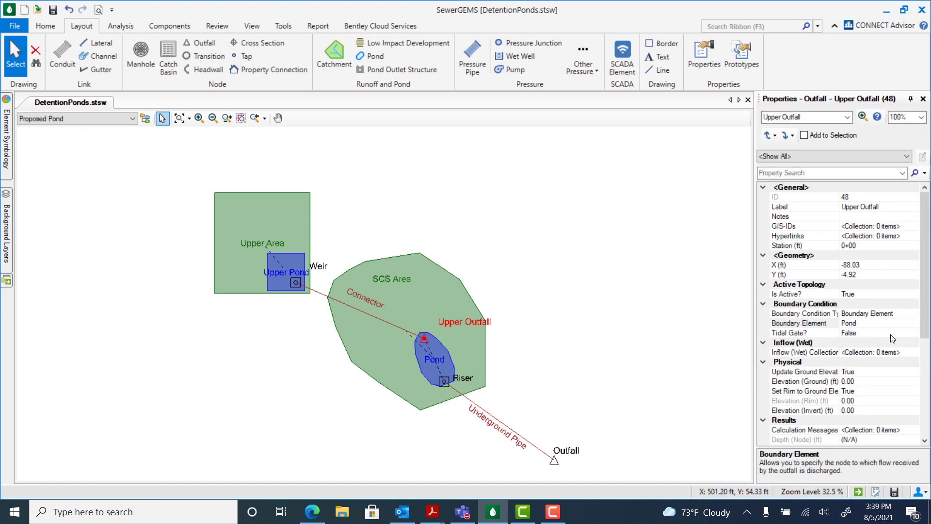
- Set the Upper Outfall's ground elevation to 105 ft and its invert elevation to 100 ft
{"action": "left_click", "coordinate": [850, 381]}
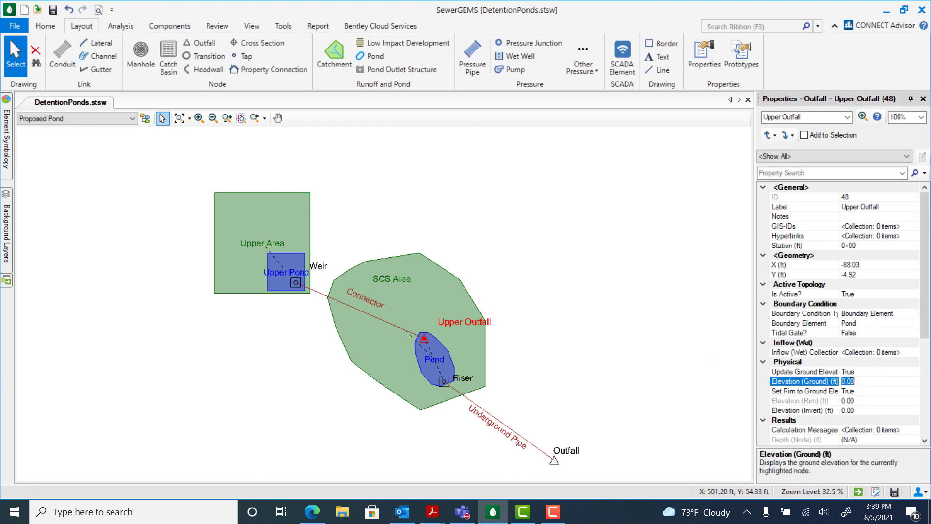
{"action": "type", "text": "105"}
{"action": "left_click", "coordinate": [851, 410]}
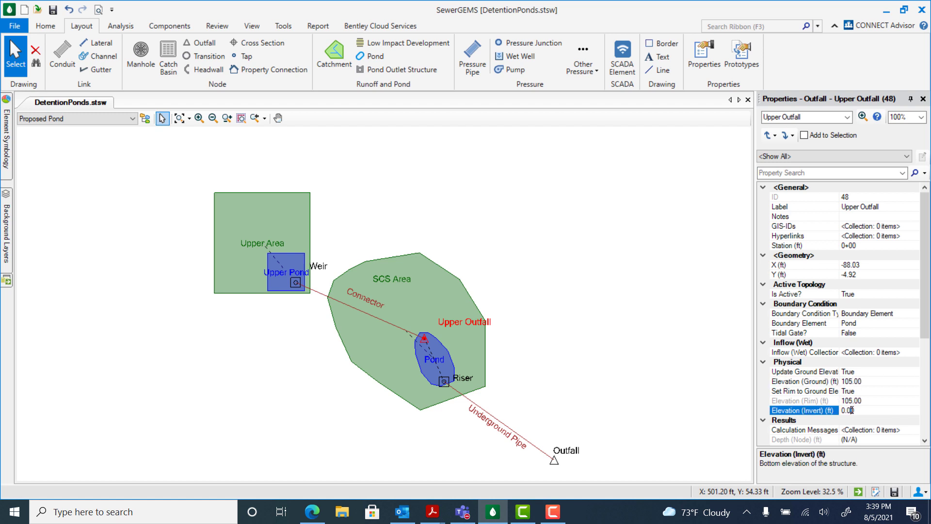
{"action": "left_click", "coordinate": [850, 410]}
{"action": "type", "text": "10"}
{"action": "left_click", "coordinate": [820, 361]}
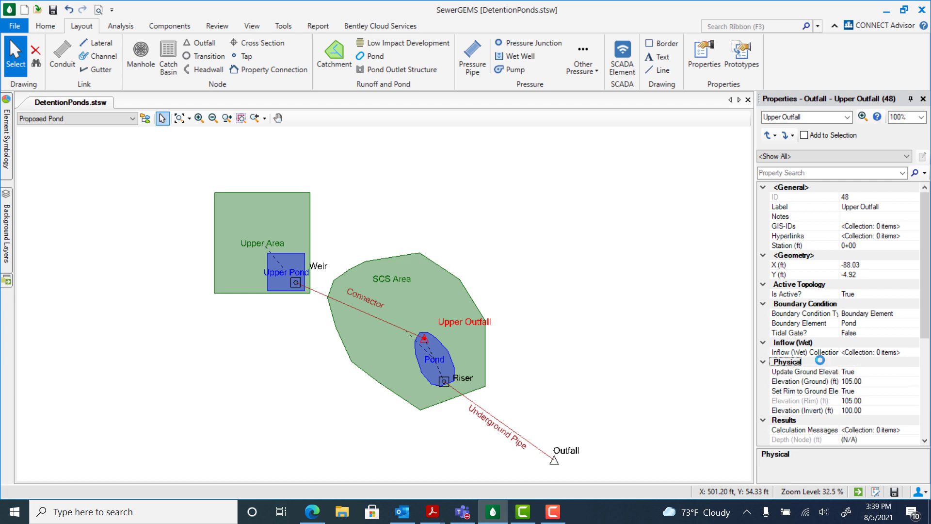
- Give the Weir outlet structure a ground elevation of 105.20 ft and assign Upper Pond as its upstream pond
{"action": "left_click", "coordinate": [295, 282]}
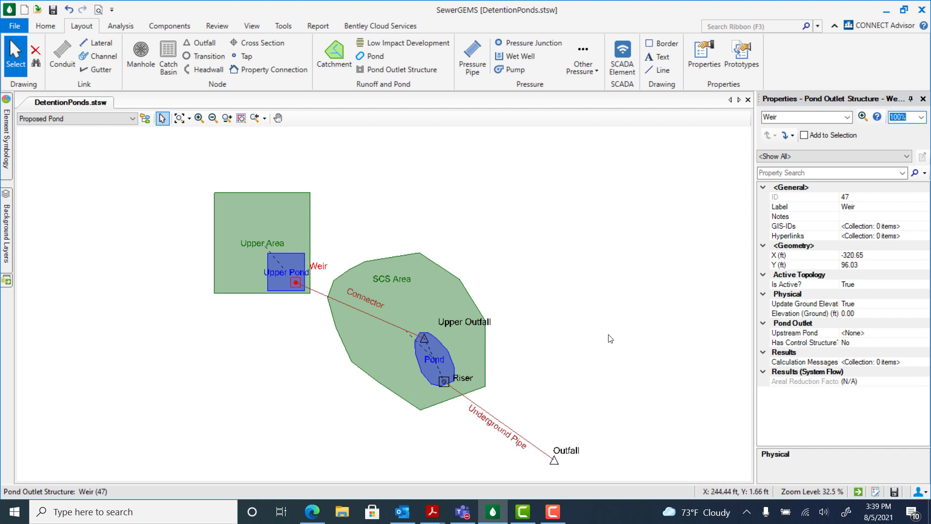
{"action": "left_click", "coordinate": [852, 314]}
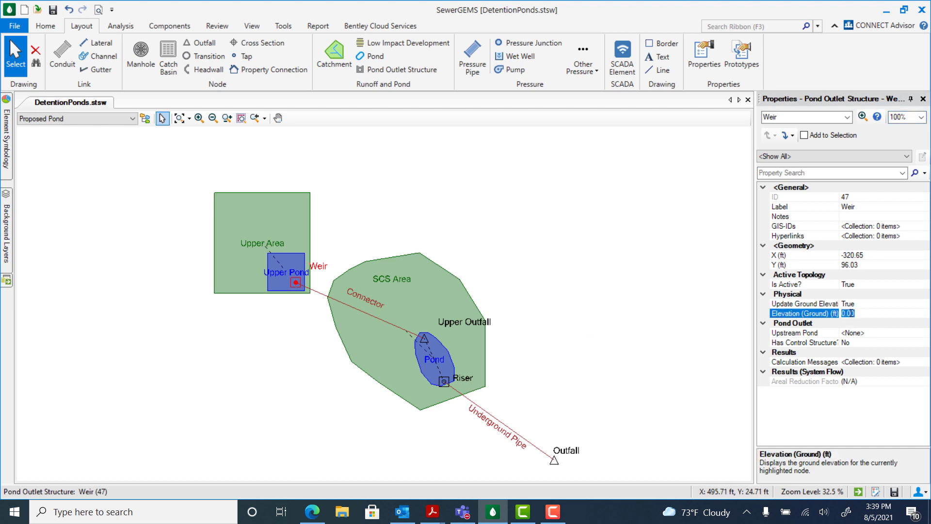
{"action": "type", "text": "105"}
{"action": "left_click", "coordinate": [899, 333]}
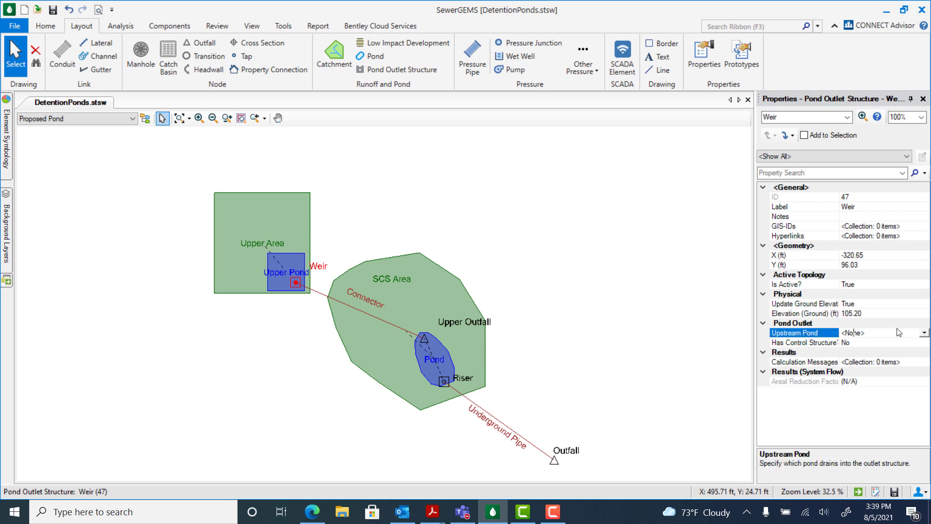
{"action": "left_click", "coordinate": [922, 332]}
{"action": "left_click", "coordinate": [860, 343]}
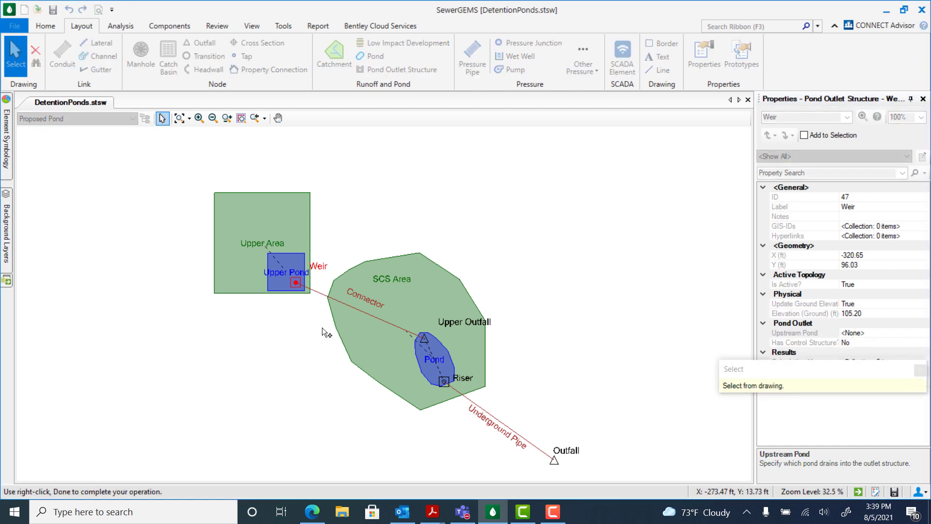
{"action": "left_click", "coordinate": [287, 261]}
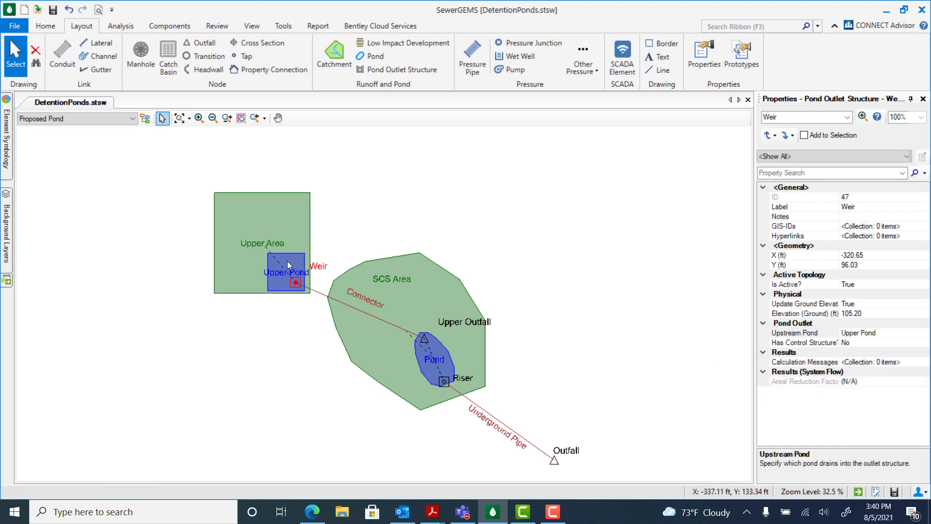
- Specify that the Weir outlet structure has a control structure
{"action": "left_click", "coordinate": [868, 343]}
{"action": "left_click", "coordinate": [925, 343]}
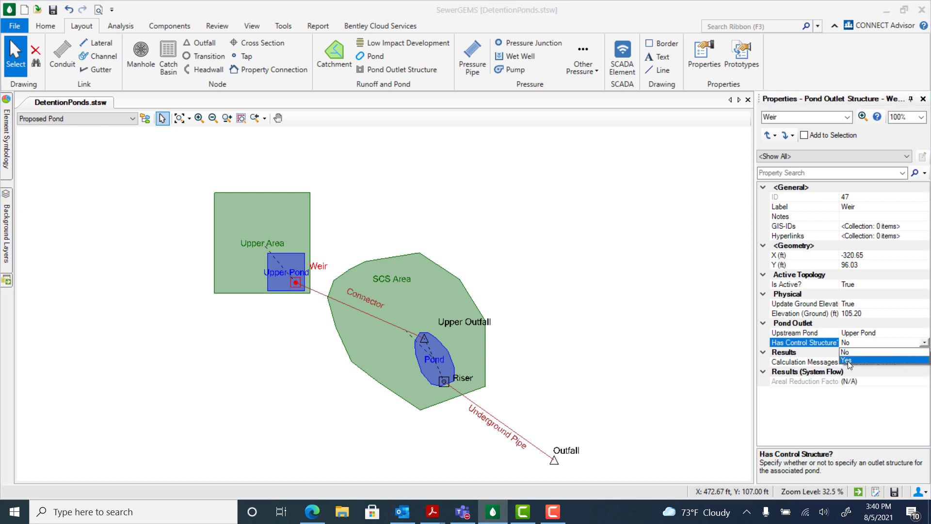
{"action": "left_click", "coordinate": [847, 361]}
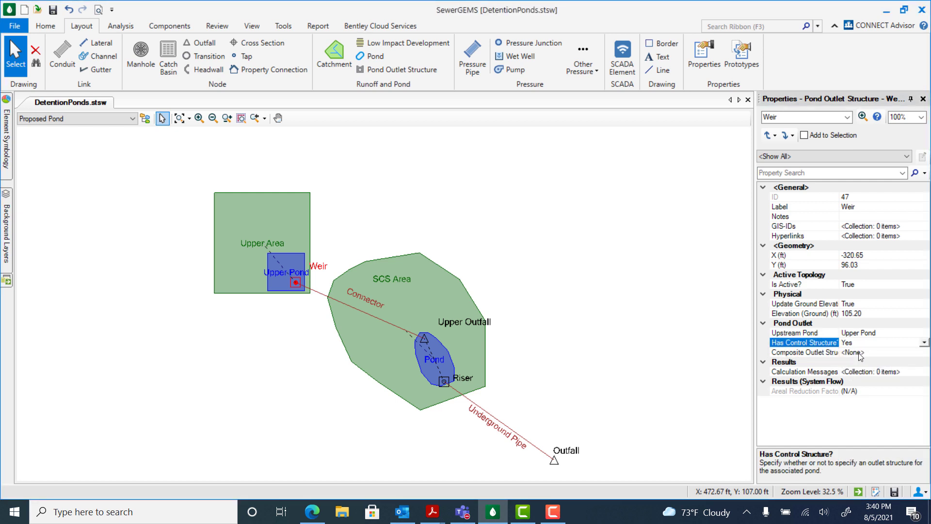
- Create a new composite outlet structure for the Weir and name it Upper Pond Outlet
{"action": "left_click", "coordinate": [858, 352]}
{"action": "left_click", "coordinate": [925, 354]}
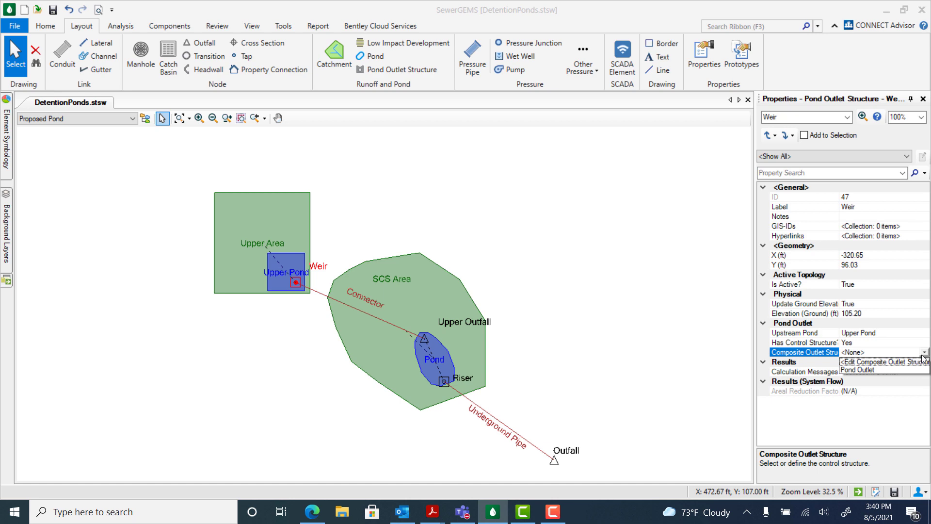
{"action": "left_click", "coordinate": [873, 364]}
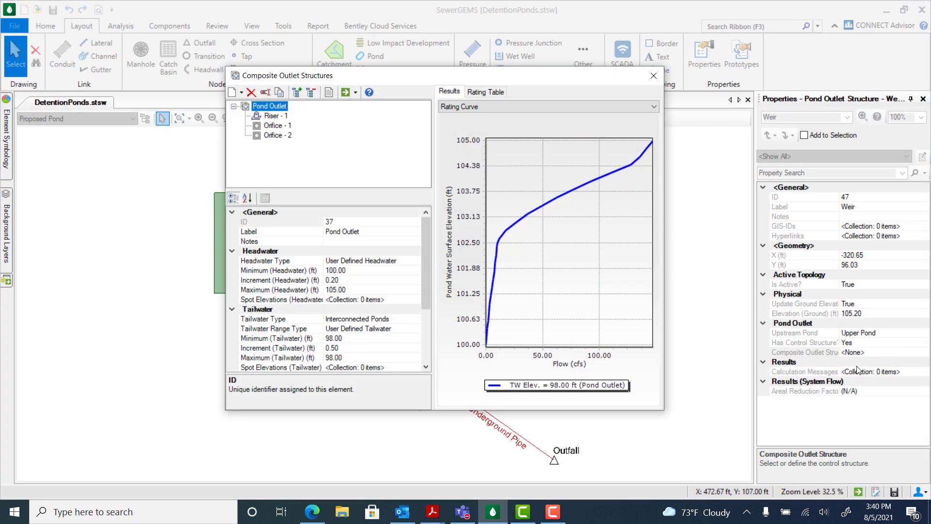
{"action": "left_click", "coordinate": [241, 92]}
{"action": "left_click", "coordinate": [291, 106]}
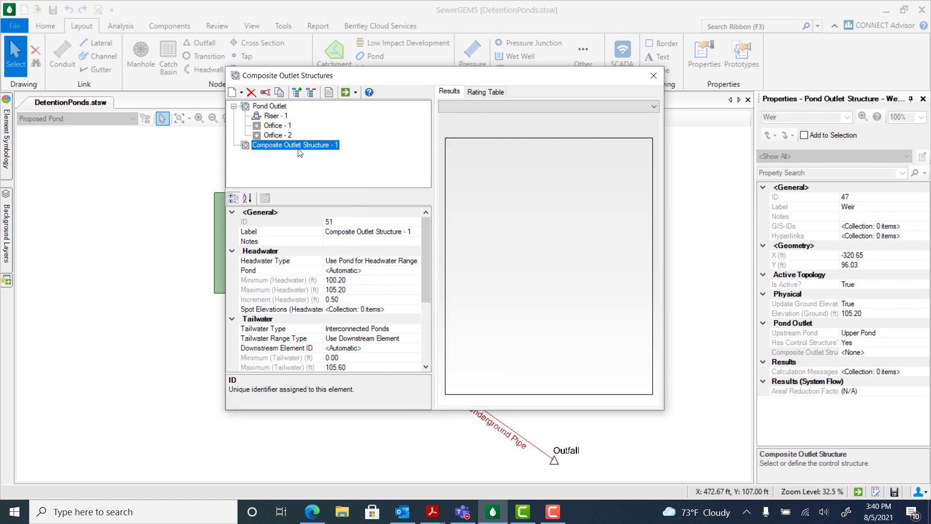
{"action": "left_click", "coordinate": [297, 146]}
{"action": "type", "text": "Upper Pond Outlet"}
{"action": "key", "text": "Return"}
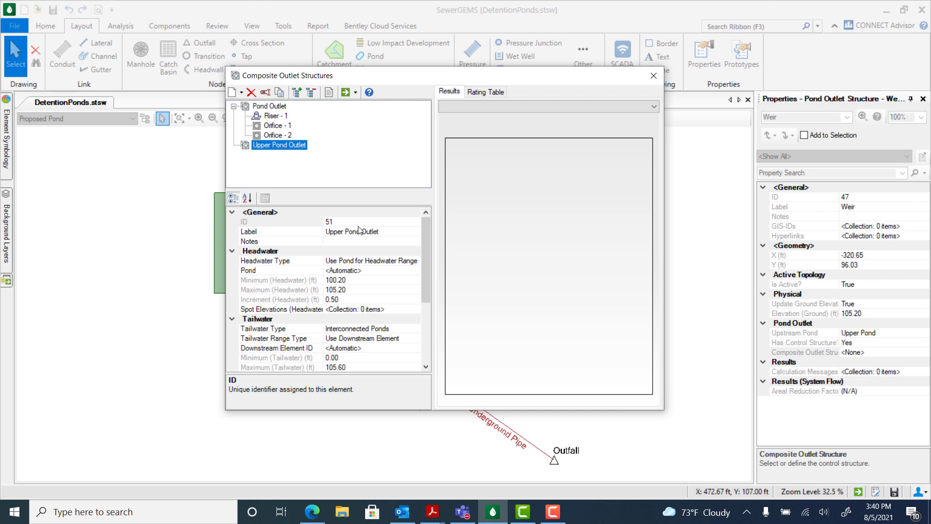
- Set Upper Pond Outlet's headwater pond to Upper Pond and its tailwater downstream element to Pond, picking both from the drawing
{"action": "left_click", "coordinate": [345, 270]}
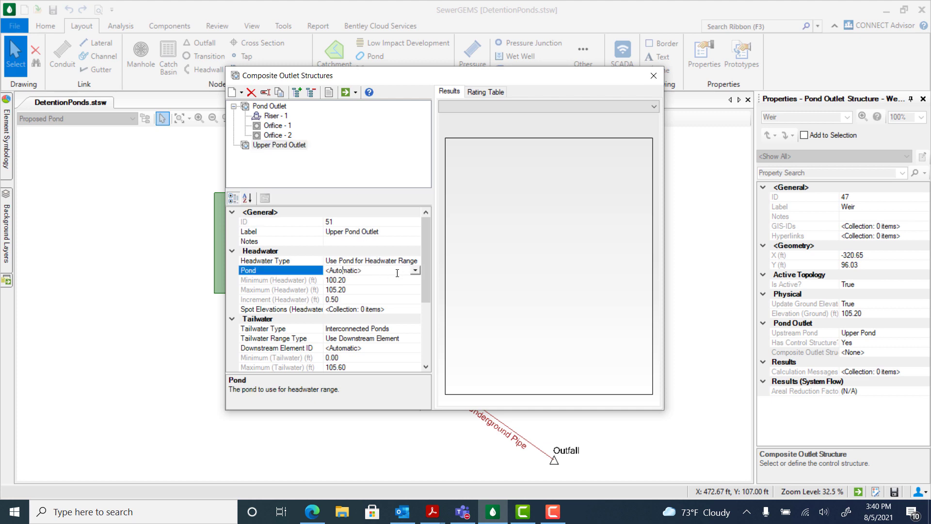
{"action": "left_click", "coordinate": [415, 271]}
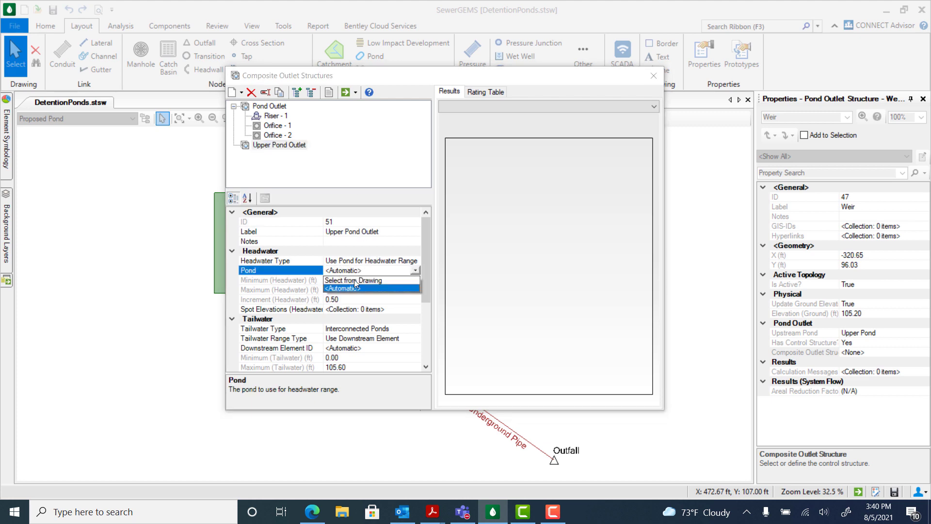
{"action": "left_click", "coordinate": [356, 284]}
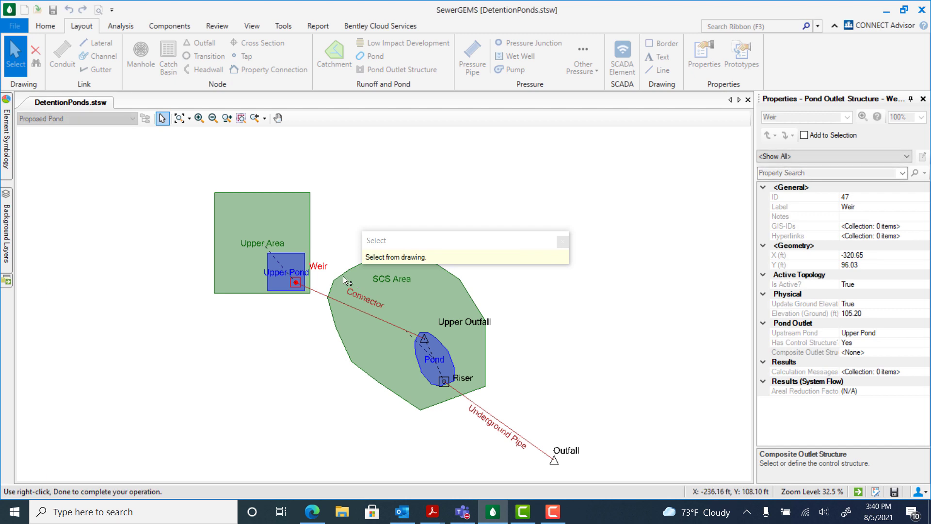
{"action": "left_click", "coordinate": [291, 261]}
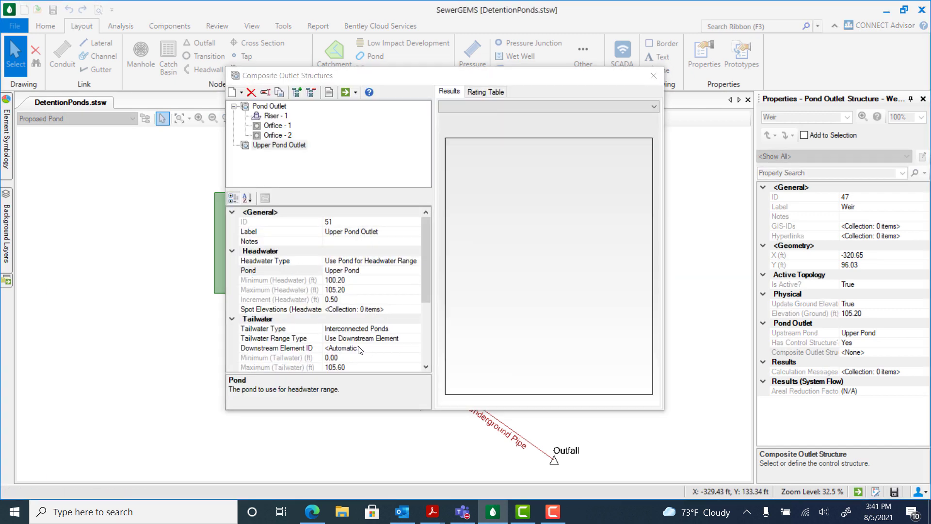
{"action": "left_click", "coordinate": [341, 348]}
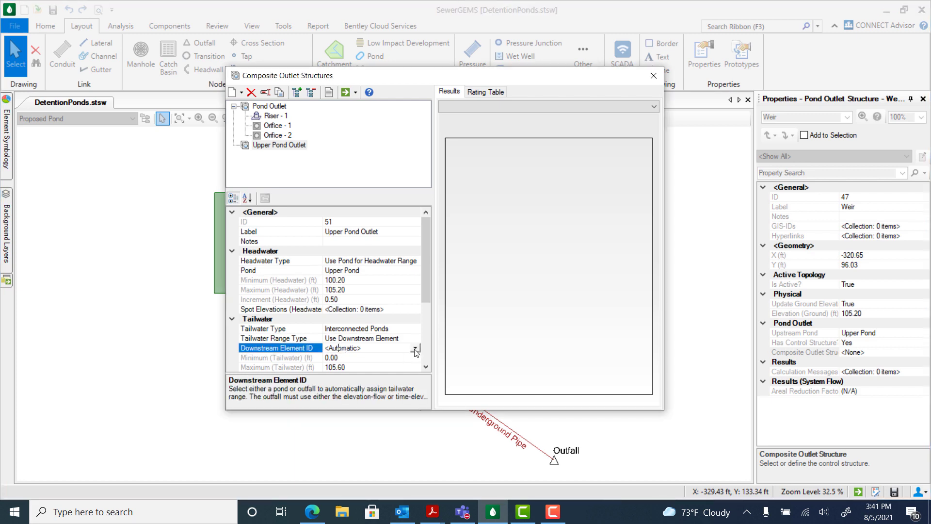
{"action": "left_click", "coordinate": [416, 348]}
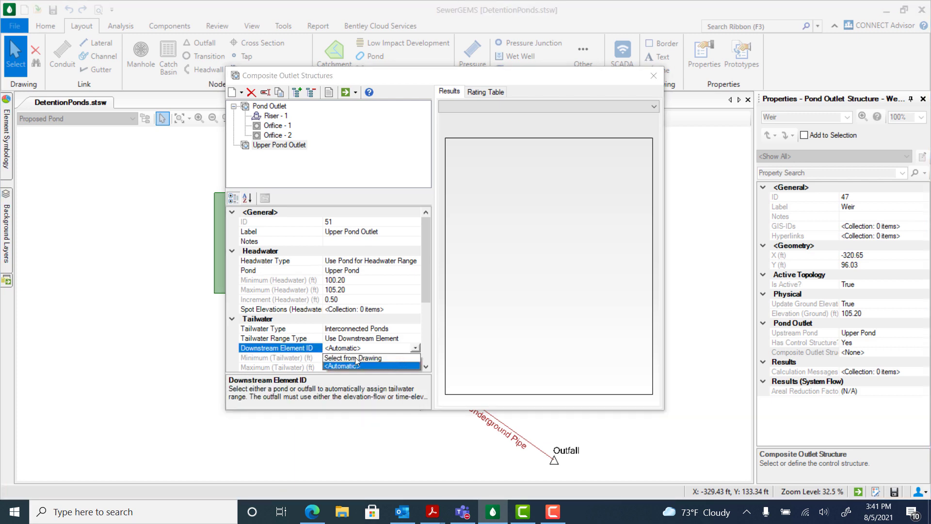
{"action": "left_click", "coordinate": [355, 357]}
{"action": "left_click", "coordinate": [445, 363]}
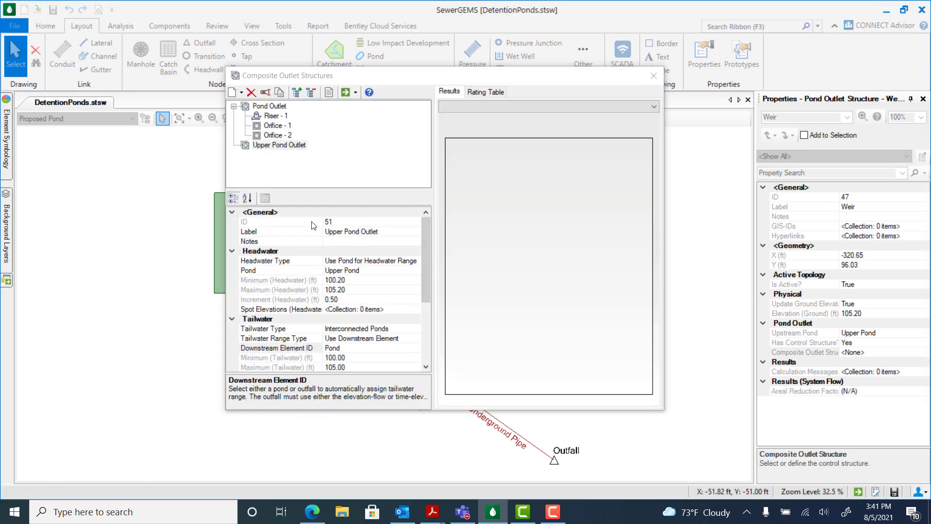
- Add a weir component to Upper Pond Outlet and set its flow direction to Forward Flow Only
{"action": "left_click", "coordinate": [286, 146]}
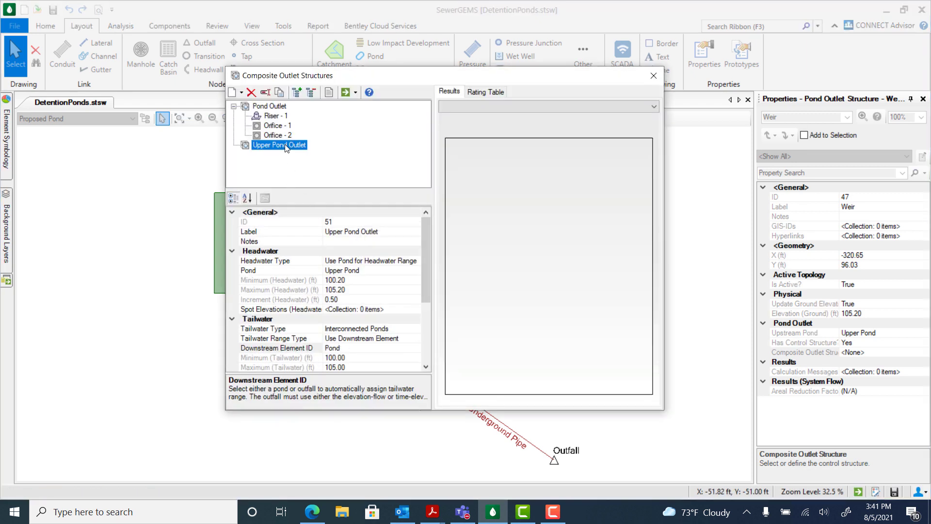
{"action": "left_click", "coordinate": [242, 93]}
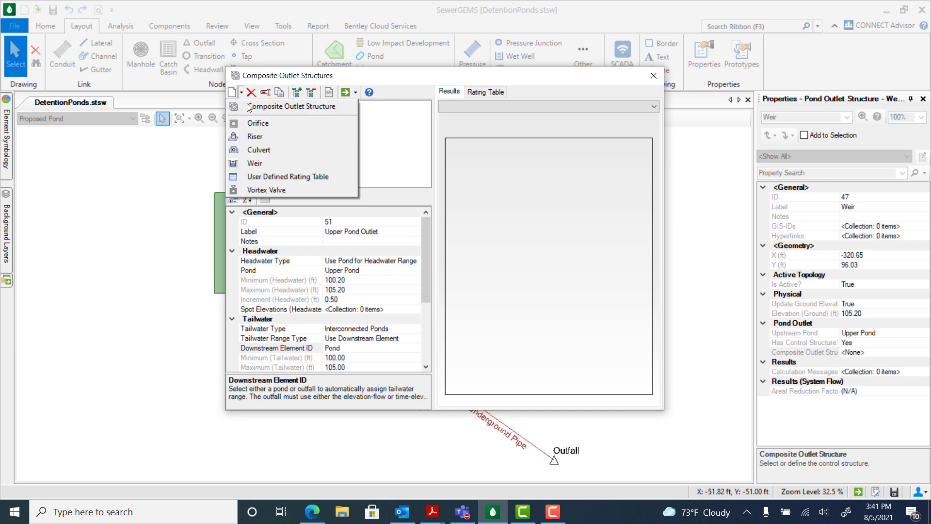
{"action": "left_click", "coordinate": [254, 164]}
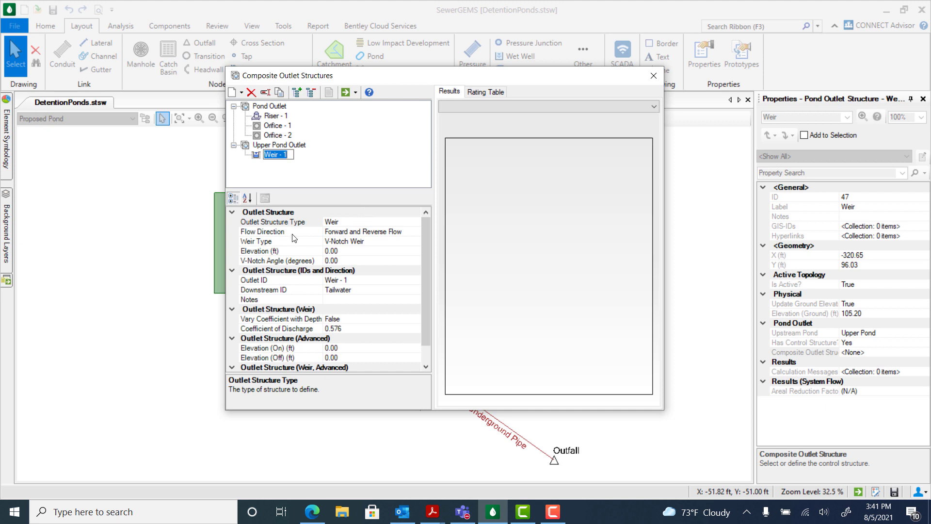
{"action": "left_click", "coordinate": [353, 233]}
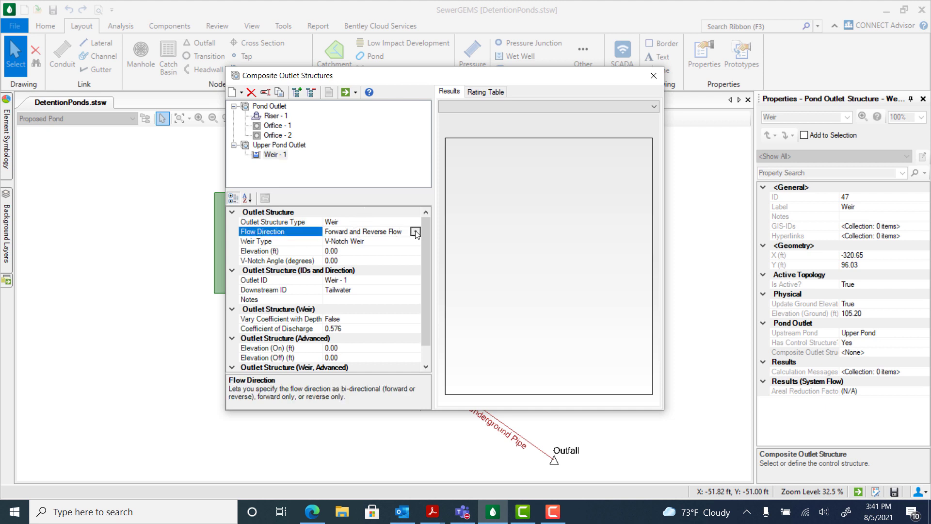
{"action": "left_click", "coordinate": [355, 232]}
{"action": "left_click", "coordinate": [358, 249]}
- Set the V-notch weir's elevation to 103.50 ft and its notch angle to 90 degrees
{"action": "left_click", "coordinate": [335, 252]}
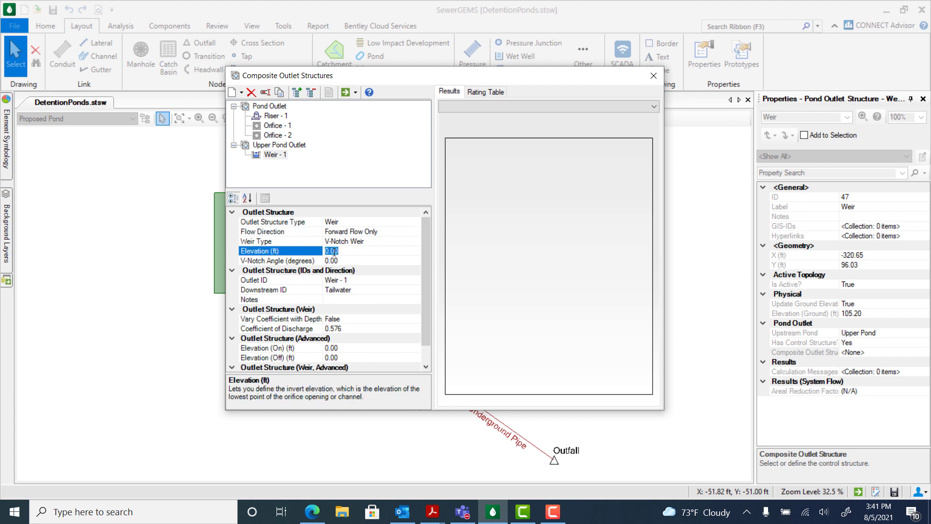
{"action": "type", "text": "103"}
{"action": "left_click", "coordinate": [333, 262]}
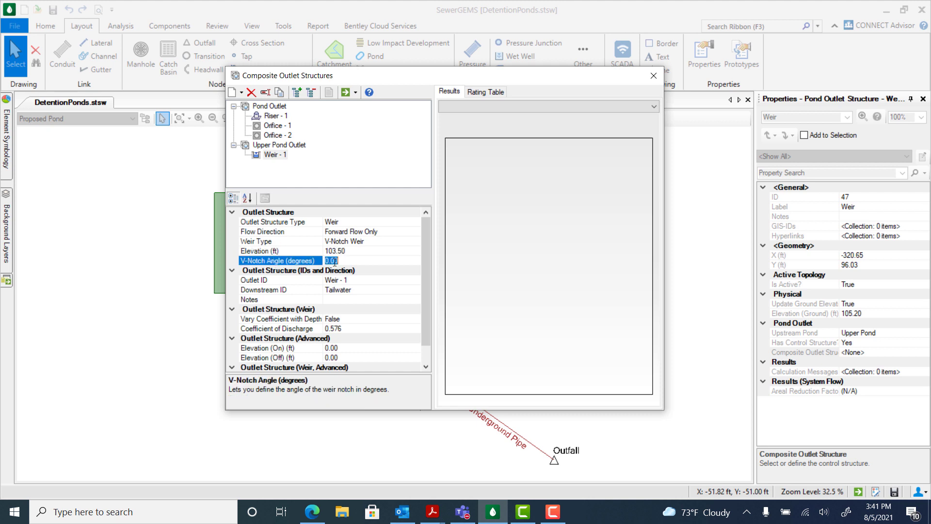
{"action": "type", "text": "90"}
{"action": "left_click", "coordinate": [334, 329]}
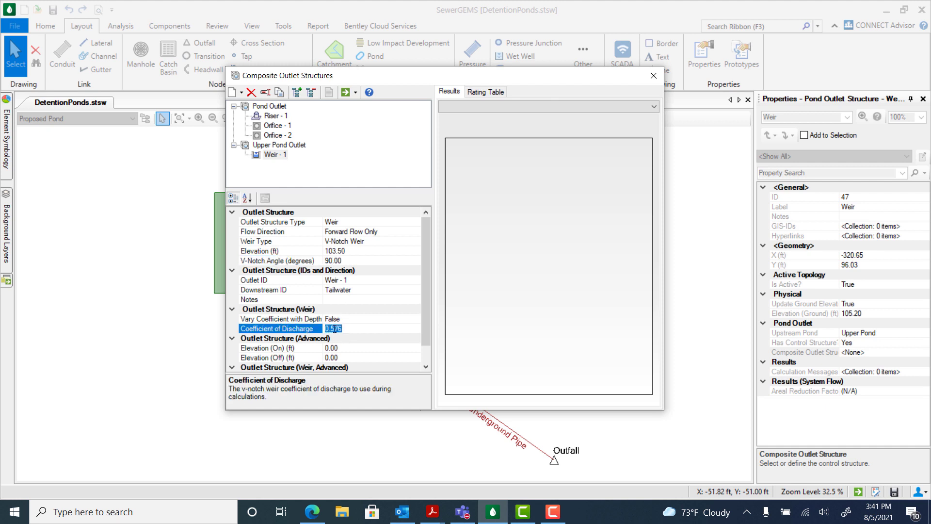
- Set the V-notch weir's coefficient of discharge to 2.5 and add an orifice component to Upper Pond Outlet
{"action": "type", "text": "2.5"}
{"action": "left_click_drag", "start_coordinate": [424, 322], "coordinate": [424, 330]}
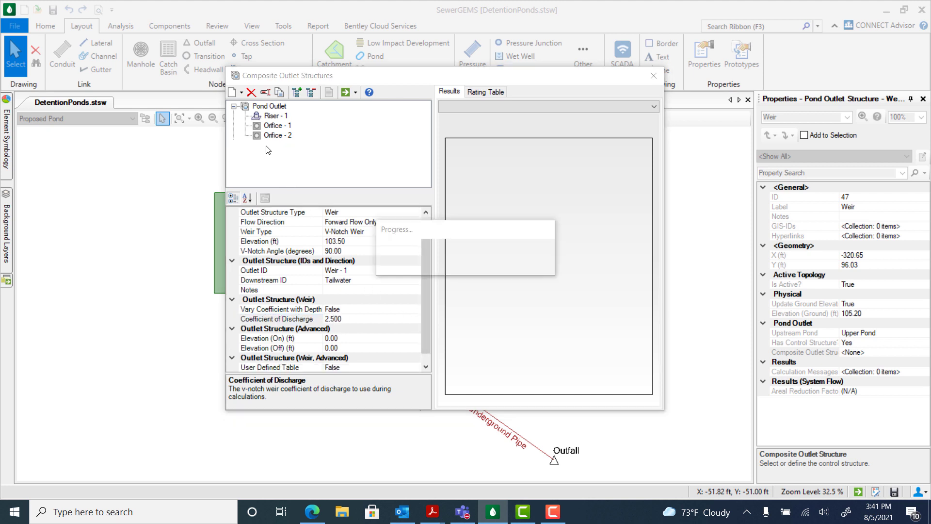
{"action": "left_click", "coordinate": [279, 144]}
{"action": "left_click", "coordinate": [241, 92]}
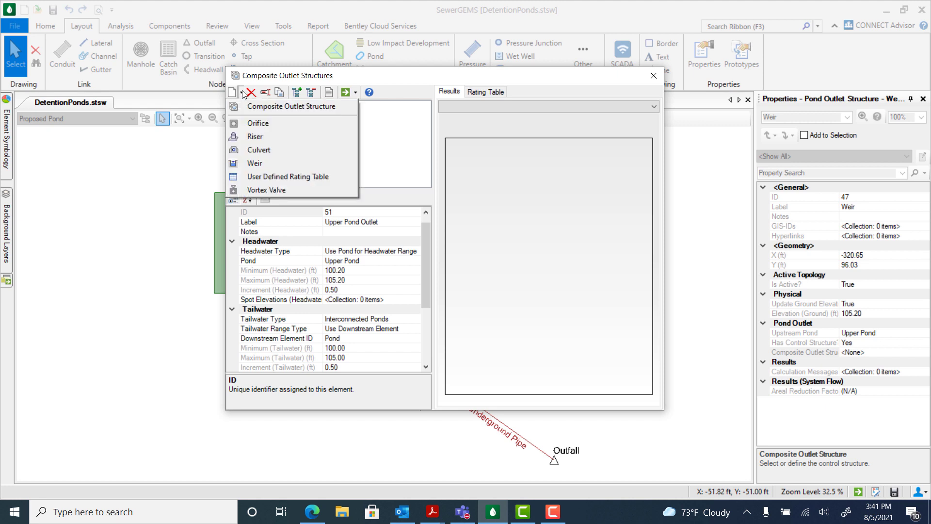
{"action": "left_click", "coordinate": [241, 93]}
{"action": "left_click", "coordinate": [241, 95]}
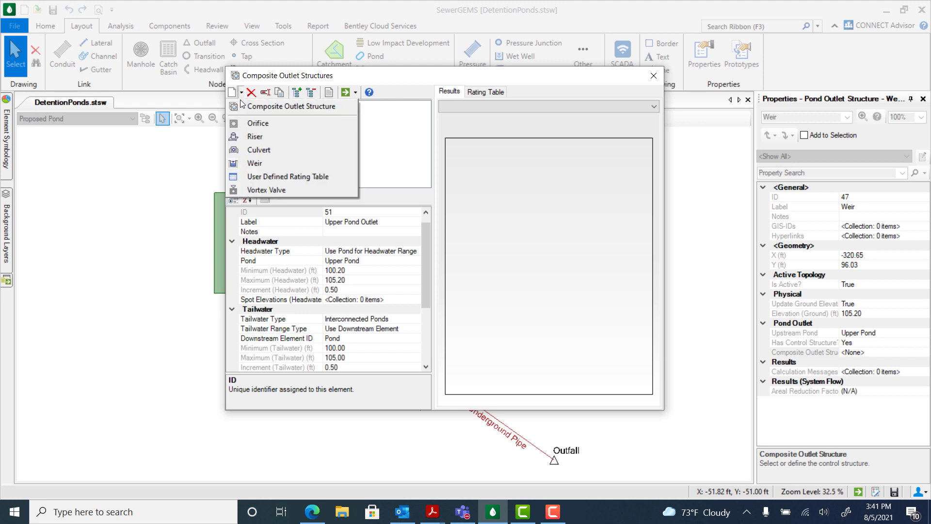
{"action": "left_click", "coordinate": [244, 124]}
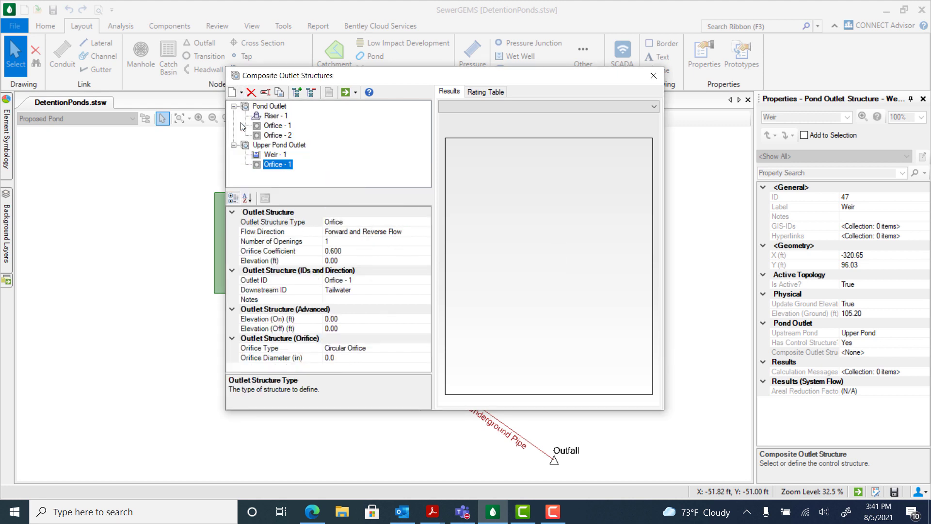
- Set the new Upper Pond Outlet orifice to Forward Flow Only with an orifice coefficient of 0.65
{"action": "left_click", "coordinate": [351, 233]}
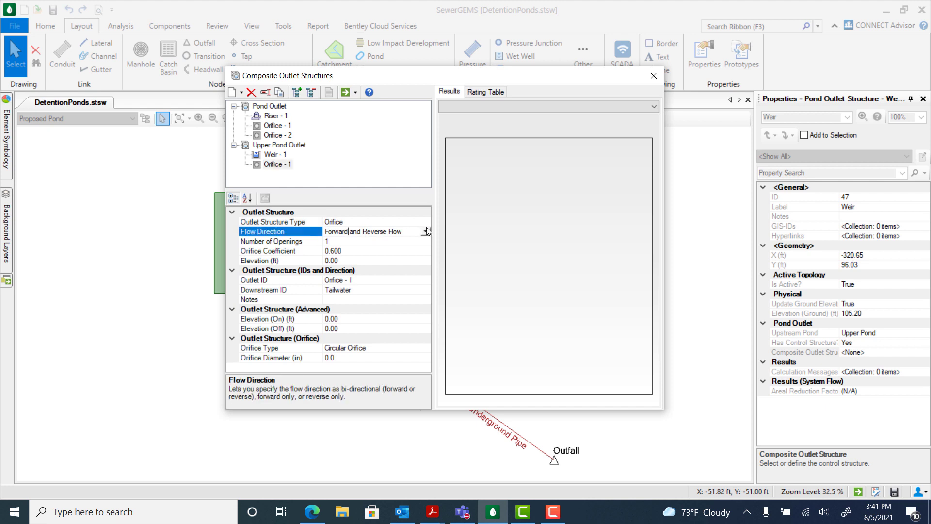
{"action": "left_click", "coordinate": [426, 233]}
{"action": "left_click", "coordinate": [363, 250]}
{"action": "left_click", "coordinate": [335, 251]}
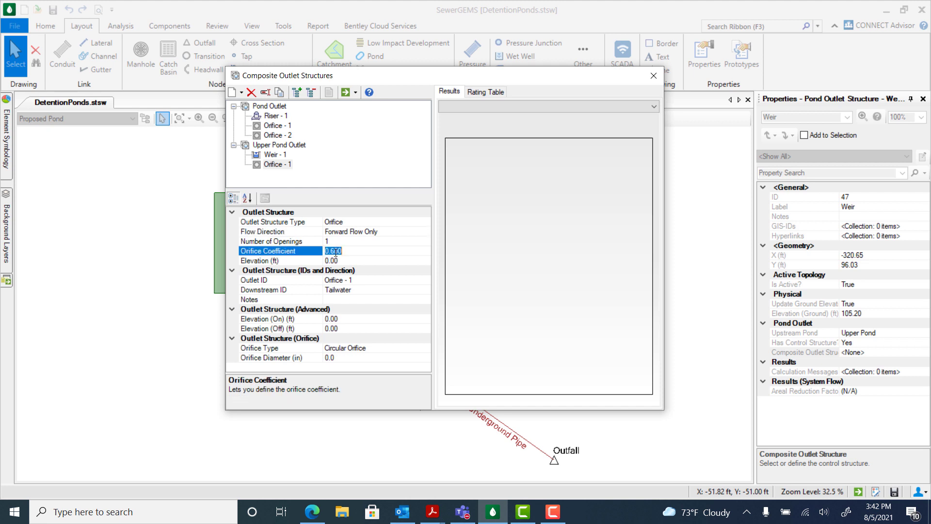
{"action": "type", "text": "0."}
- Set the circular orifice's elevation to 100.50 ft and its diameter to 8 in, and close the composite outlet structures
{"action": "left_click", "coordinate": [334, 262]}
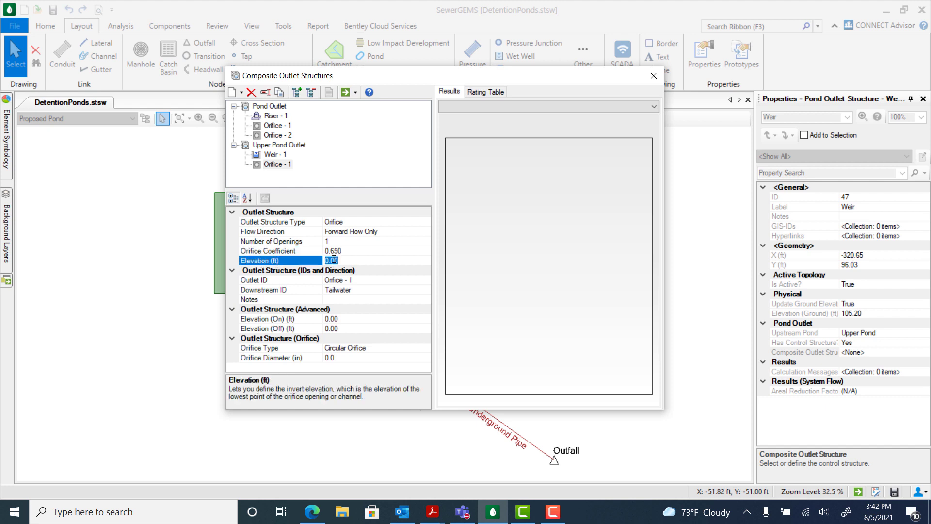
{"action": "type", "text": "10"}
{"action": "left_click", "coordinate": [330, 359]}
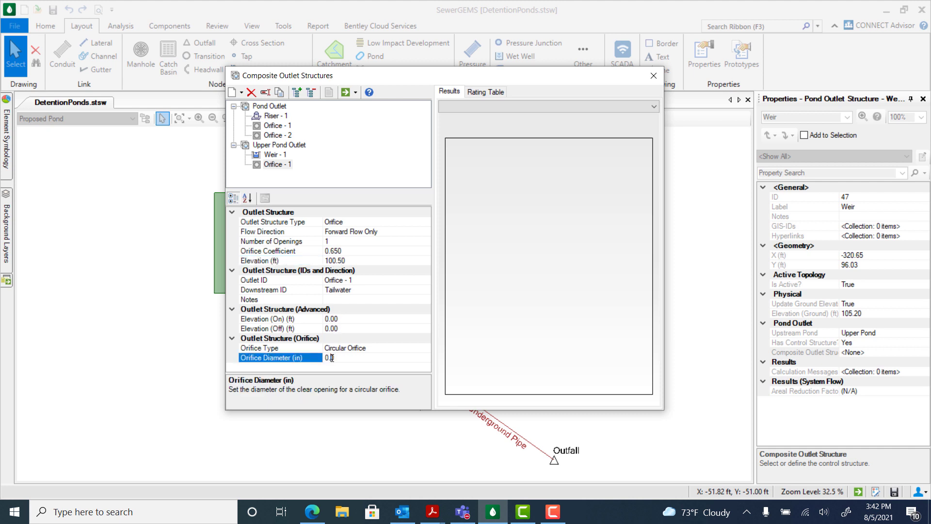
{"action": "left_click", "coordinate": [332, 358]}
{"action": "type", "text": "8"}
{"action": "left_click", "coordinate": [326, 340]}
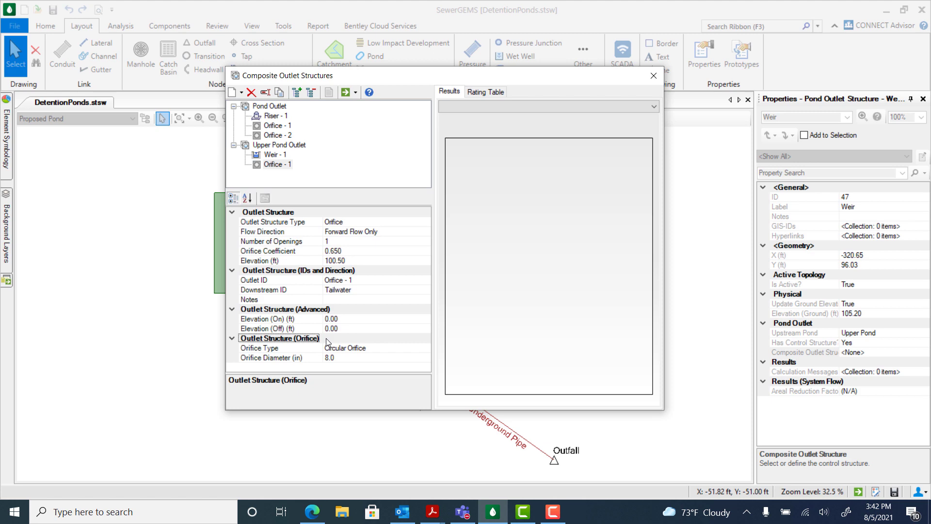
{"action": "left_click", "coordinate": [652, 76]}
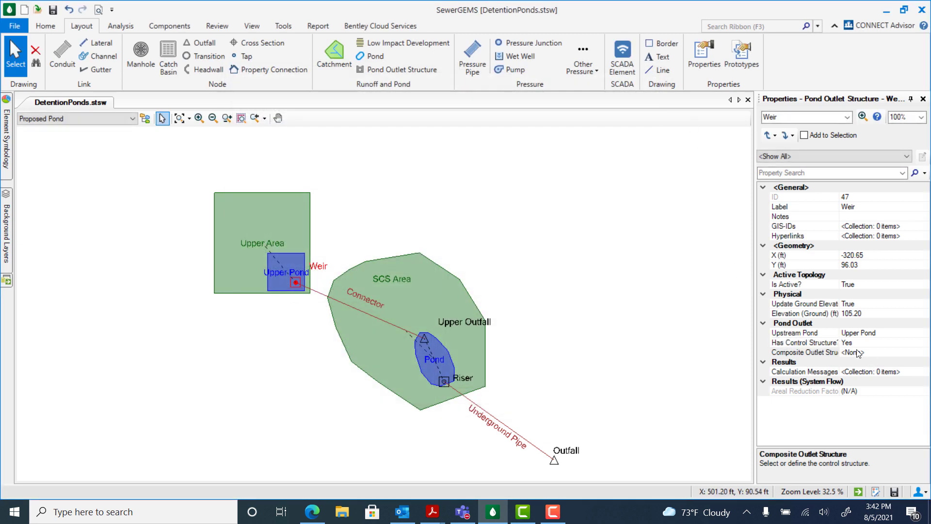
- Assign Upper Pond Outlet as the composite outlet structure of the Weir
{"action": "left_click", "coordinate": [805, 352]}
{"action": "left_click", "coordinate": [924, 352]}
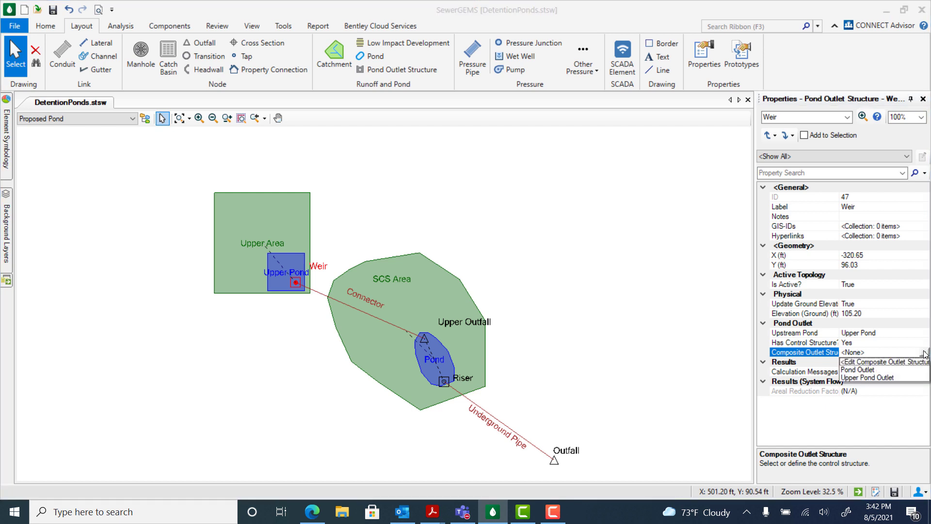
{"action": "left_click", "coordinate": [870, 377]}
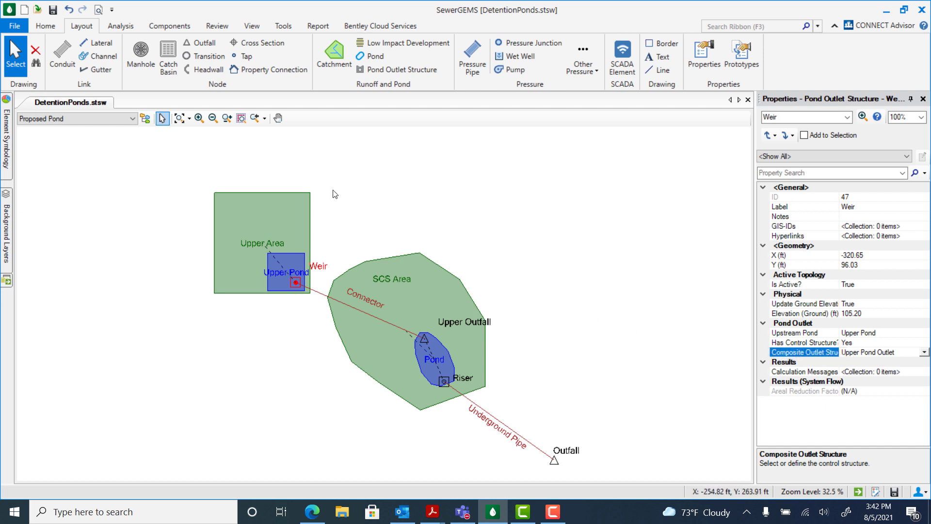
- Compute the Proposed Pond scenario and dismiss the calculation executive summary
{"action": "left_click", "coordinate": [126, 28]}
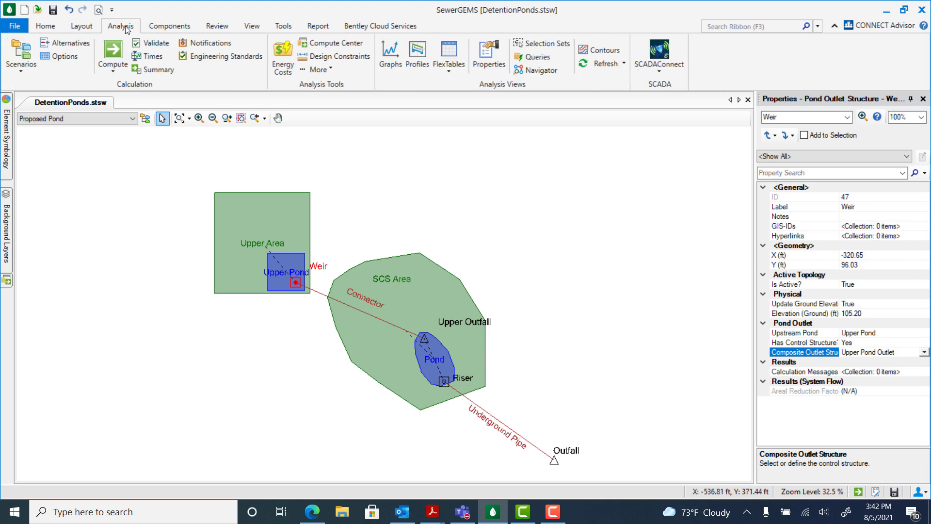
{"action": "left_click", "coordinate": [115, 50]}
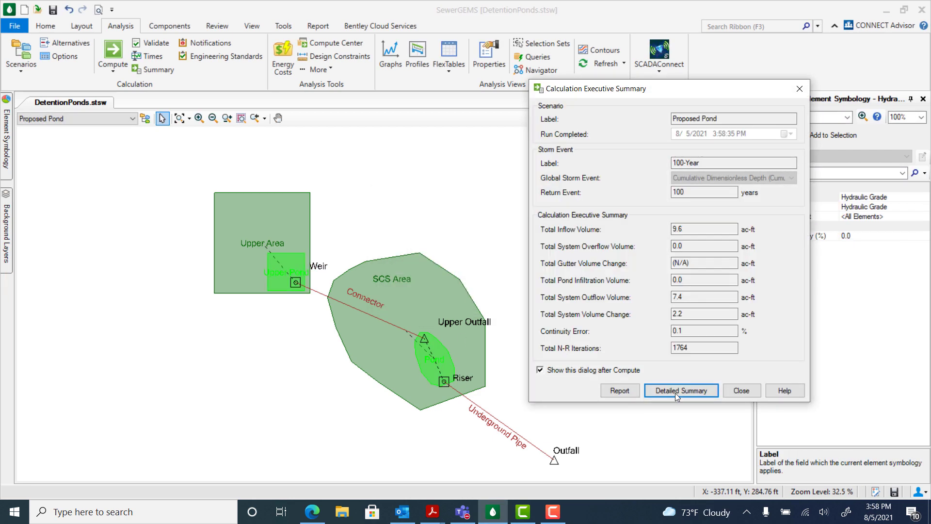
{"action": "left_click", "coordinate": [741, 391]}
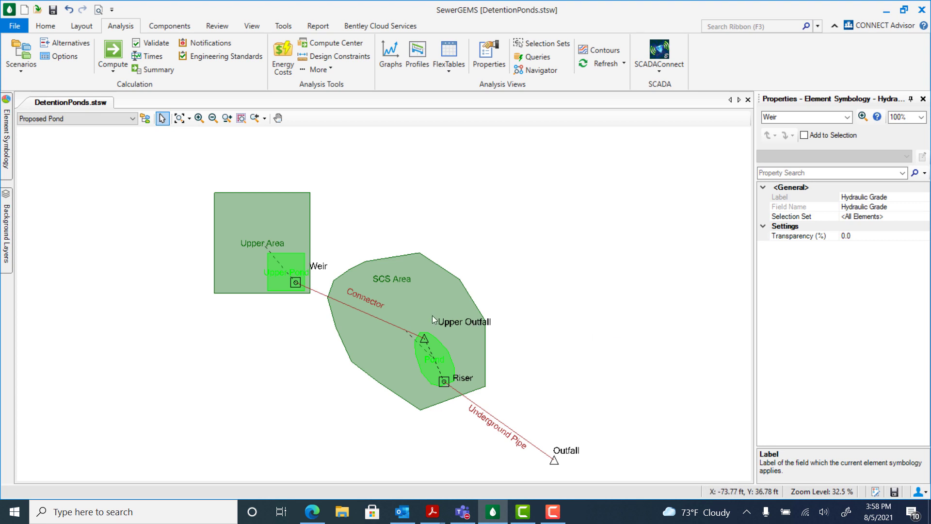
- Examine the rating curves of the Weir's Upper Pond Outlet composite structure
{"action": "left_click", "coordinate": [295, 282]}
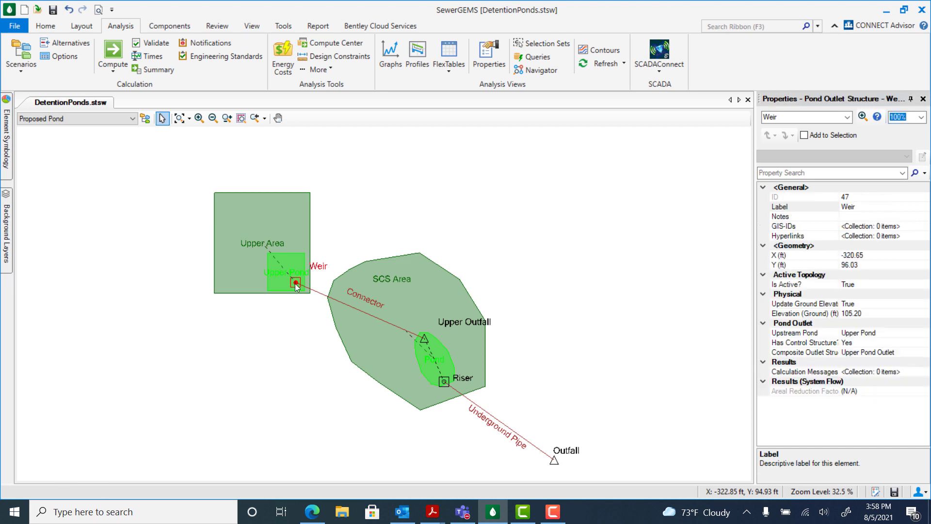
{"action": "left_click", "coordinate": [865, 352]}
{"action": "left_click", "coordinate": [866, 353]}
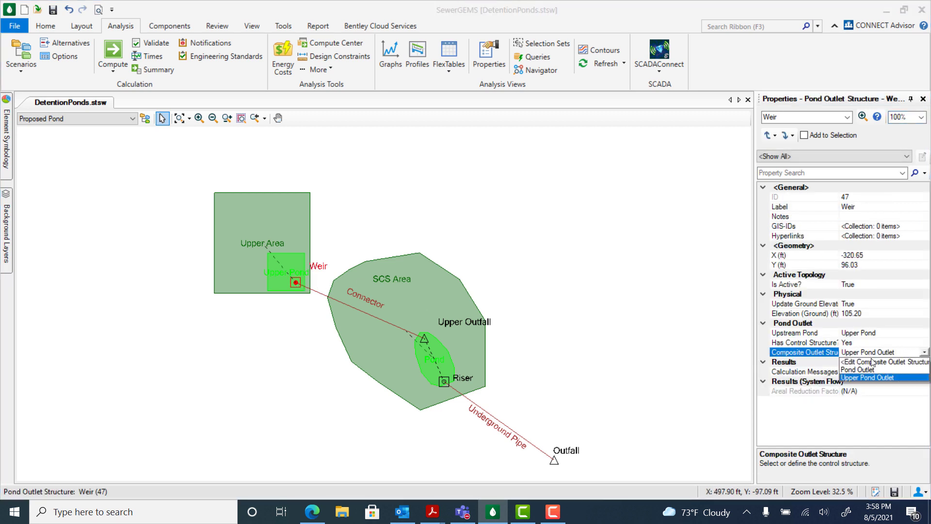
{"action": "left_click", "coordinate": [871, 362]}
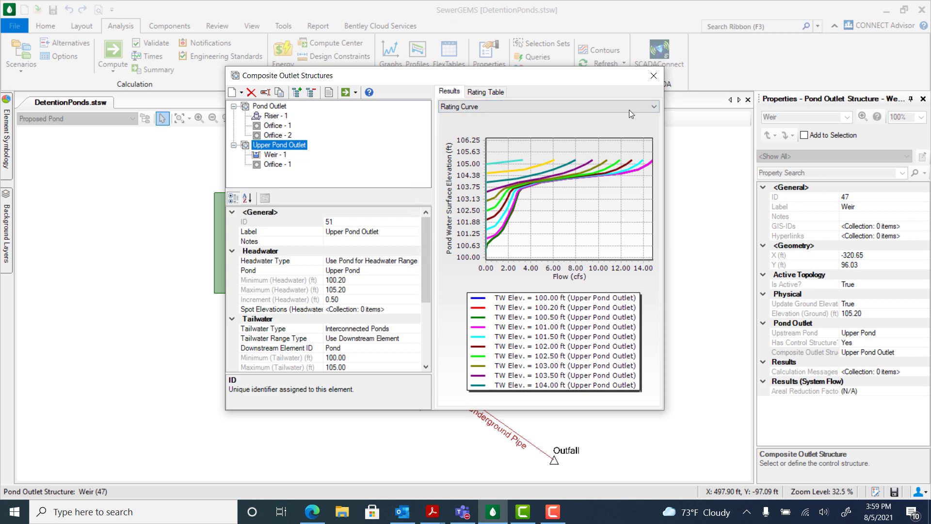
{"action": "left_click", "coordinate": [653, 78]}
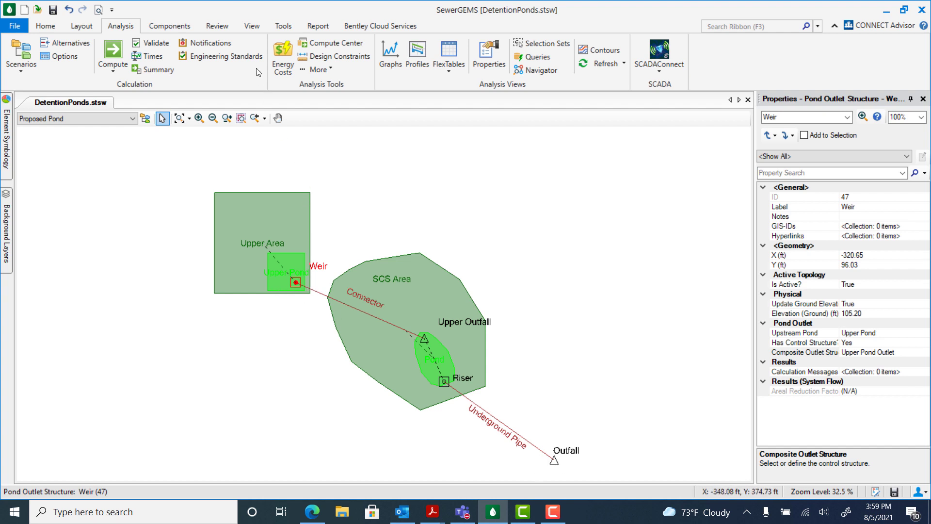
- Create a new profile running from Upper Pond to Outfall, picking both ends from the drawing
{"action": "left_click", "coordinate": [253, 26]}
{"action": "left_click", "coordinate": [250, 50]}
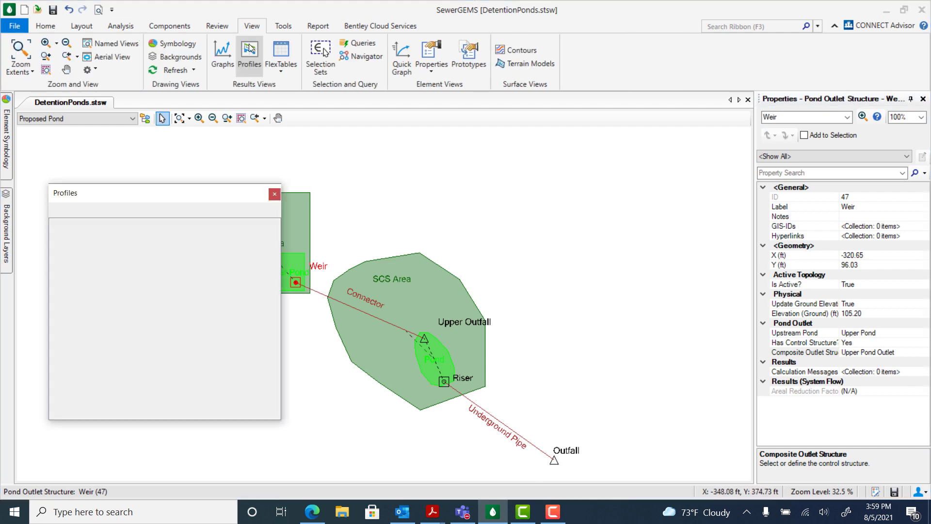
{"action": "left_click", "coordinate": [55, 210]}
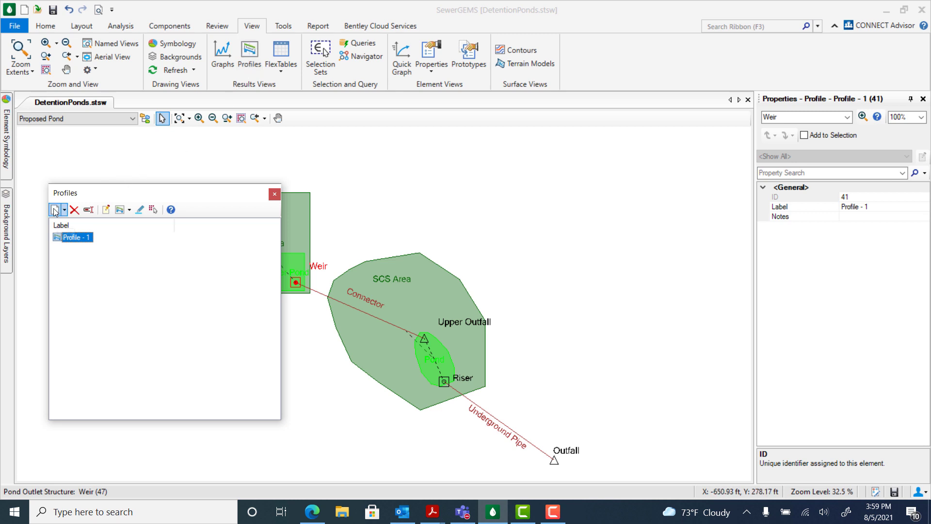
{"action": "left_click", "coordinate": [781, 166]}
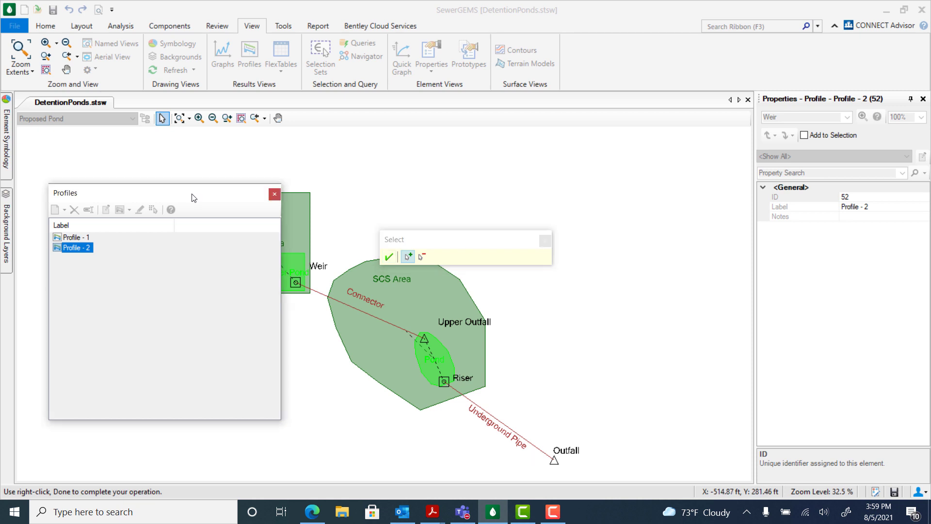
{"action": "left_click_drag", "start_coordinate": [193, 198], "coordinate": [149, 174]}
{"action": "left_click", "coordinate": [288, 264]}
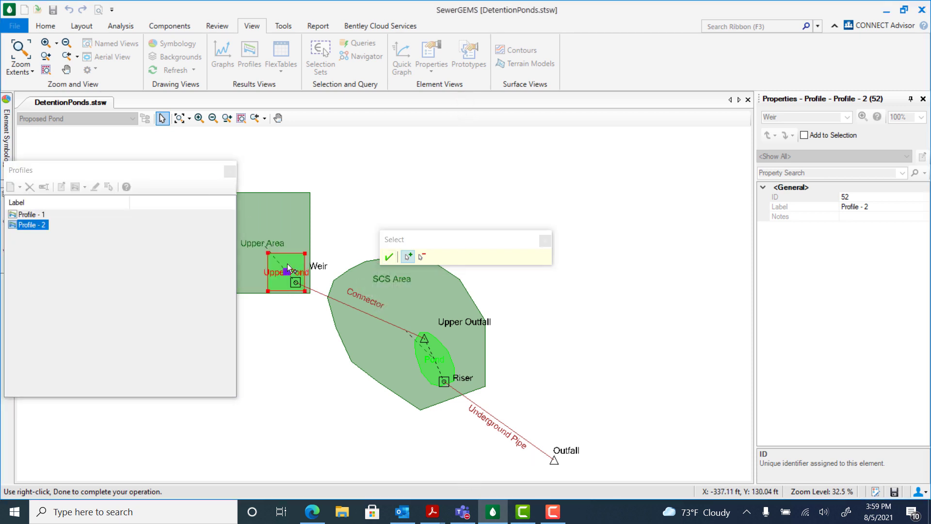
{"action": "left_click", "coordinate": [555, 460]}
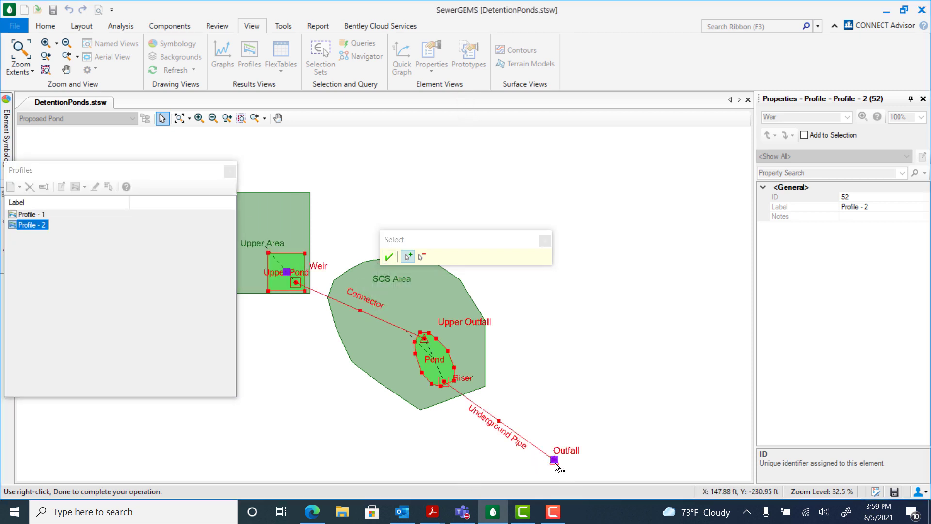
{"action": "left_click", "coordinate": [389, 257]}
{"action": "left_click", "coordinate": [388, 257]}
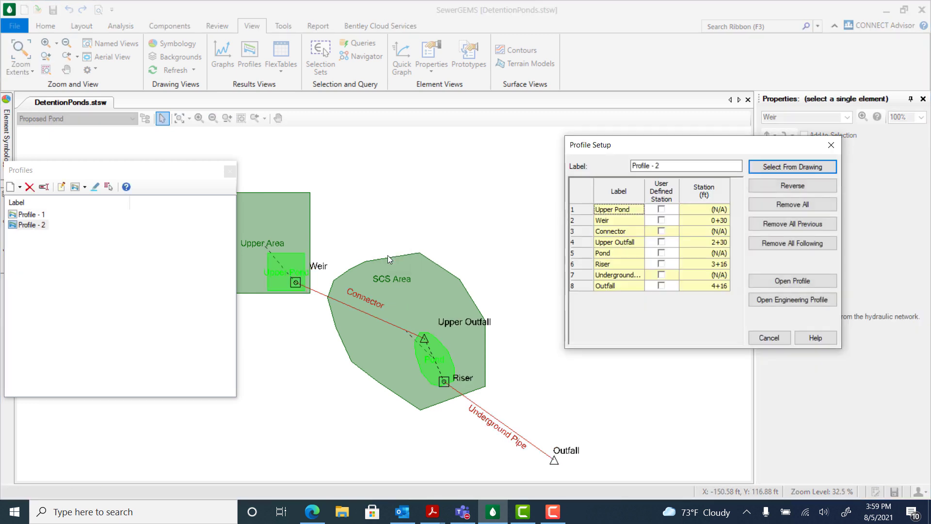
- View the new profile and animate its water levels over time to examine how the two ponds interact
{"action": "left_click", "coordinate": [781, 285]}
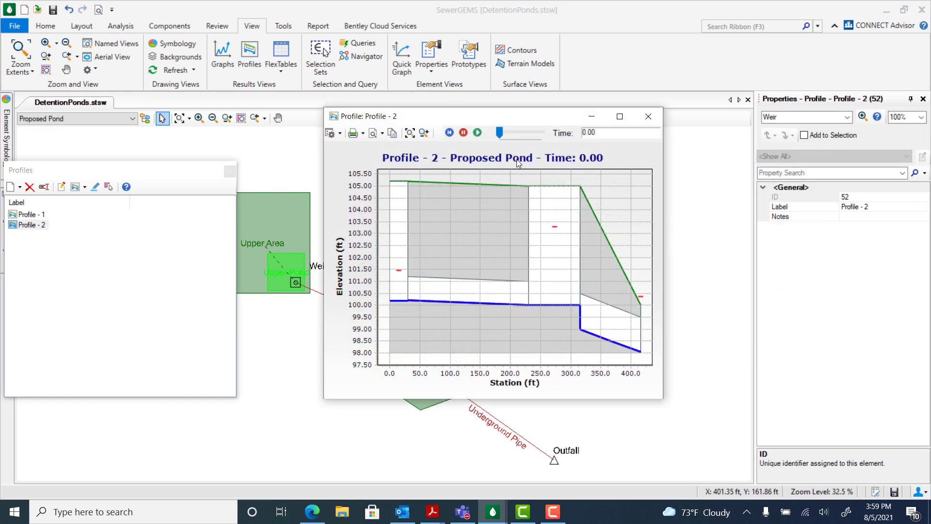
{"action": "left_click_drag", "start_coordinate": [505, 133], "coordinate": [518, 135]}
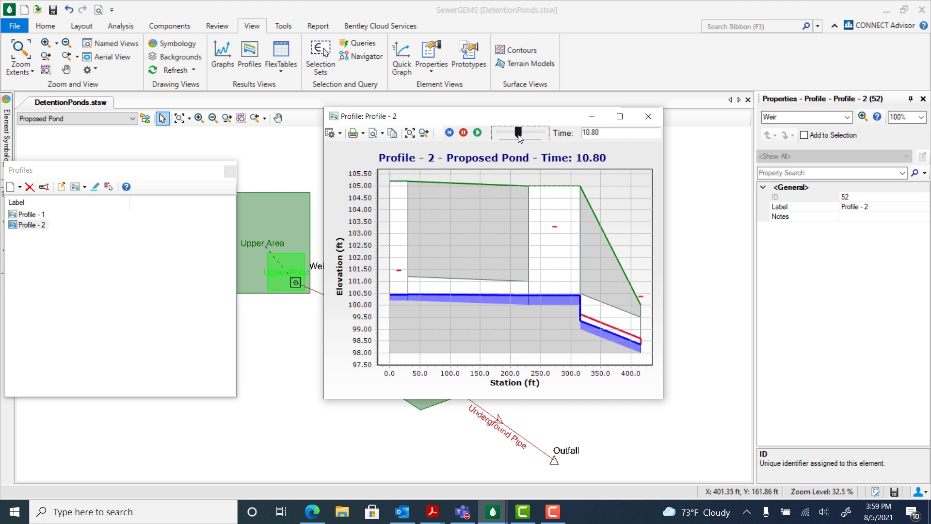
{"action": "left_click", "coordinate": [479, 132]}
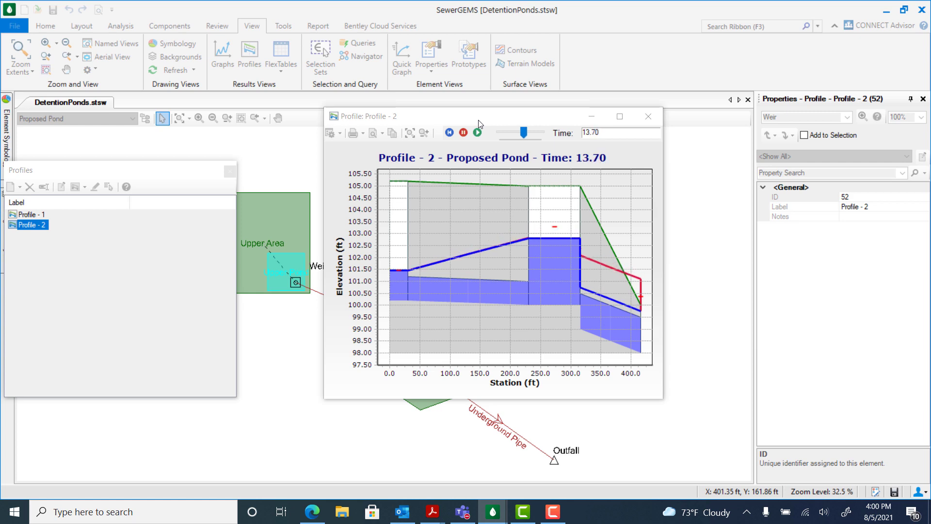
{"action": "left_click", "coordinate": [464, 133]}
{"action": "left_click", "coordinate": [649, 118]}
{"action": "left_click", "coordinate": [230, 172]}
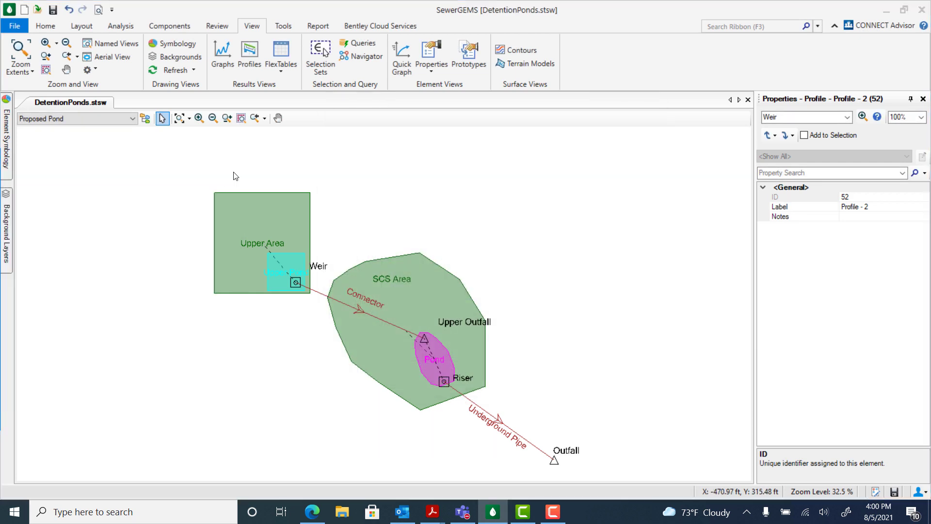
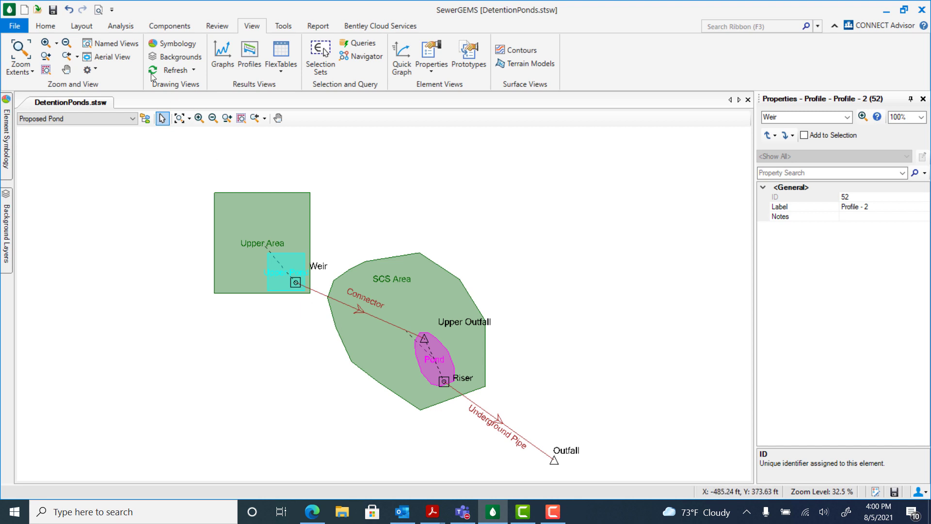
- Create a child scenario under Proposed Pond and name it Reverse Flow Allowed
{"action": "left_click", "coordinate": [127, 26]}
{"action": "left_click", "coordinate": [22, 51]}
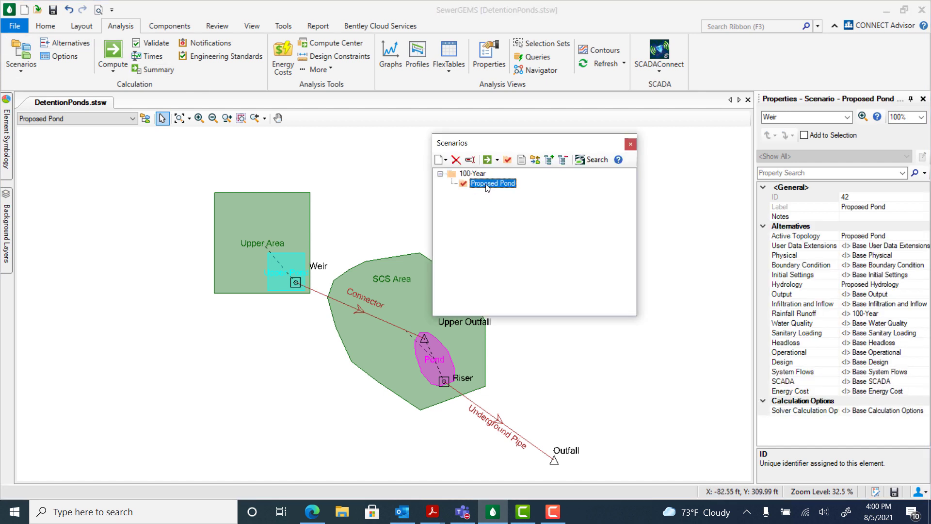
{"action": "right_click", "coordinate": [487, 187]}
{"action": "mouse_move", "coordinate": [510, 237]}
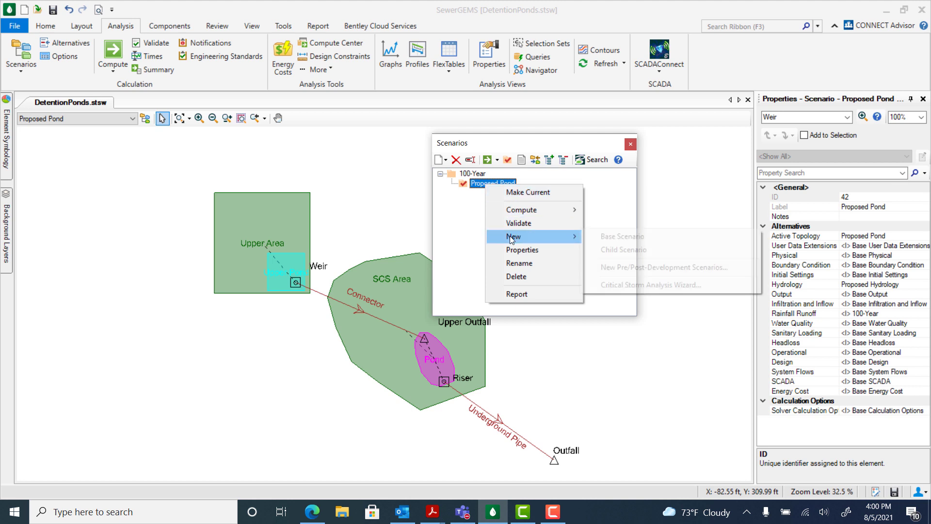
{"action": "left_click", "coordinate": [616, 250]}
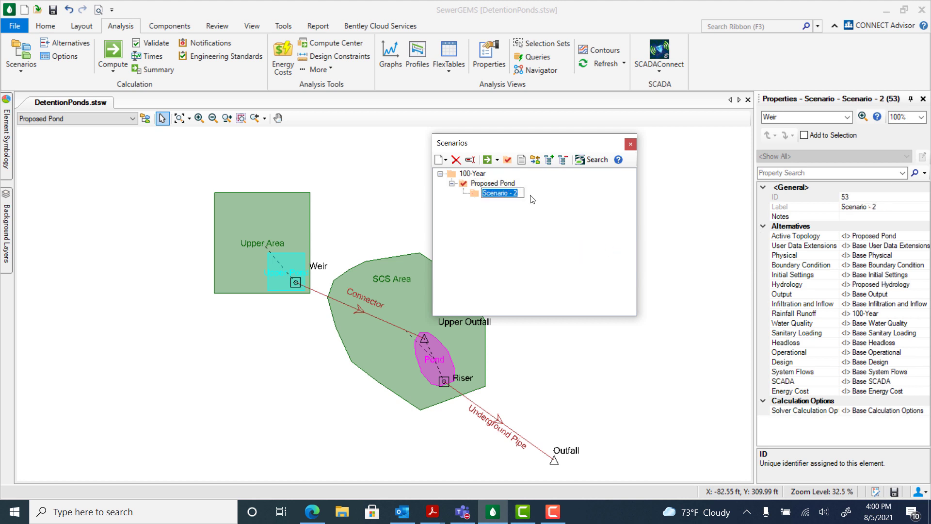
{"action": "type", "text": "Reverse Flow Allowed"}
{"action": "key", "text": "Return"}
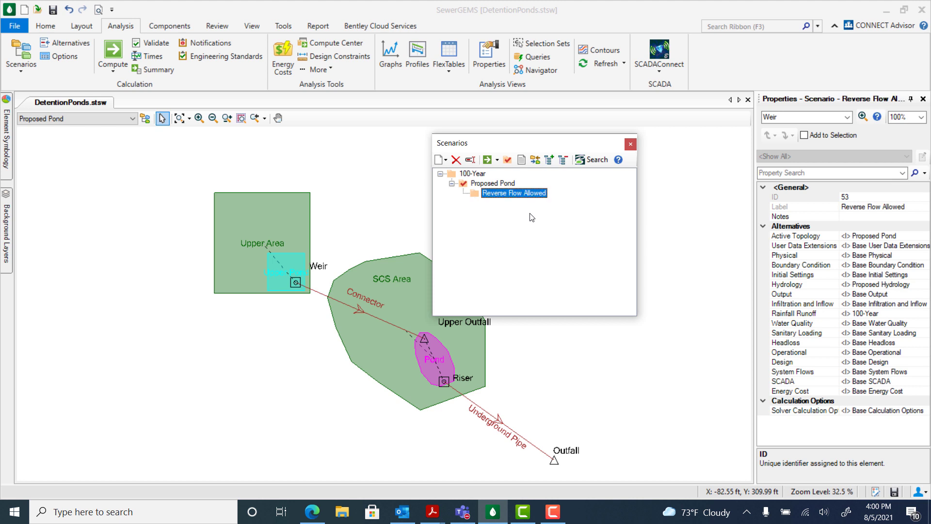
{"action": "double_click", "coordinate": [500, 198]}
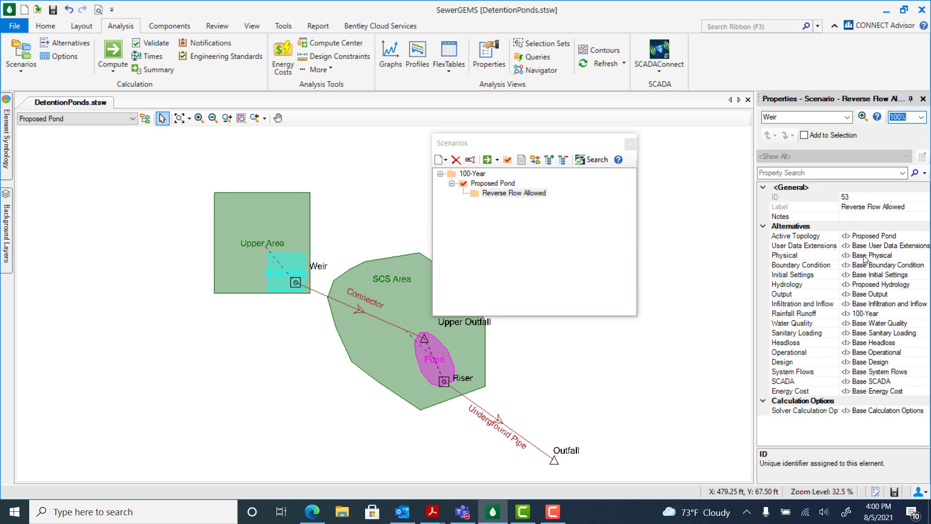
- Create a new physical alternative named ICPM Physical for the Reverse Flow Allowed scenario
{"action": "left_click", "coordinate": [861, 256]}
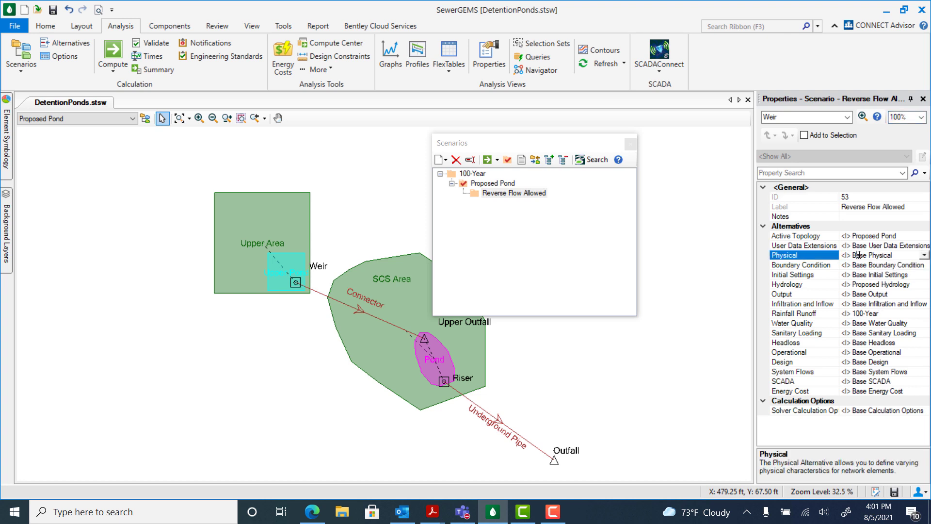
{"action": "left_click", "coordinate": [924, 256]}
{"action": "left_click", "coordinate": [857, 274]}
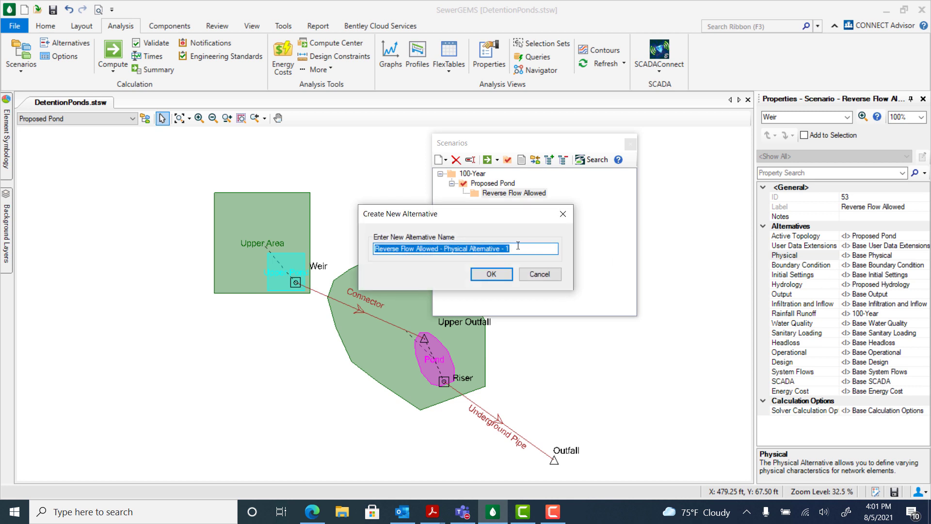
{"action": "type", "text": "ICPM Physical"}
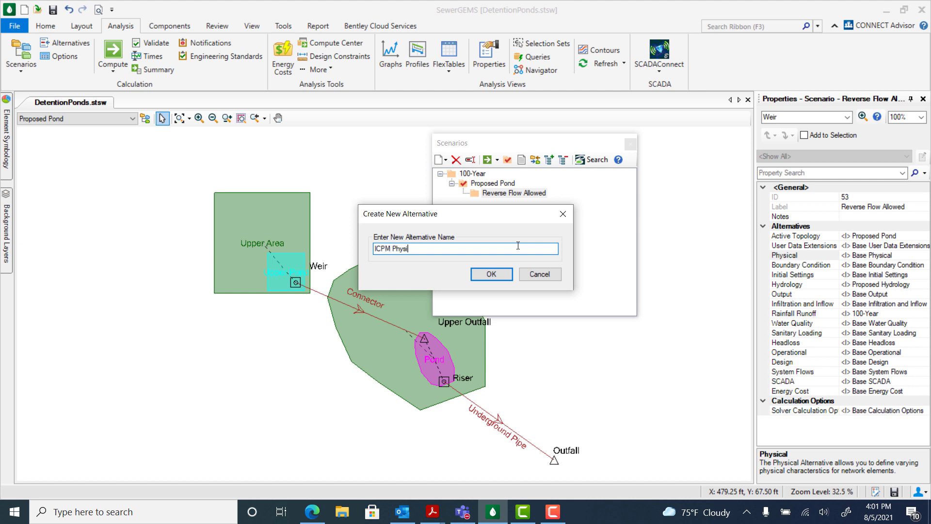
{"action": "left_click", "coordinate": [491, 274]}
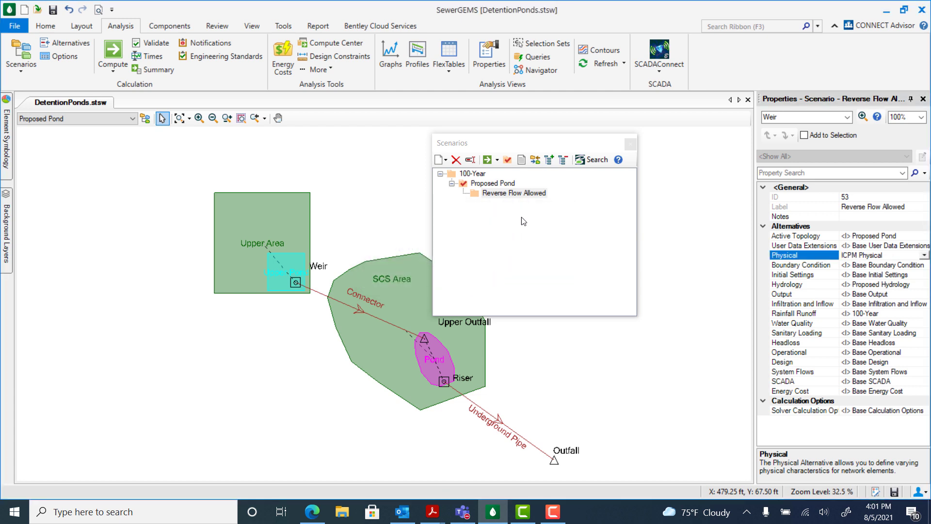
- Make Reverse Flow Allowed the current scenario and close the scenario manager
{"action": "left_click", "coordinate": [489, 194]}
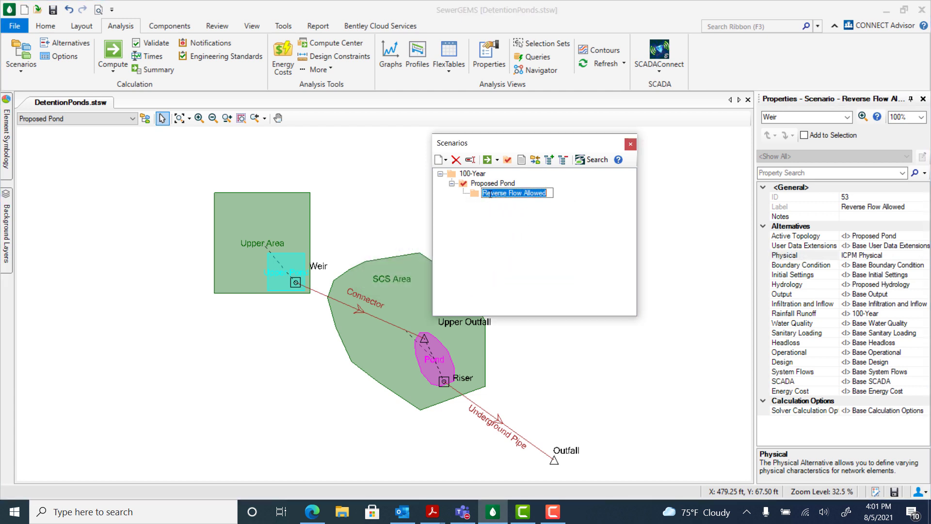
{"action": "left_click", "coordinate": [510, 163]}
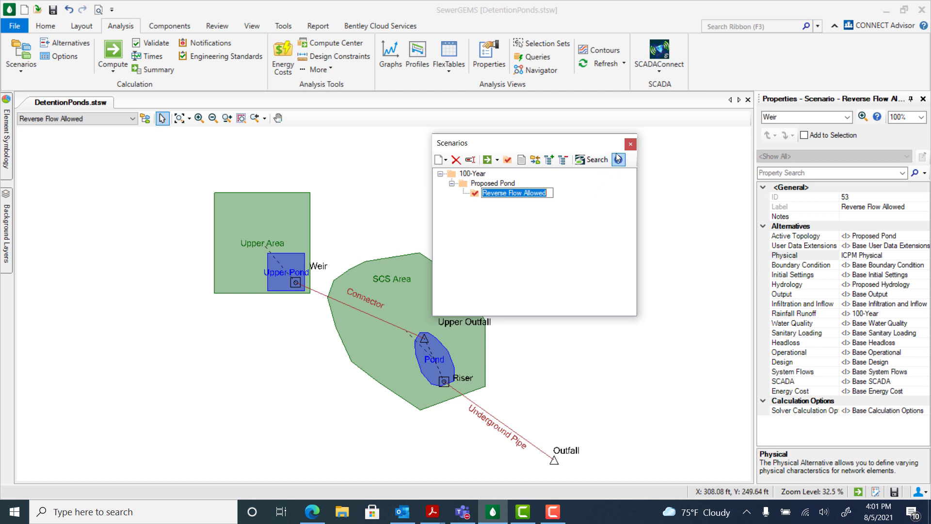
{"action": "left_click", "coordinate": [631, 145]}
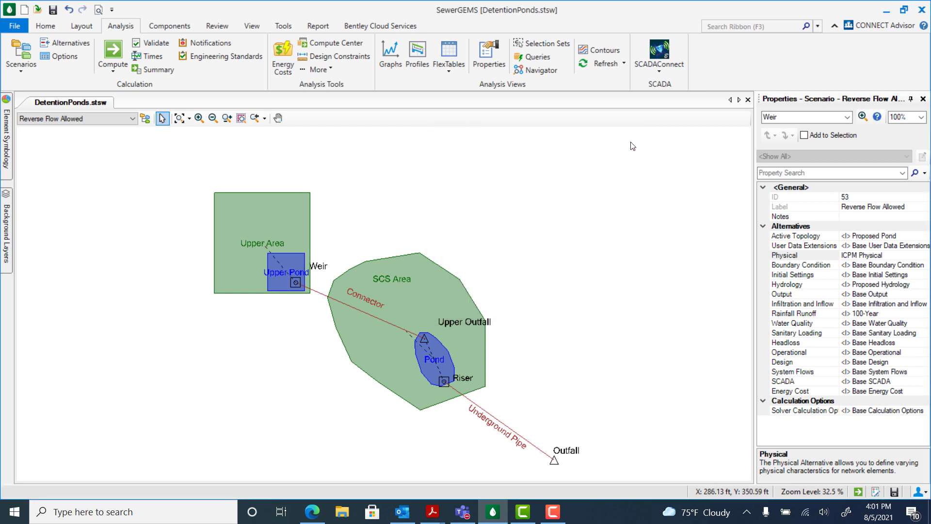
- Duplicate the Weir's Upper Pond Outlet composite outlet structure and rename the copy Upper Pond ICPM
{"action": "left_click", "coordinate": [295, 283]}
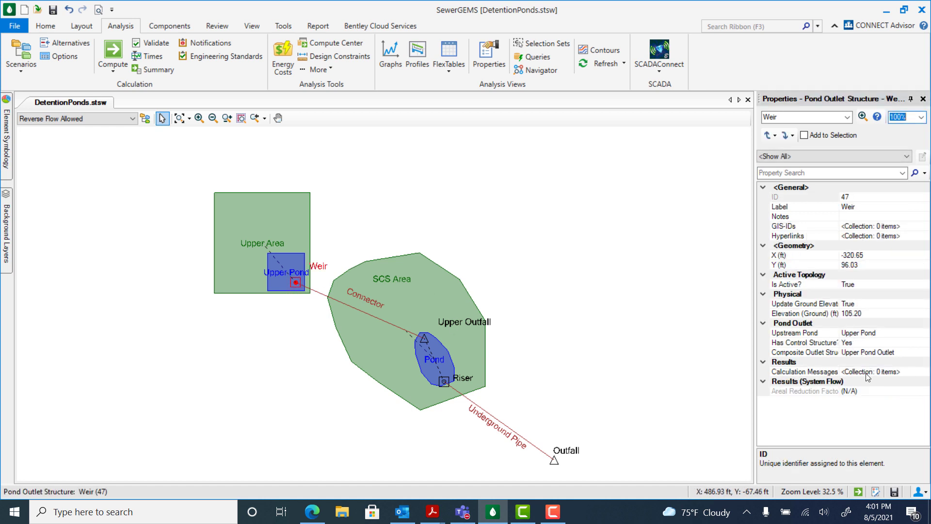
{"action": "left_click", "coordinate": [856, 353]}
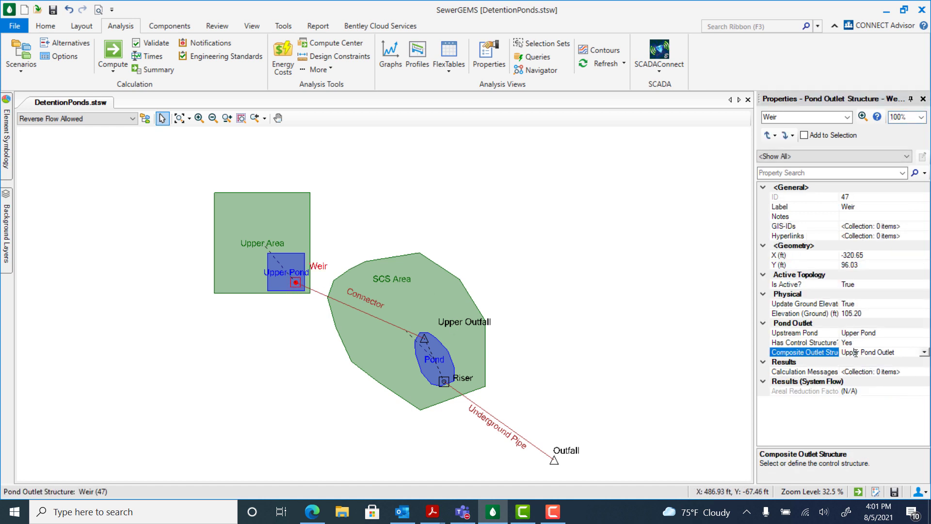
{"action": "left_click", "coordinate": [924, 353]}
{"action": "left_click", "coordinate": [879, 363]}
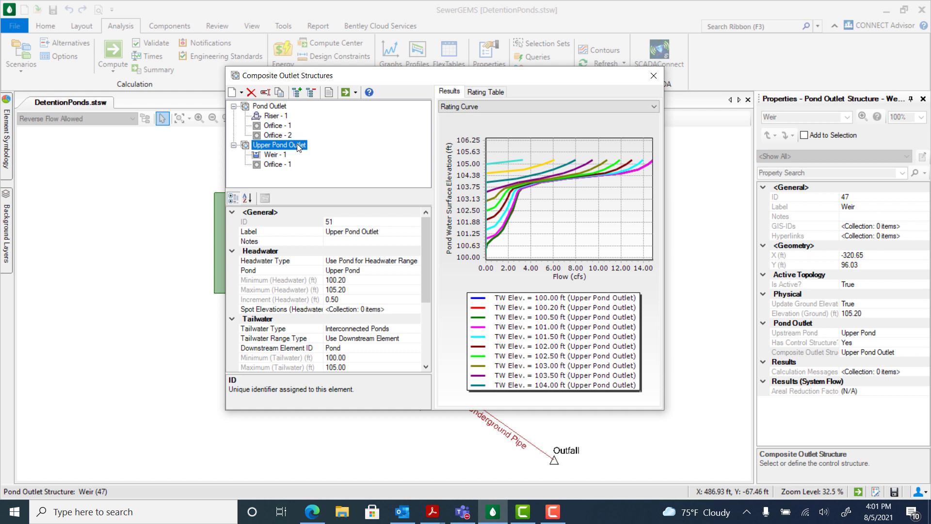
{"action": "left_click", "coordinate": [280, 93]}
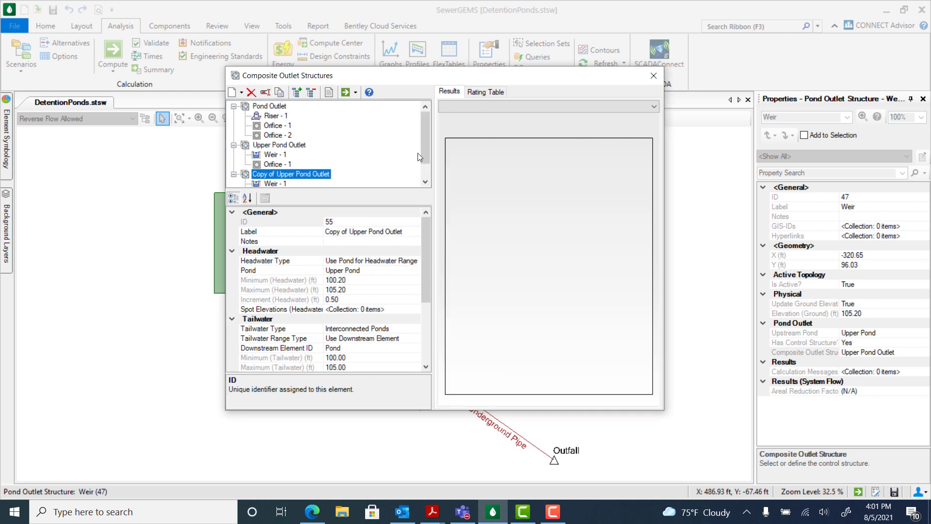
{"action": "left_click_drag", "start_coordinate": [422, 136], "coordinate": [423, 149]}
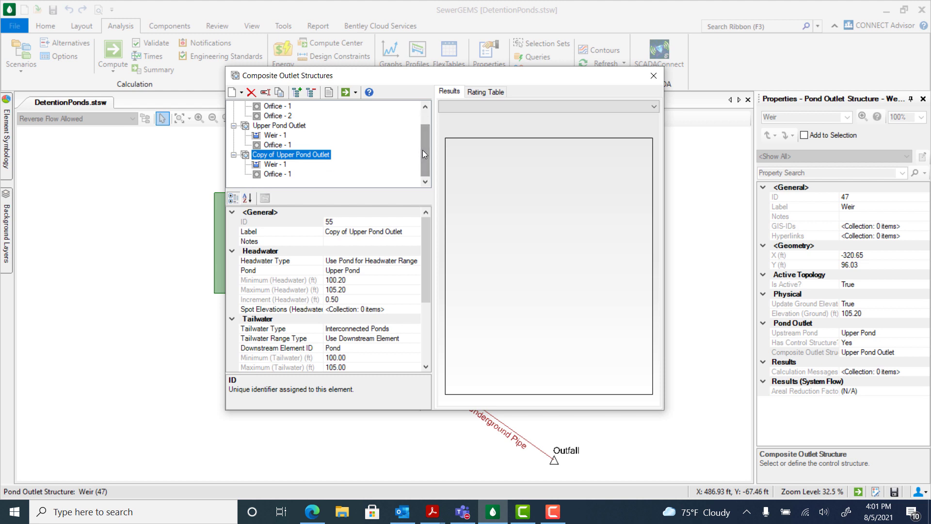
{"action": "left_click", "coordinate": [318, 155]}
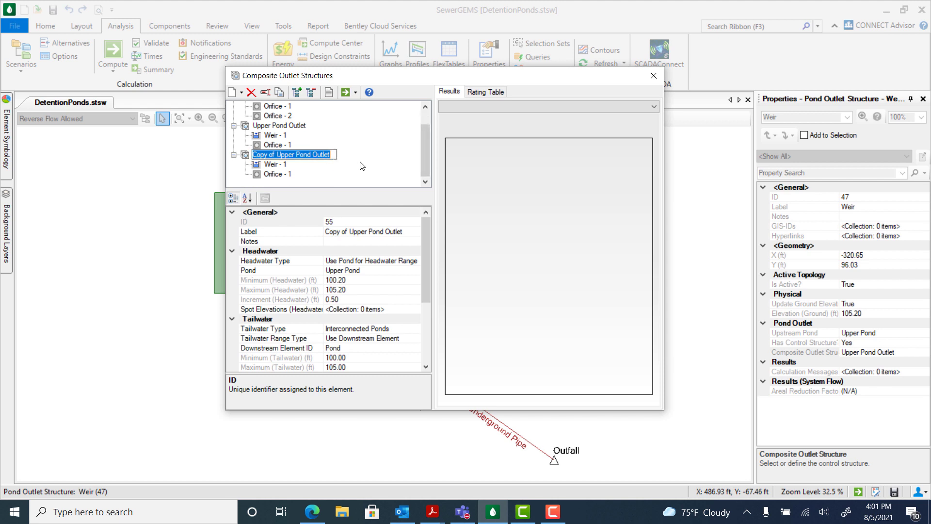
{"action": "type", "text": "U"}
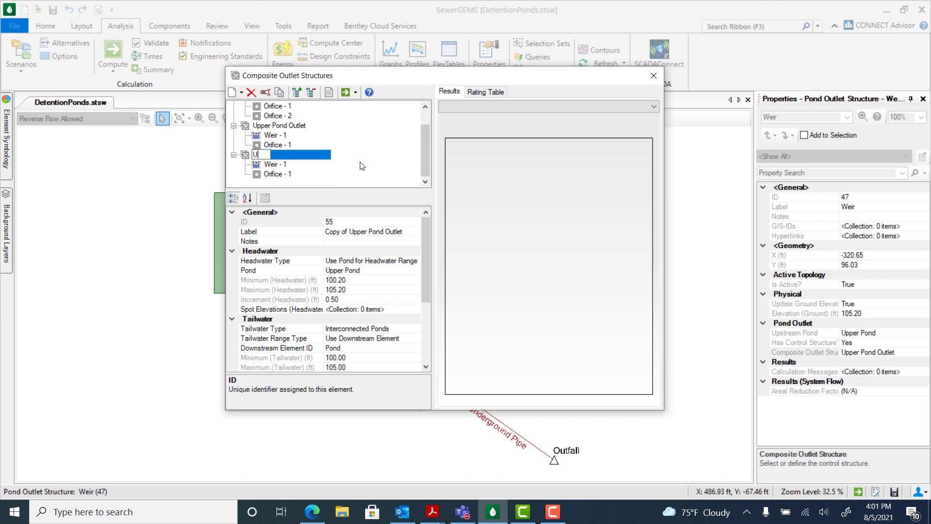
{"action": "type", "text": "pper Pond ICPM"}
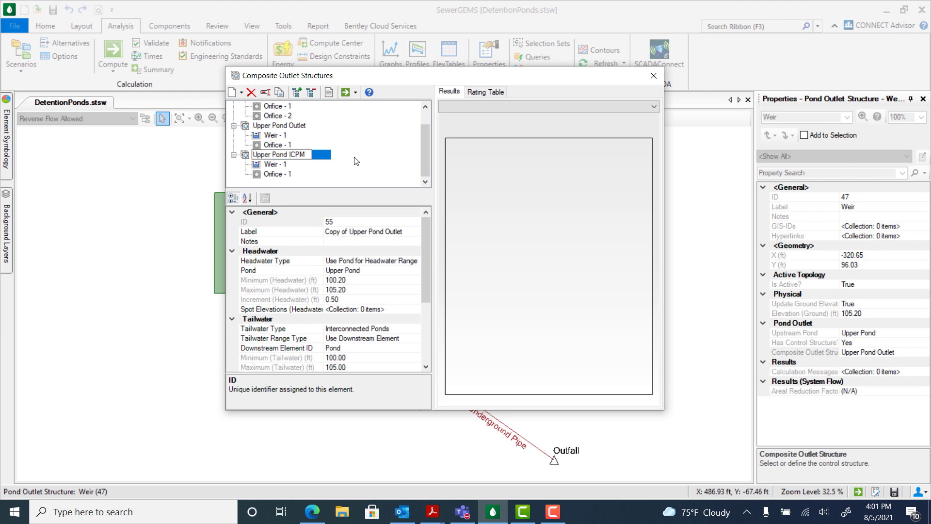
{"action": "key", "text": "Return"}
- Set the flow direction of Weir - 1 under Upper Pond ICPM to Forward and Reverse Flow
{"action": "left_click", "coordinate": [274, 164]}
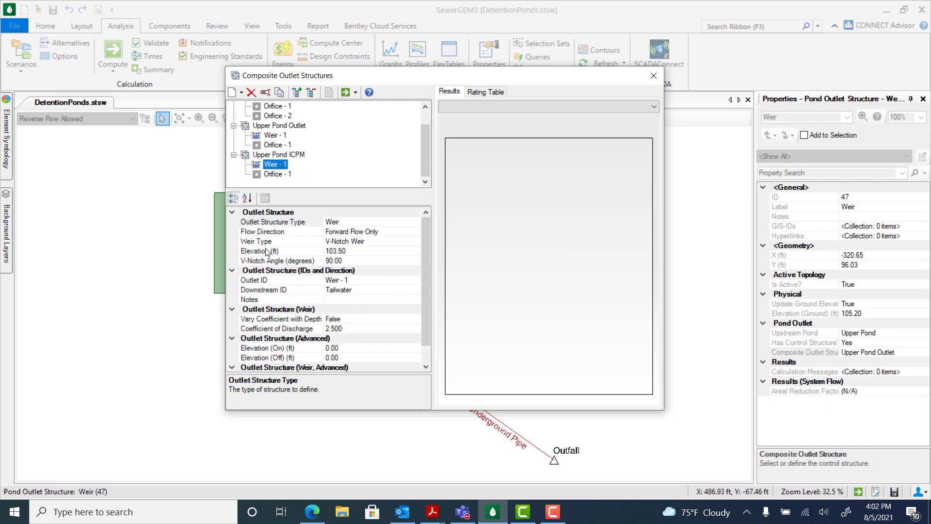
{"action": "left_click", "coordinate": [364, 232]}
{"action": "left_click", "coordinate": [415, 233]}
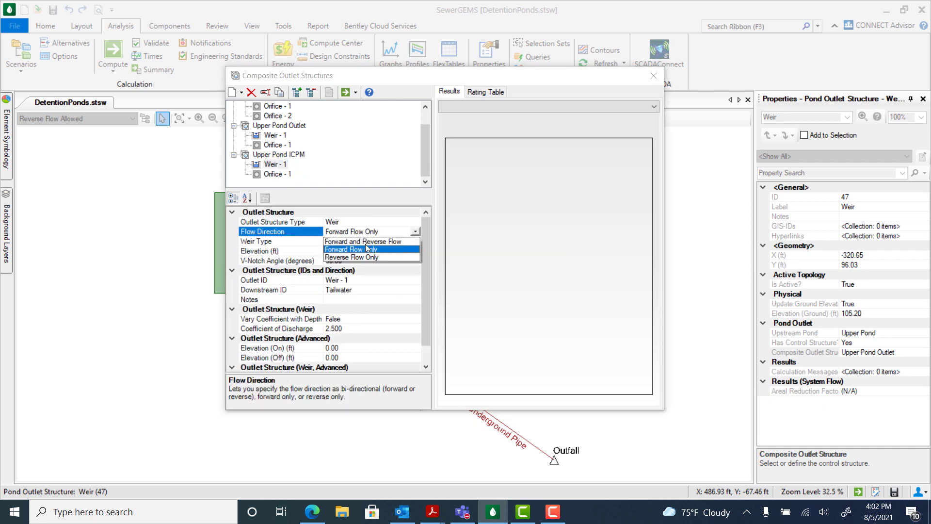
{"action": "left_click", "coordinate": [359, 246]}
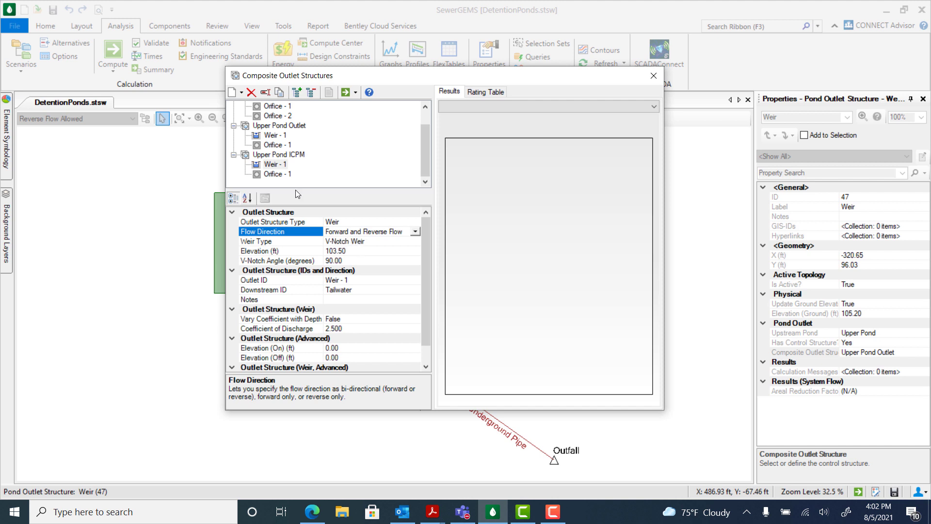
- Set Orifice - 1 under Upper Pond ICPM to Forward and Reverse Flow with an orifice diameter of 8 in
{"action": "left_click", "coordinate": [285, 173]}
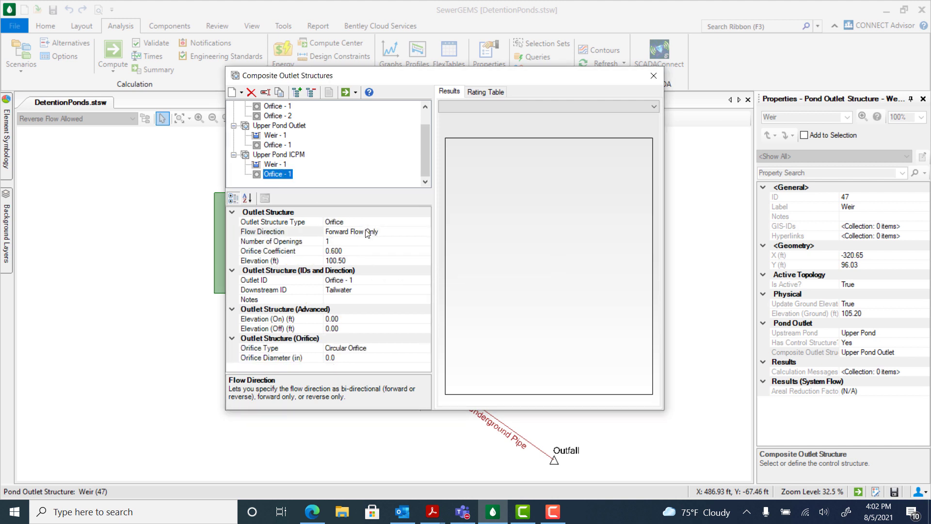
{"action": "left_click", "coordinate": [352, 231]}
{"action": "left_click", "coordinate": [426, 233]}
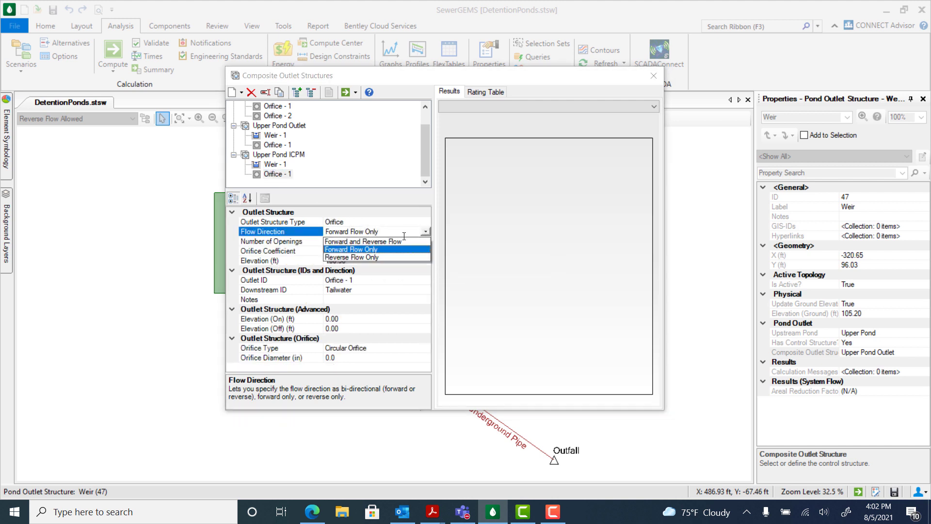
{"action": "left_click", "coordinate": [363, 241]}
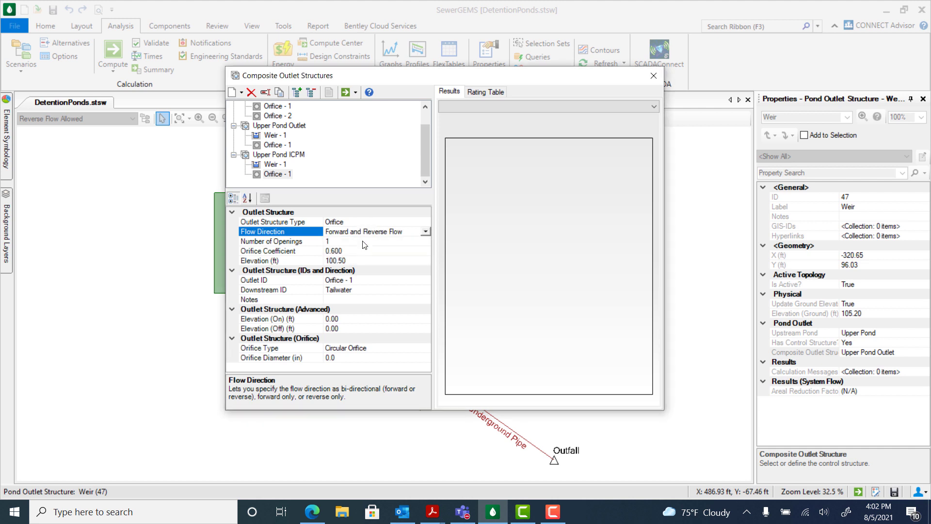
{"action": "left_click", "coordinate": [338, 359]}
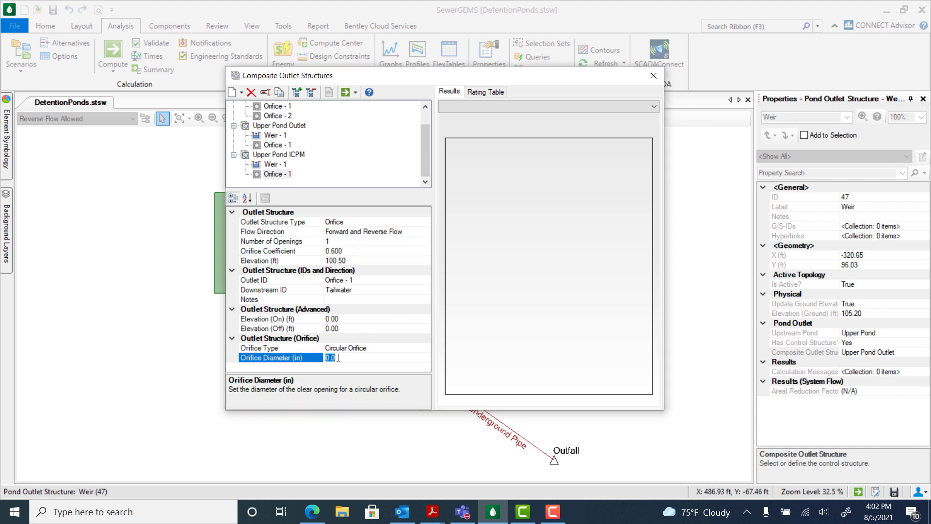
{"action": "type", "text": "8"}
{"action": "left_click", "coordinate": [650, 74]}
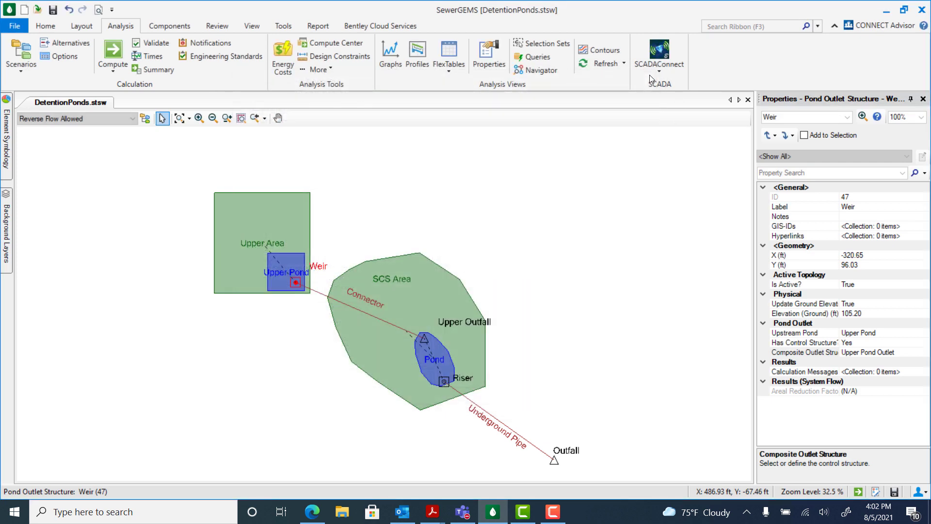
- Assign the Upper Pond ICPM composite outlet structure to the Weir and compute the Reverse Flow Allowed scenario
{"action": "left_click", "coordinate": [905, 352]}
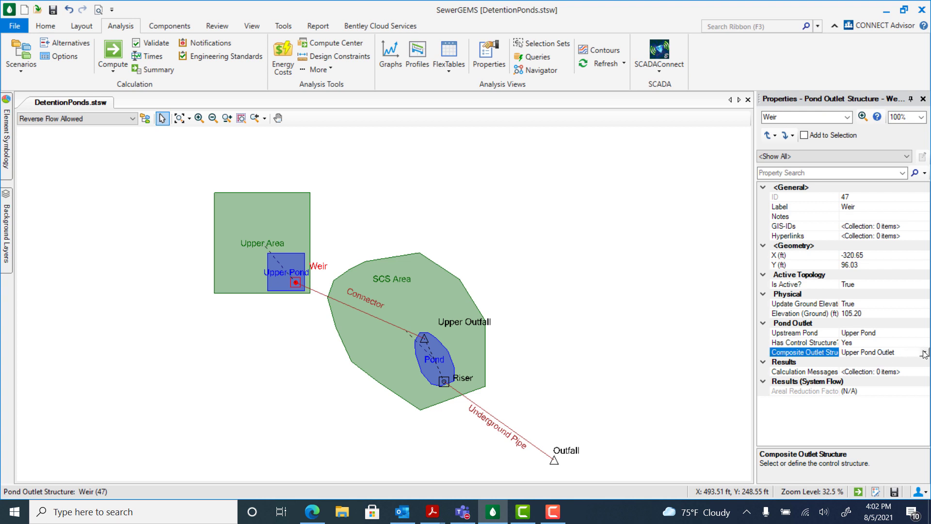
{"action": "left_click", "coordinate": [924, 353]}
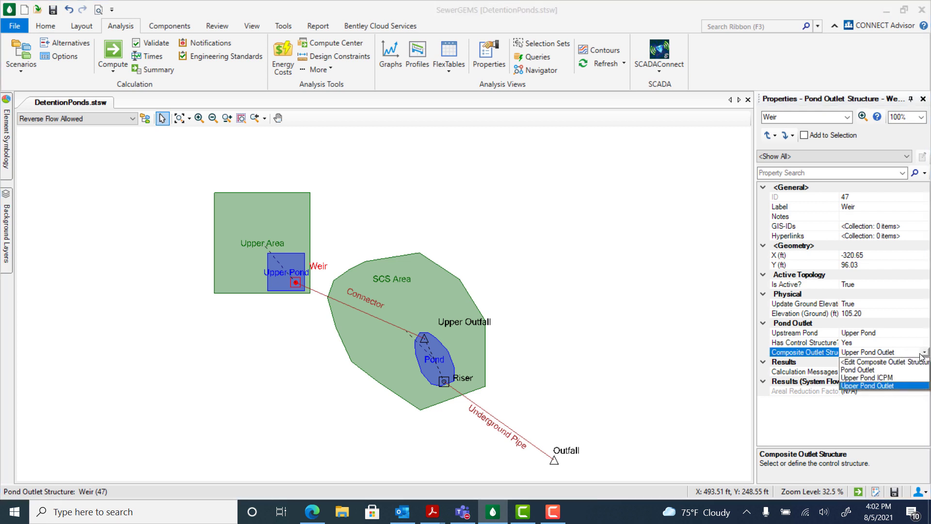
{"action": "left_click", "coordinate": [866, 378]}
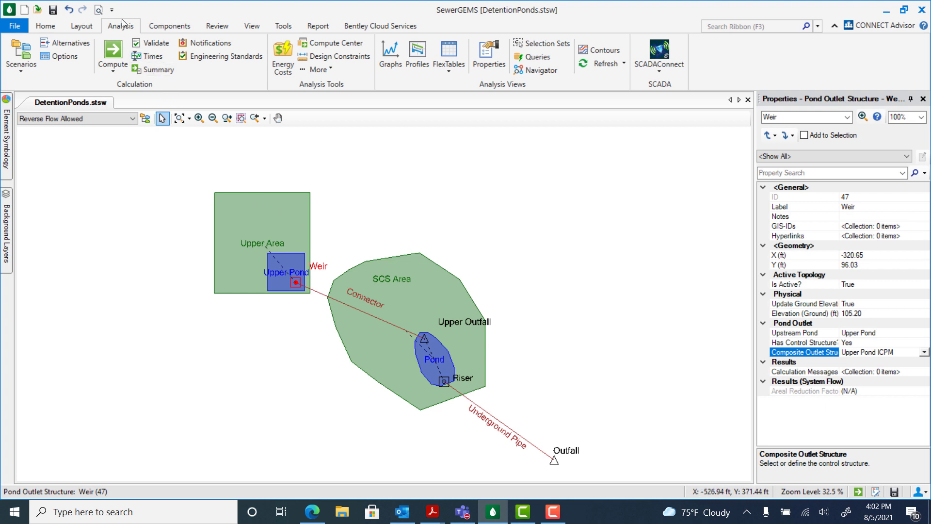
{"action": "left_click", "coordinate": [114, 49]}
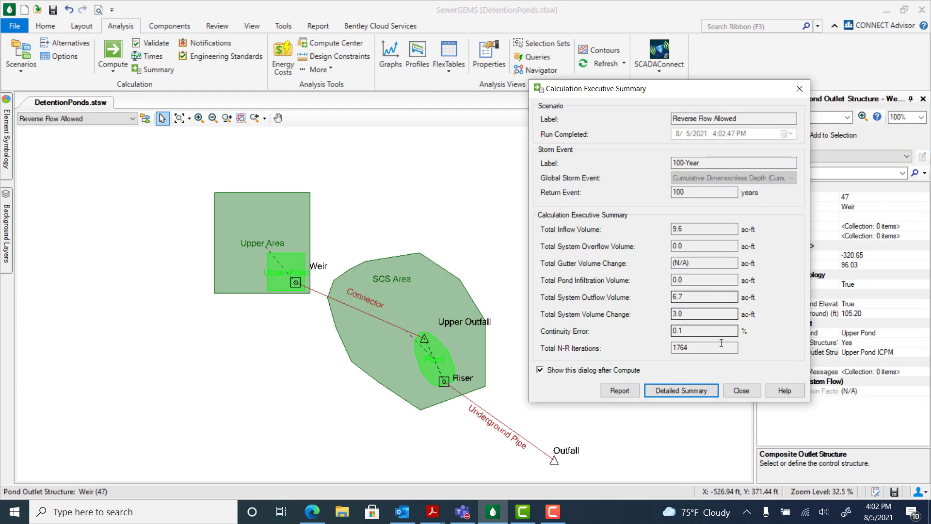
{"action": "left_click", "coordinate": [748, 389]}
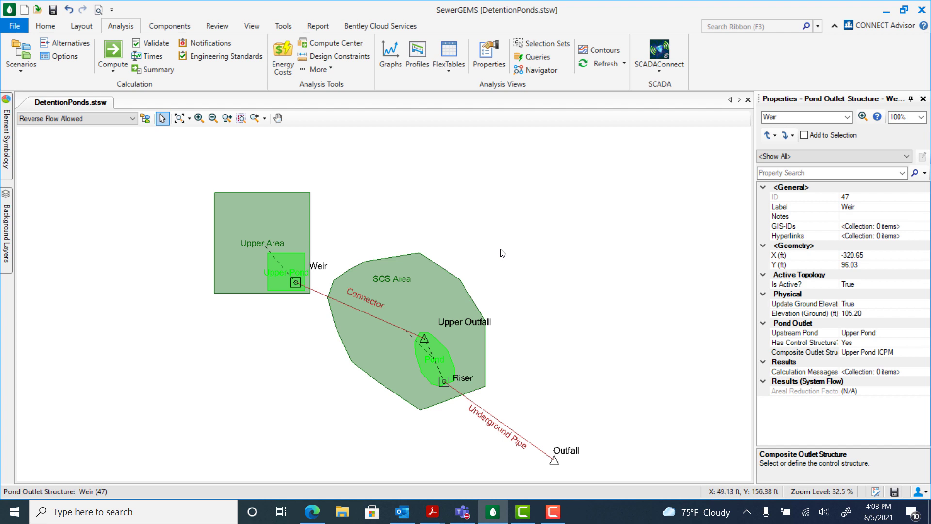
- Graph the Connector conduit's flow for both the Proposed Pond and Reverse Flow Allowed scenarios and compare the curves
{"action": "left_click", "coordinate": [342, 302]}
{"action": "right_click", "coordinate": [343, 305]}
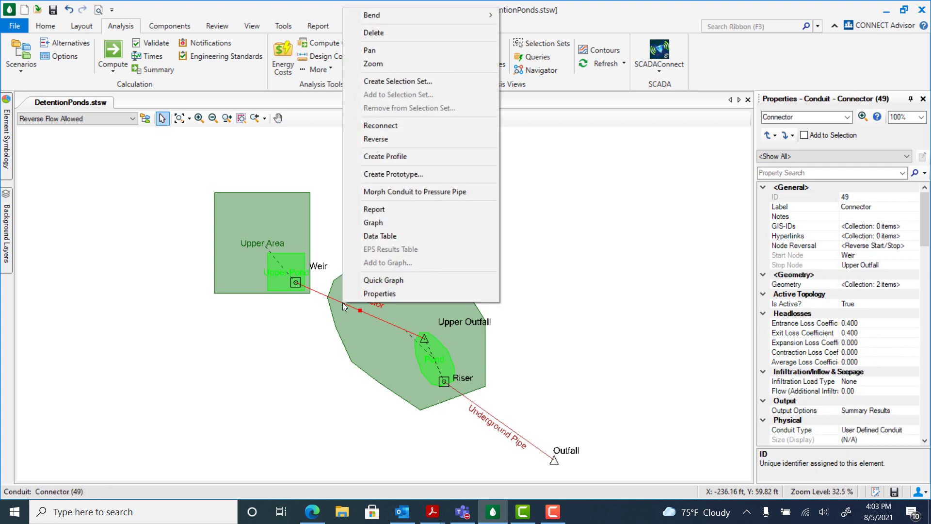
{"action": "left_click", "coordinate": [397, 222]}
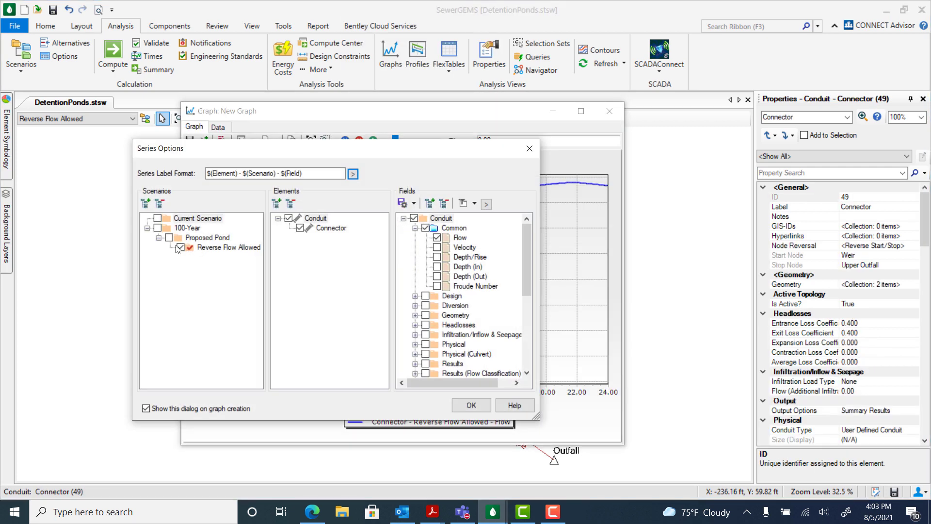
{"action": "left_click", "coordinate": [168, 238]}
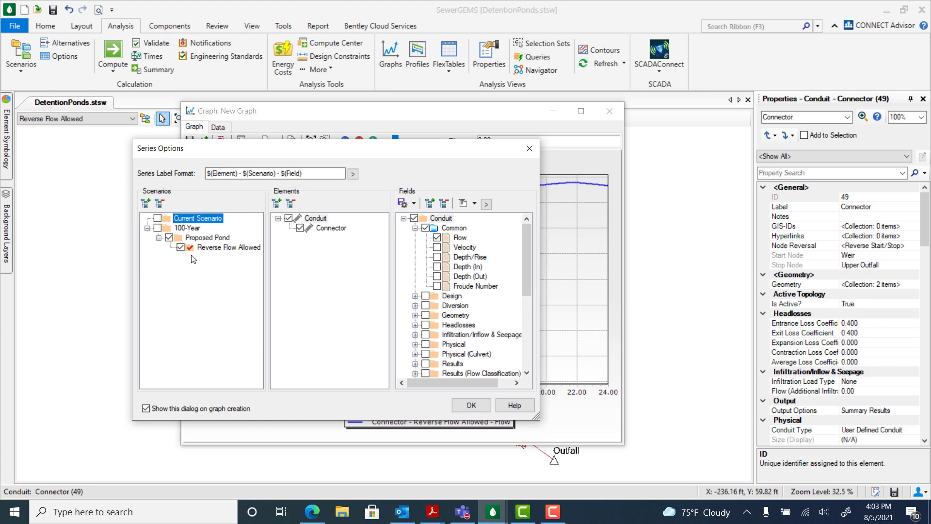
{"action": "left_click", "coordinate": [472, 407]}
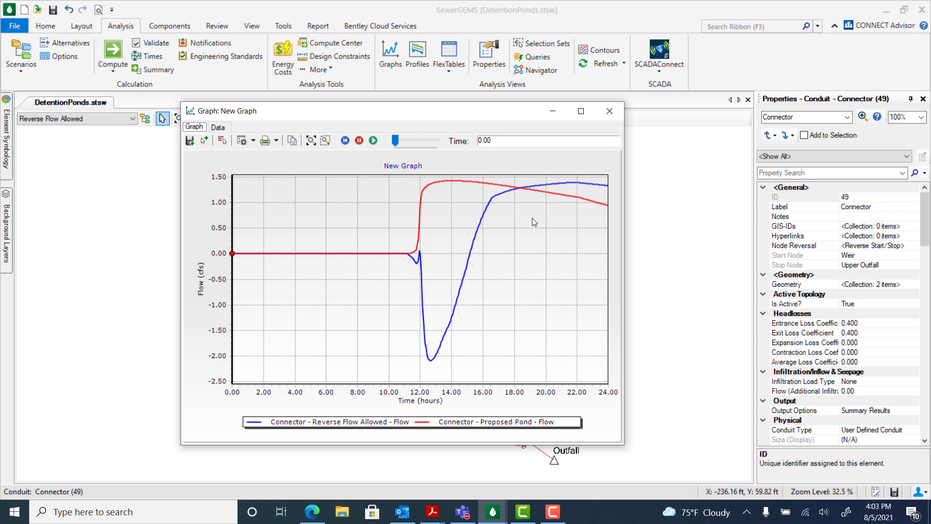
{"action": "left_click", "coordinate": [610, 112]}
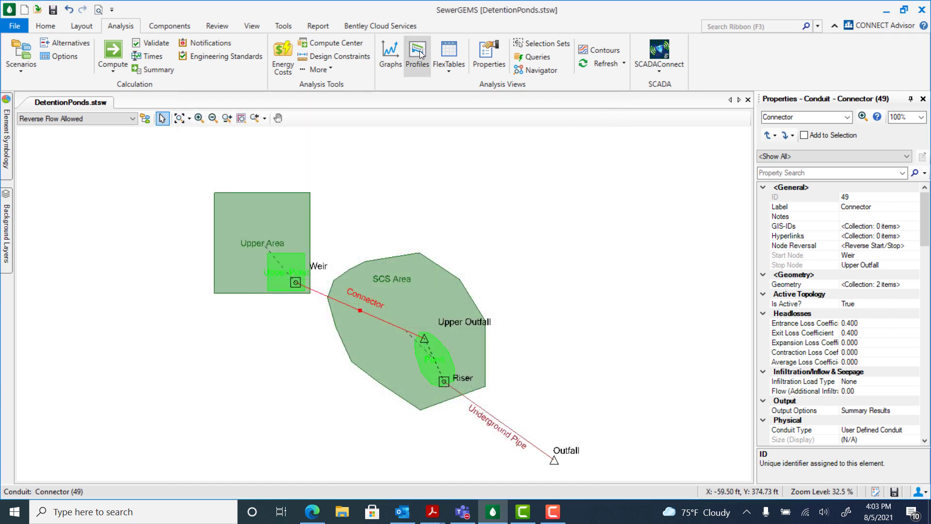
- View Profile - 2 for the Reverse Flow Allowed scenario and animate its water levels from about 10.80 hours
{"action": "left_click", "coordinate": [417, 55]}
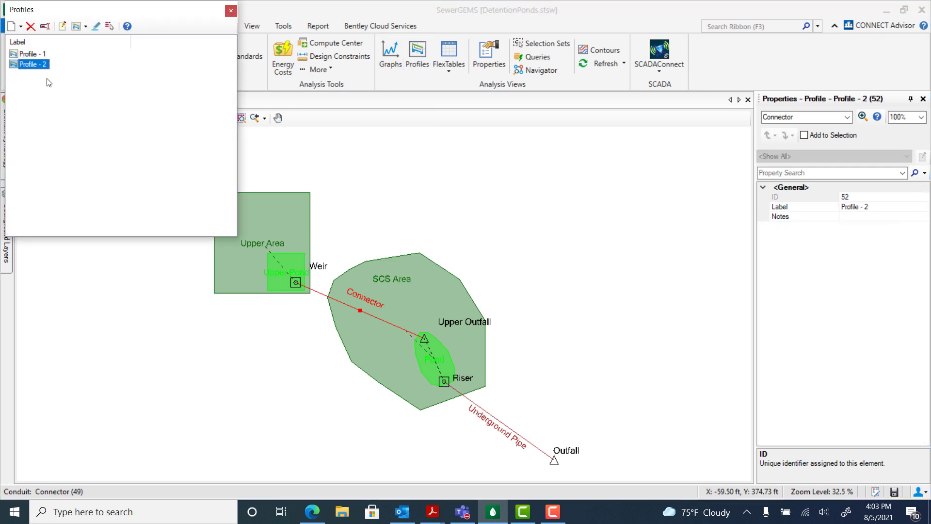
{"action": "double_click", "coordinate": [43, 65]}
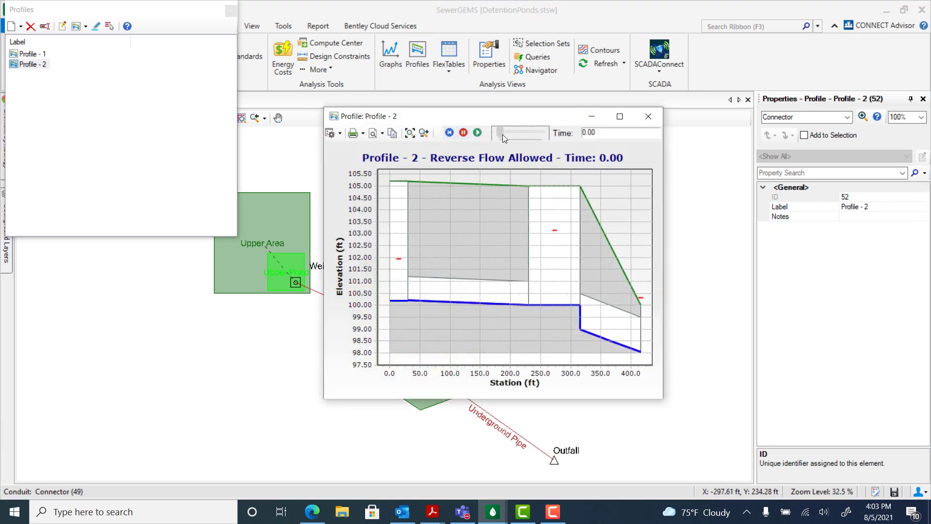
{"action": "left_click_drag", "start_coordinate": [503, 135], "coordinate": [518, 135]}
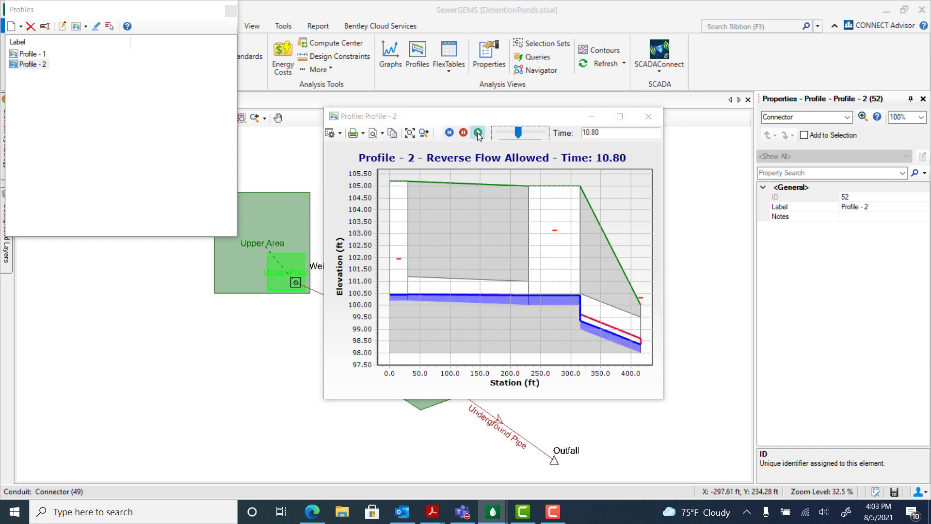
{"action": "left_click", "coordinate": [478, 134]}
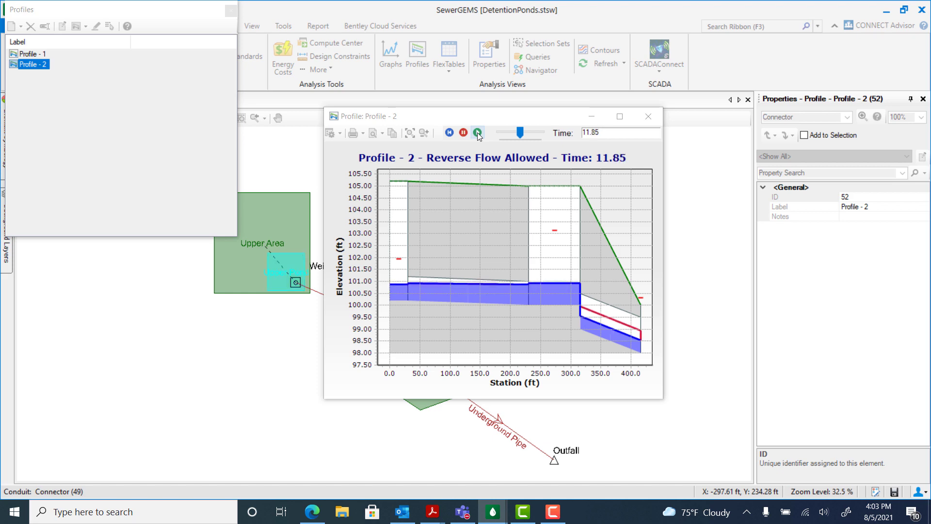